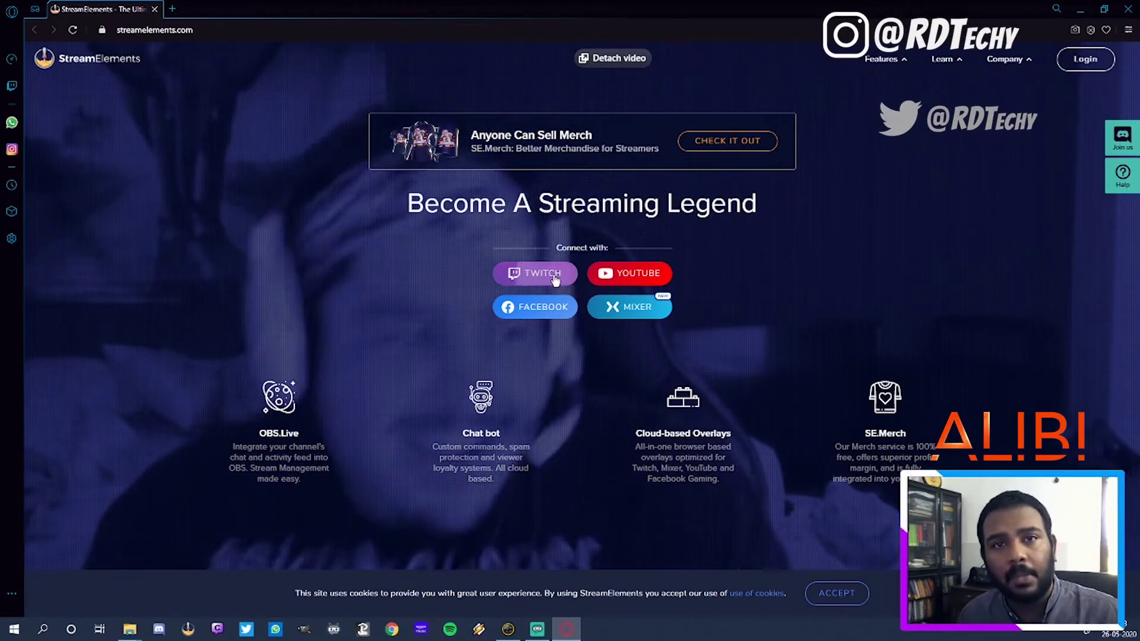
# Sign in with the Twitch account and create a blank overlay at 1080p resolution.
pyautogui.click(555, 276)
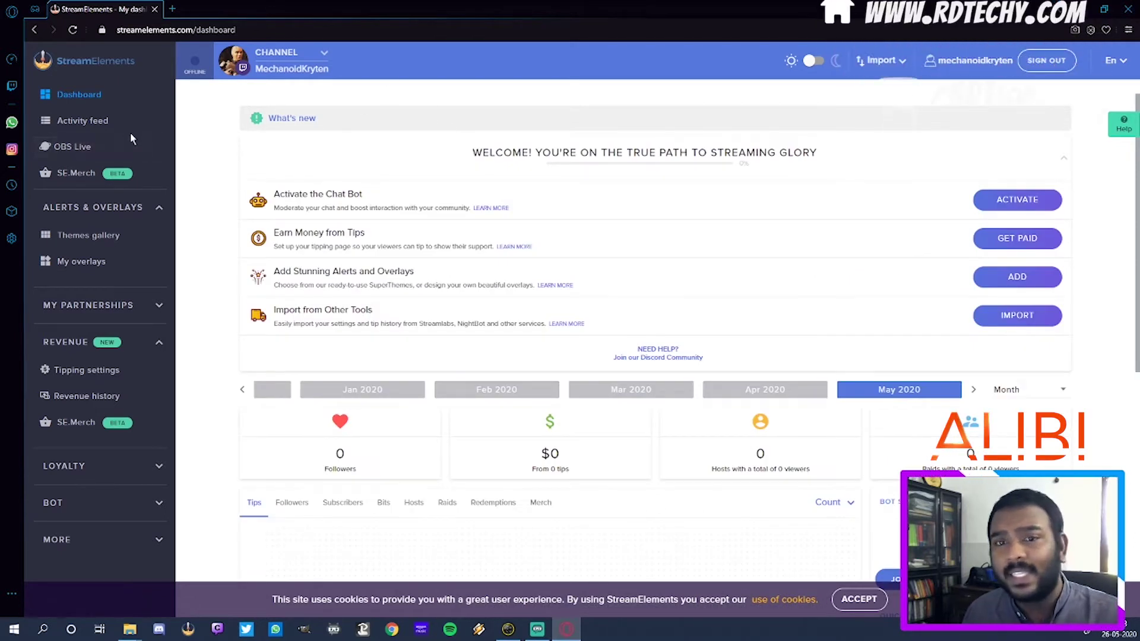
pyautogui.click(126, 261)
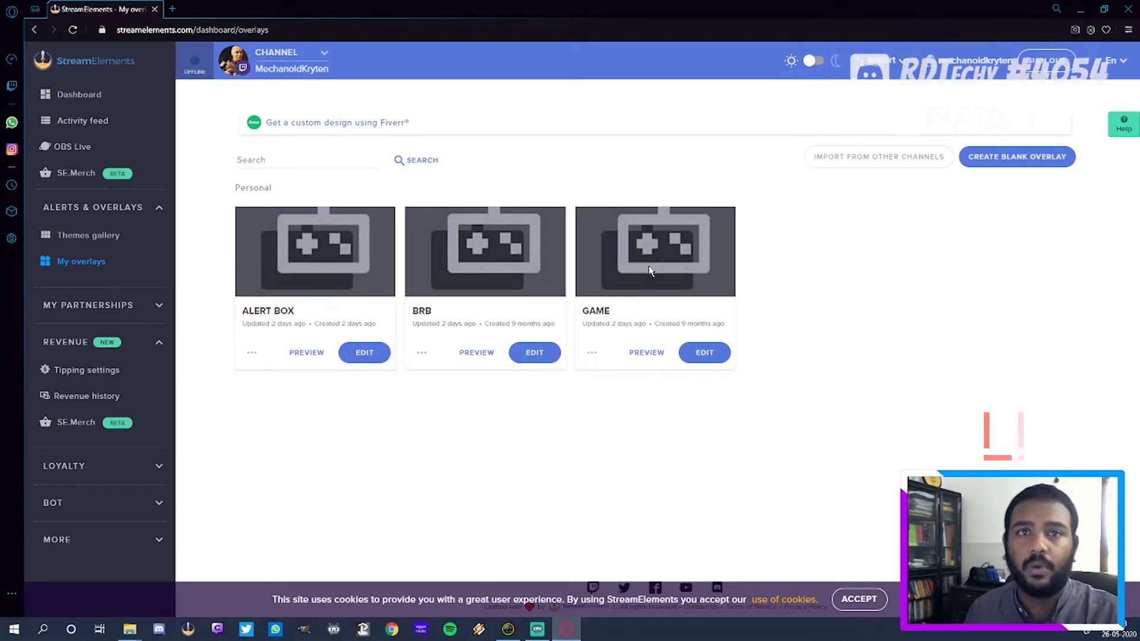
pyautogui.click(1013, 161)
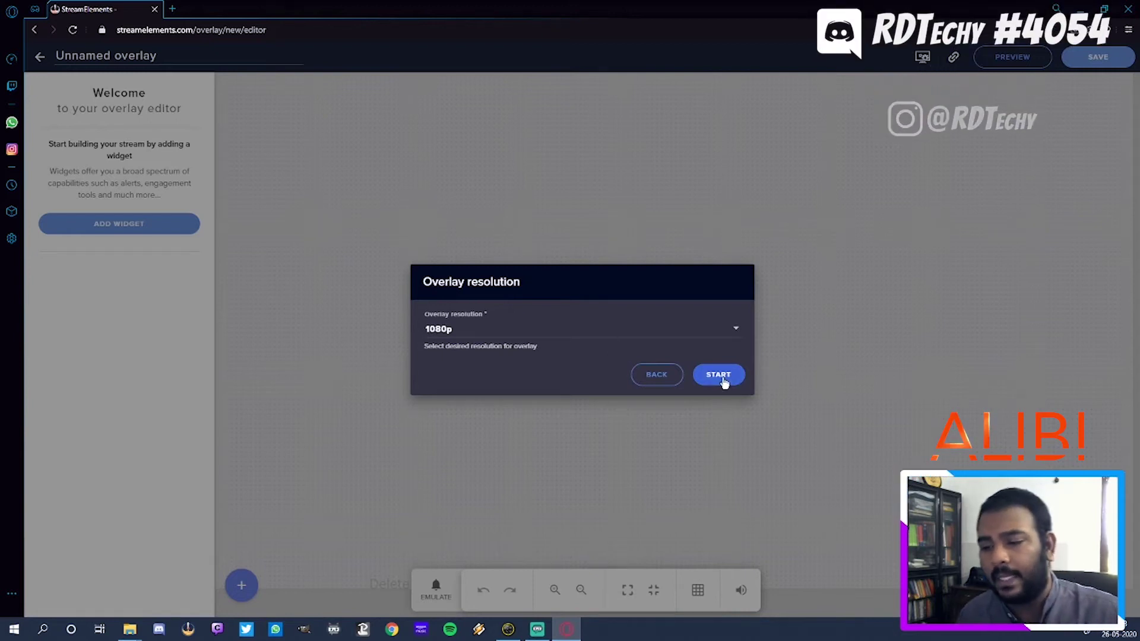
pyautogui.click(719, 375)
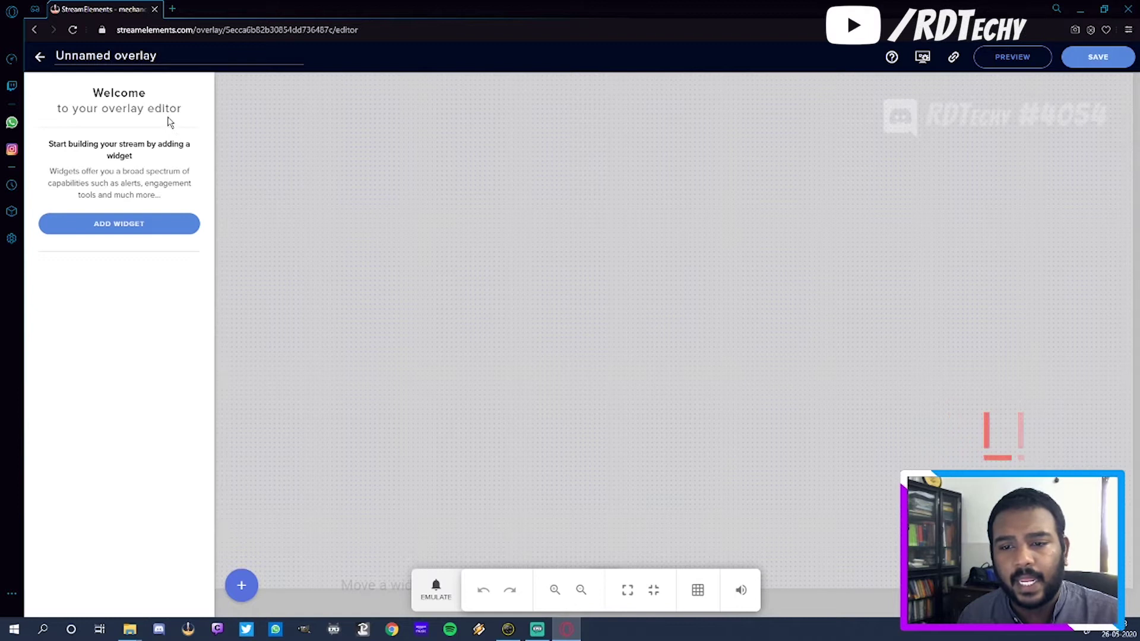
# Add an AlertBox widget to the overlay and place it in the upper middle of the canvas.
pyautogui.click(136, 231)
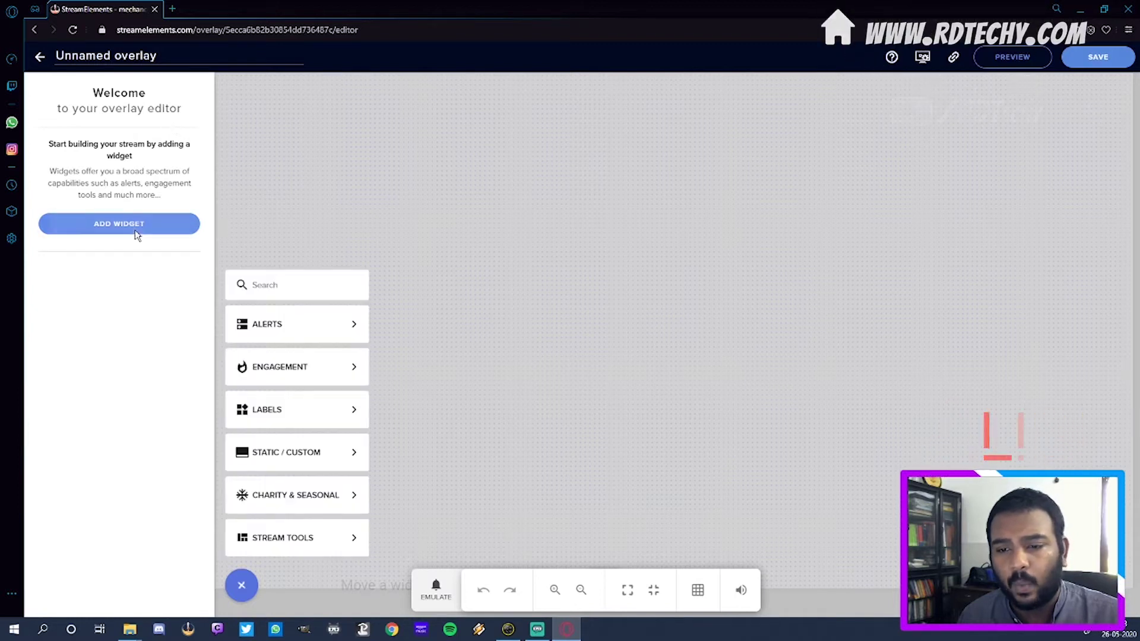
pyautogui.moveTo(344, 331)
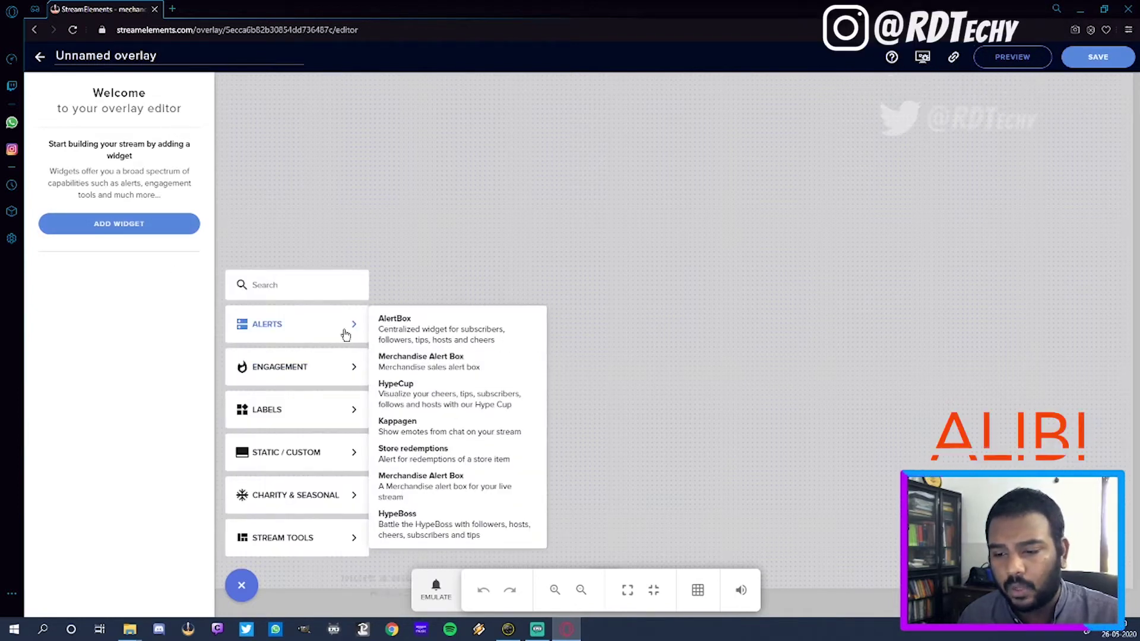
pyautogui.click(428, 333)
pyautogui.moveTo(331, 289); pyautogui.dragTo(598, 313)
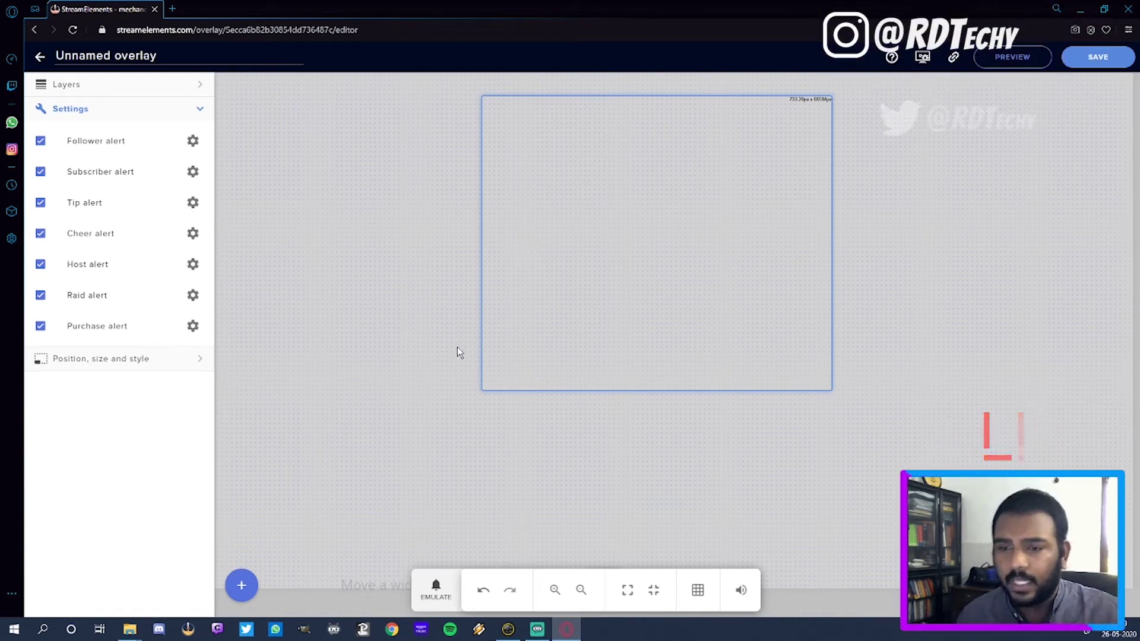
# Emulate a follower event to preview the alert, and show the overlay's list of layers.
pyautogui.click(435, 590)
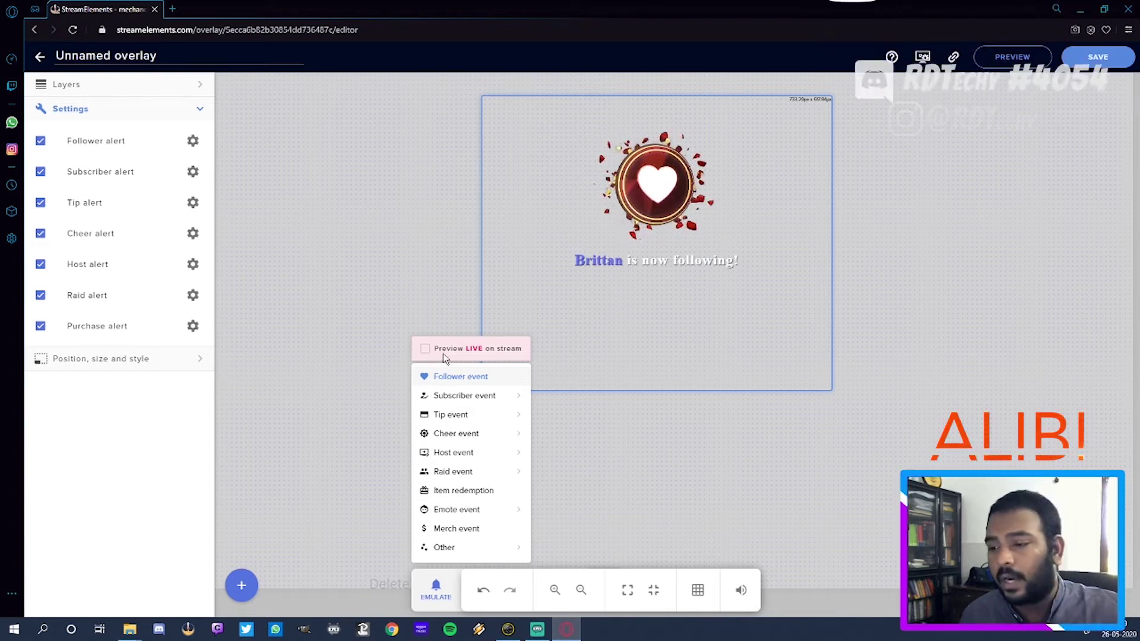
pyautogui.click(364, 213)
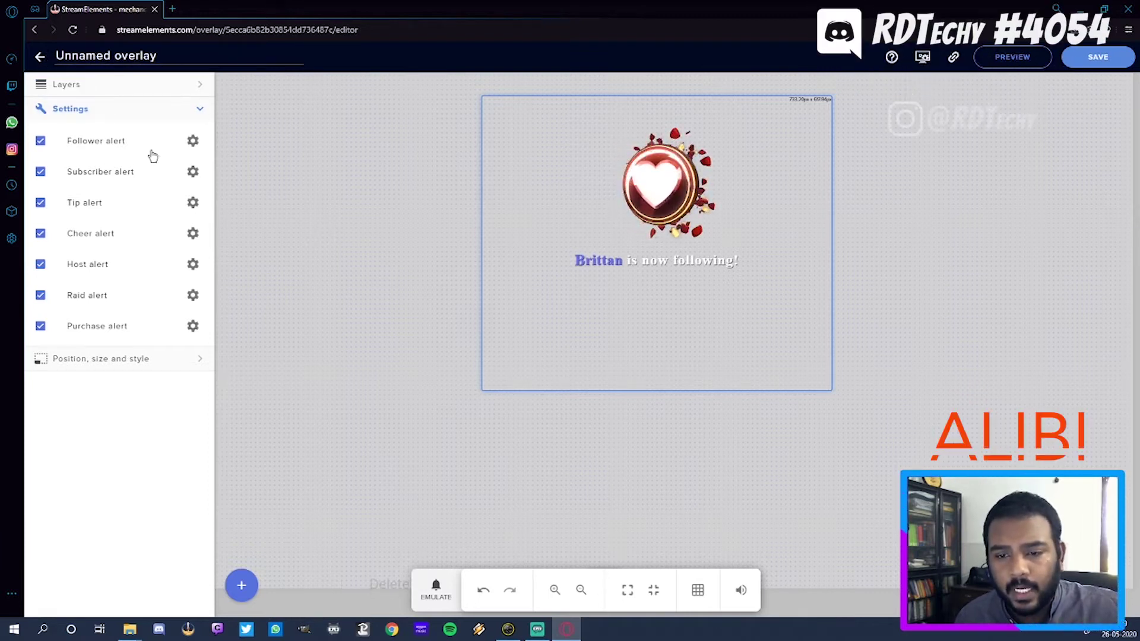
pyautogui.click(199, 86)
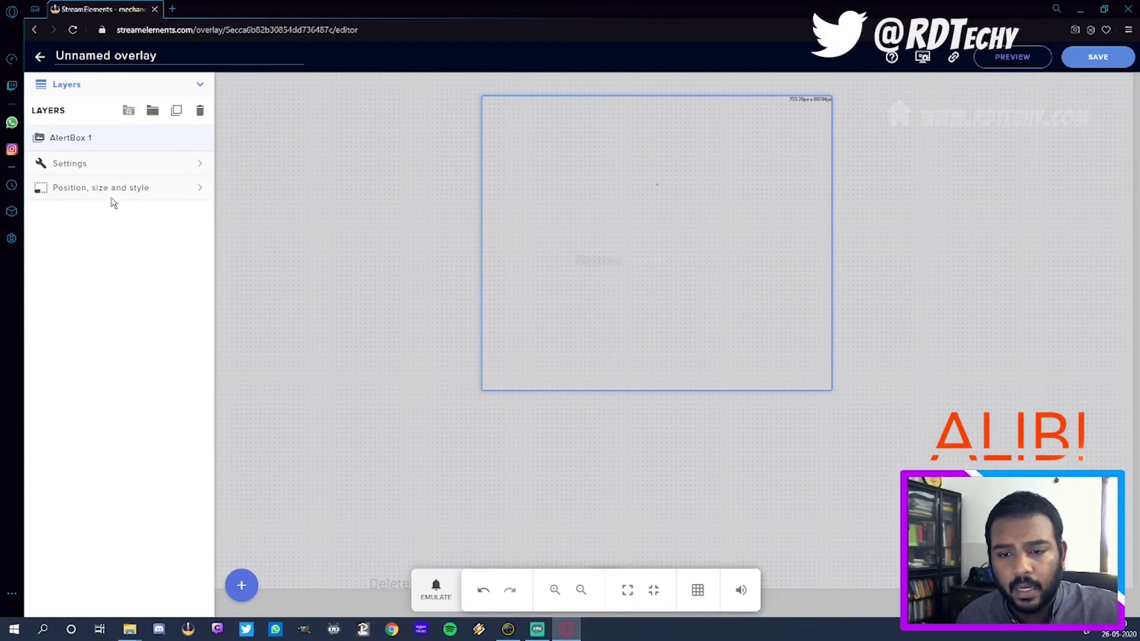
# Add a static video widget to the overlay, keeping it at the upper-left corner of the canvas.
pyautogui.click(241, 585)
pyautogui.moveTo(305, 447)
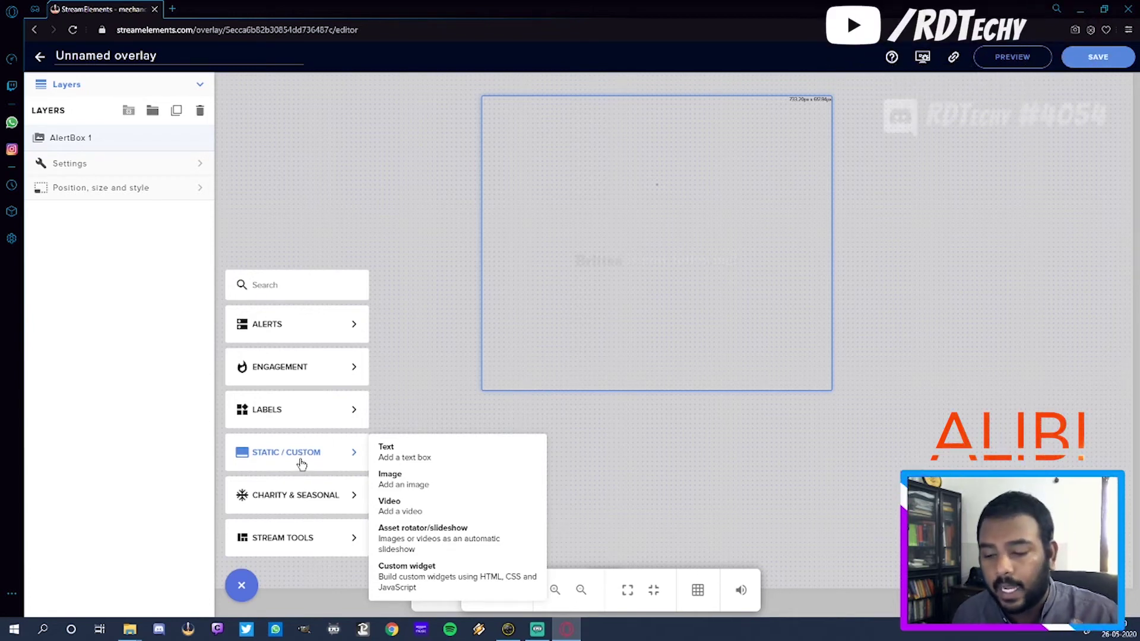
pyautogui.click(411, 519)
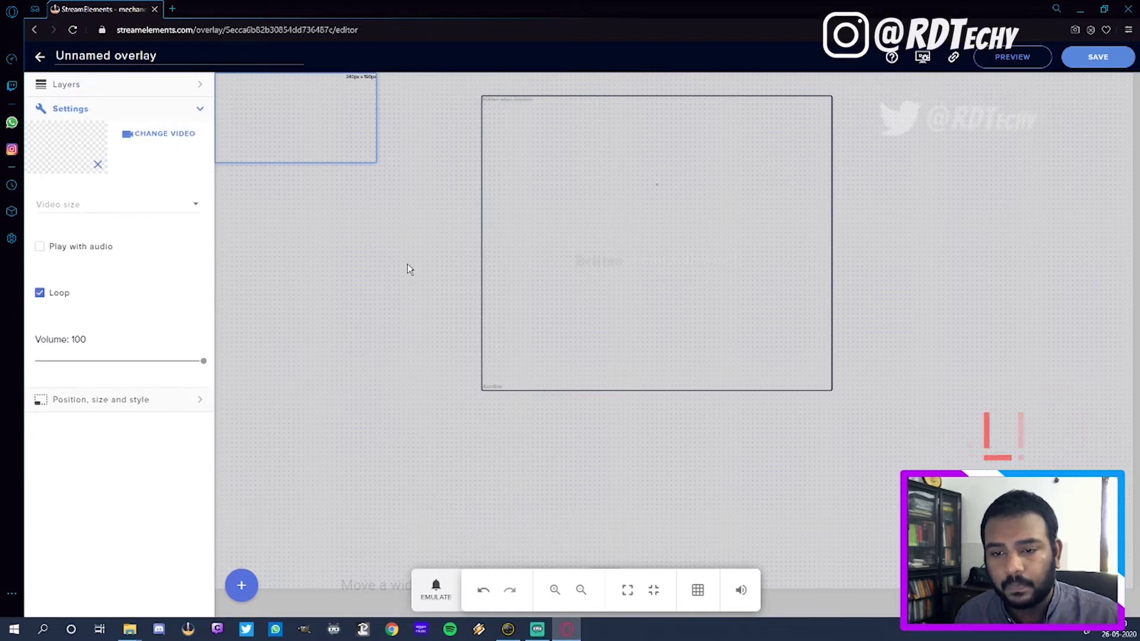
pyautogui.moveTo(250, 117)
pyautogui.mouseDown()
pyautogui.moveTo(262, 130)
pyautogui.moveTo(273, 119)
pyautogui.moveTo(255, 120)
pyautogui.mouseUp()
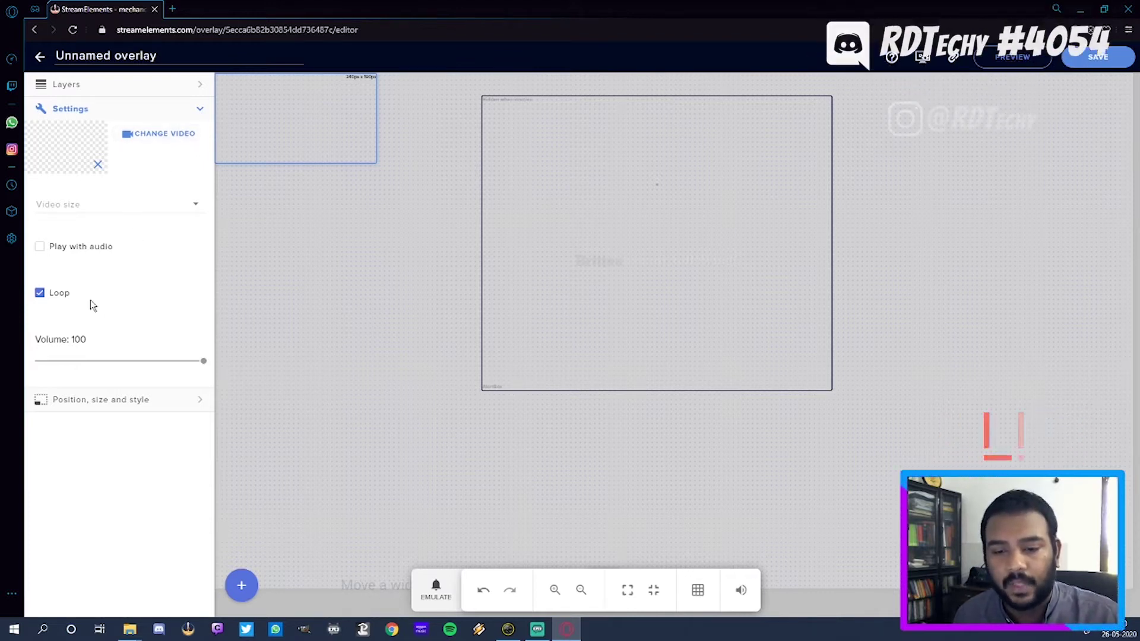
# Set the video widget's size to 1920 px wide and 1080 px high.
pyautogui.click(61, 405)
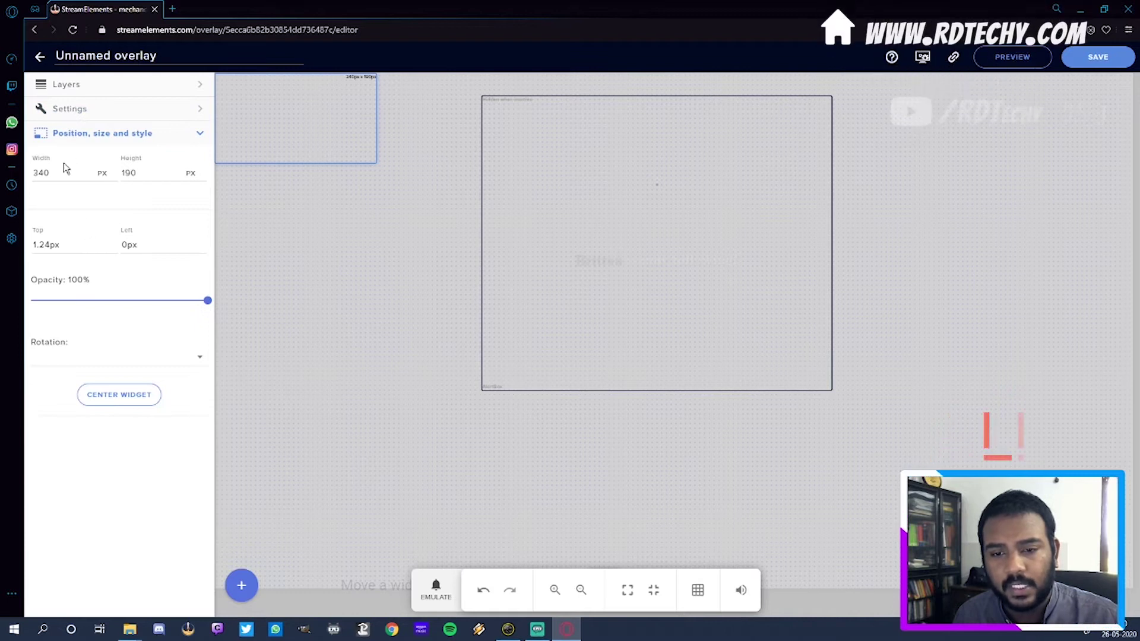
pyautogui.write('1920')
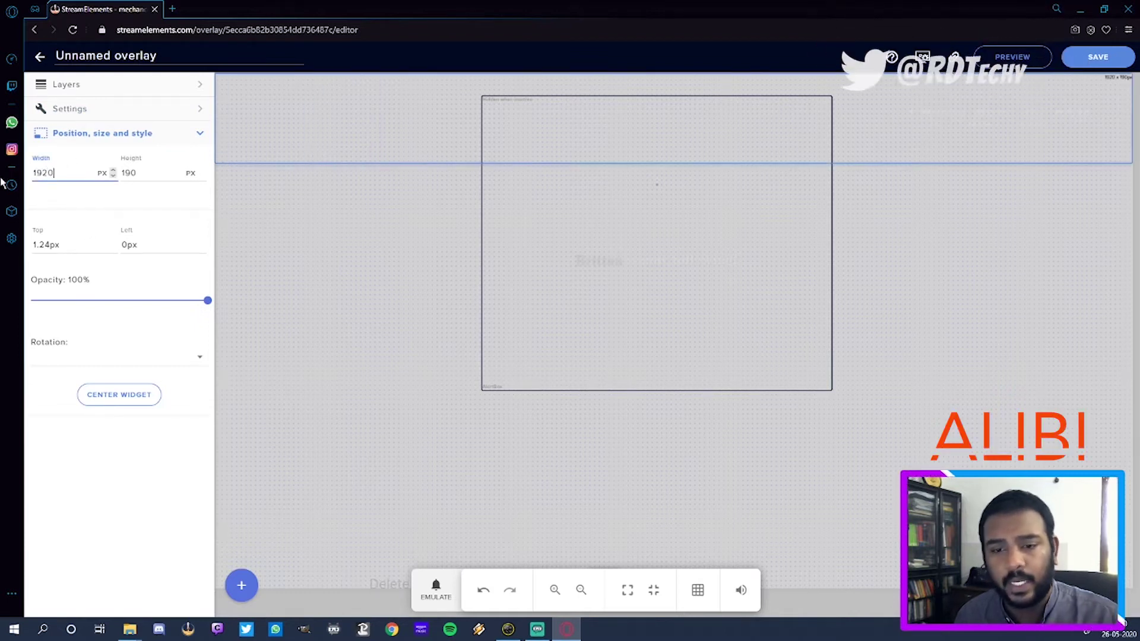
pyautogui.press('Tab')
pyautogui.write('1080')
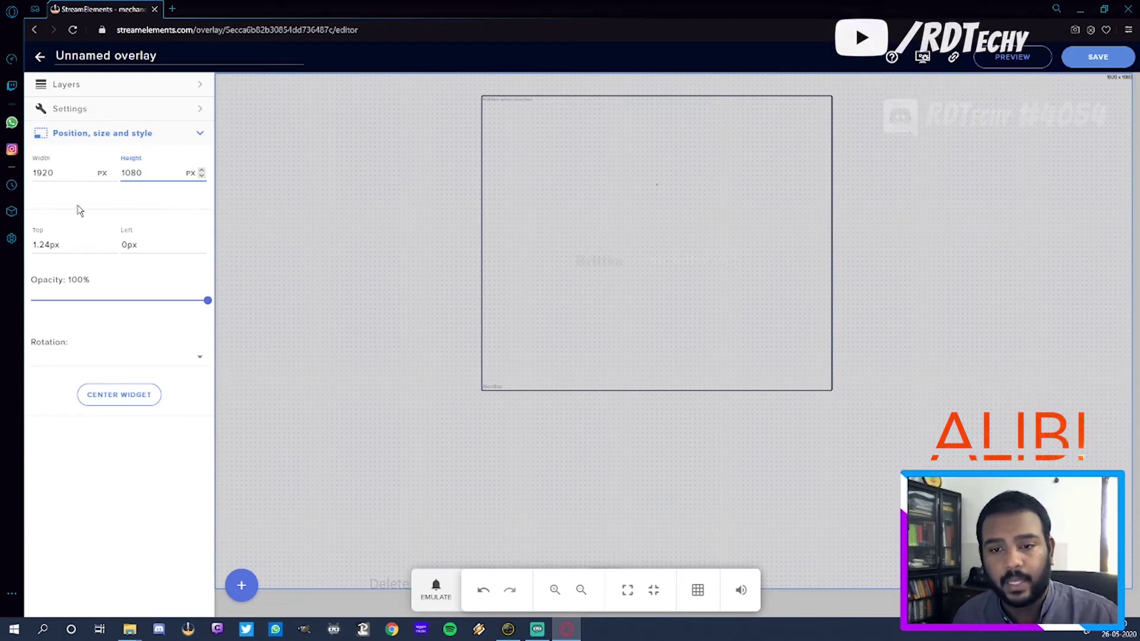
# Upload Non UW Overlay.webm from the For Tutorial folder and assign it as the video widget's video.
pyautogui.click(104, 114)
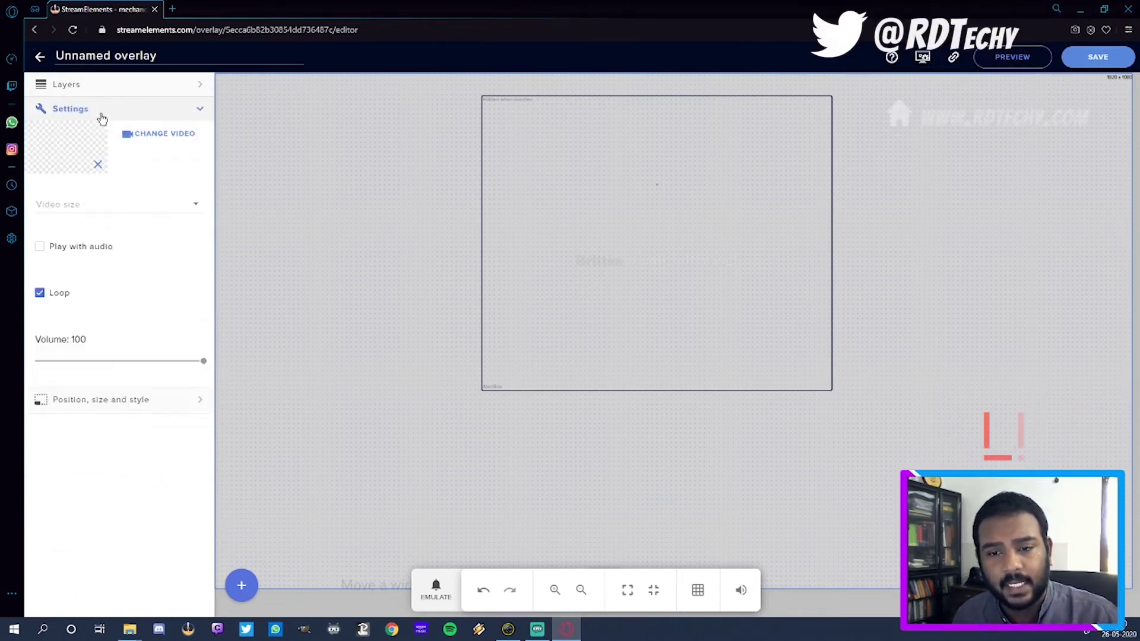
pyautogui.click(147, 137)
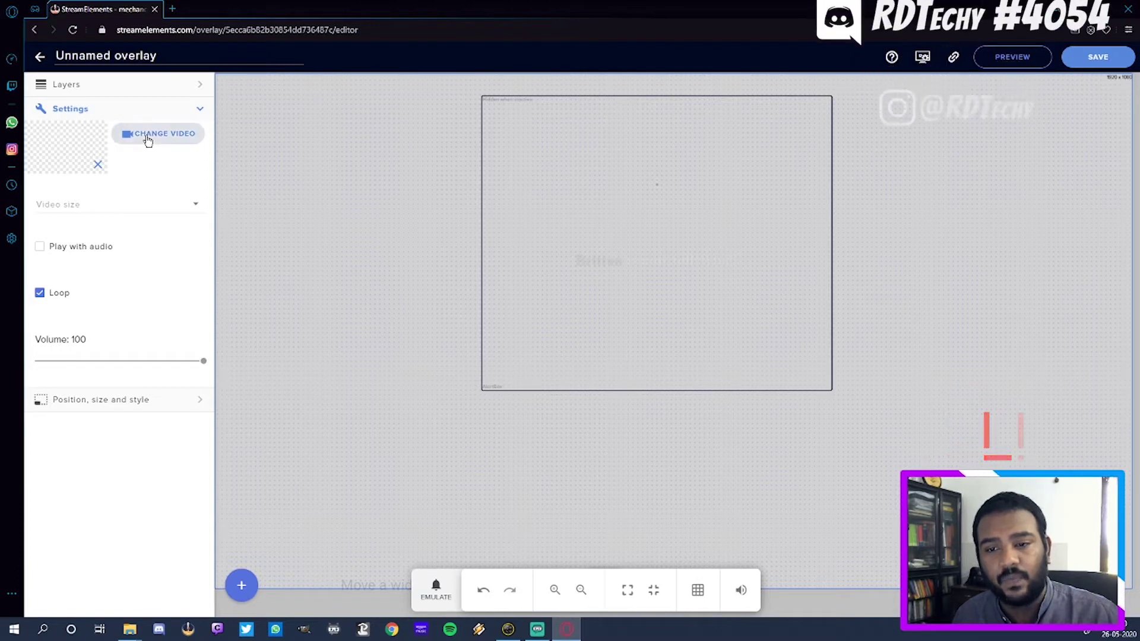
pyautogui.moveTo(272, 143)
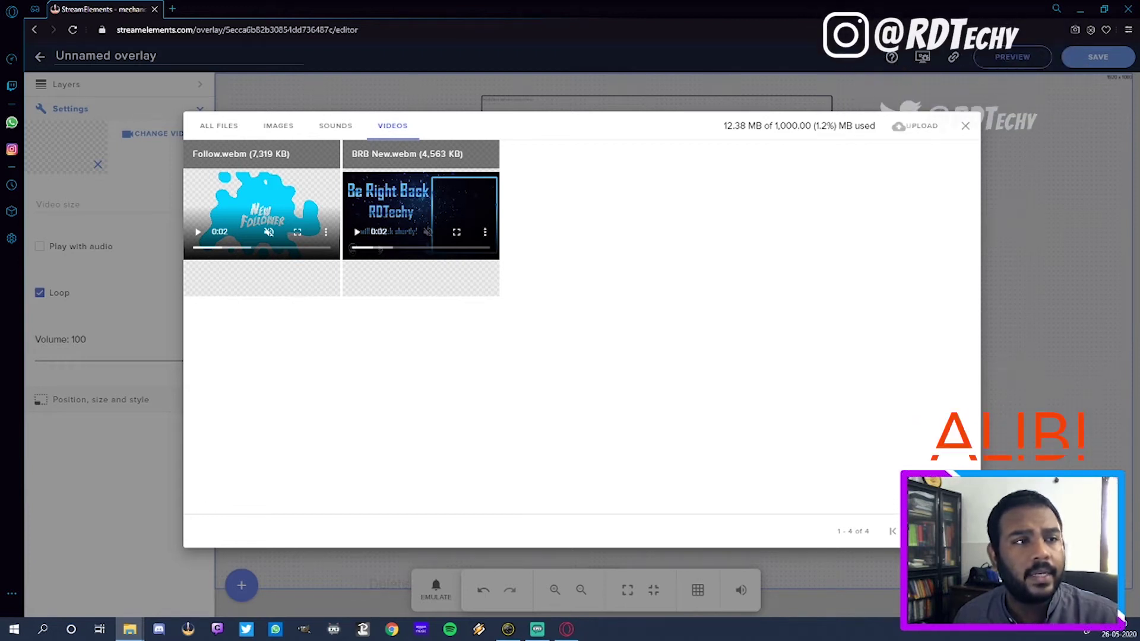
pyautogui.moveTo(0, 0); pyautogui.dragTo(180, 195)
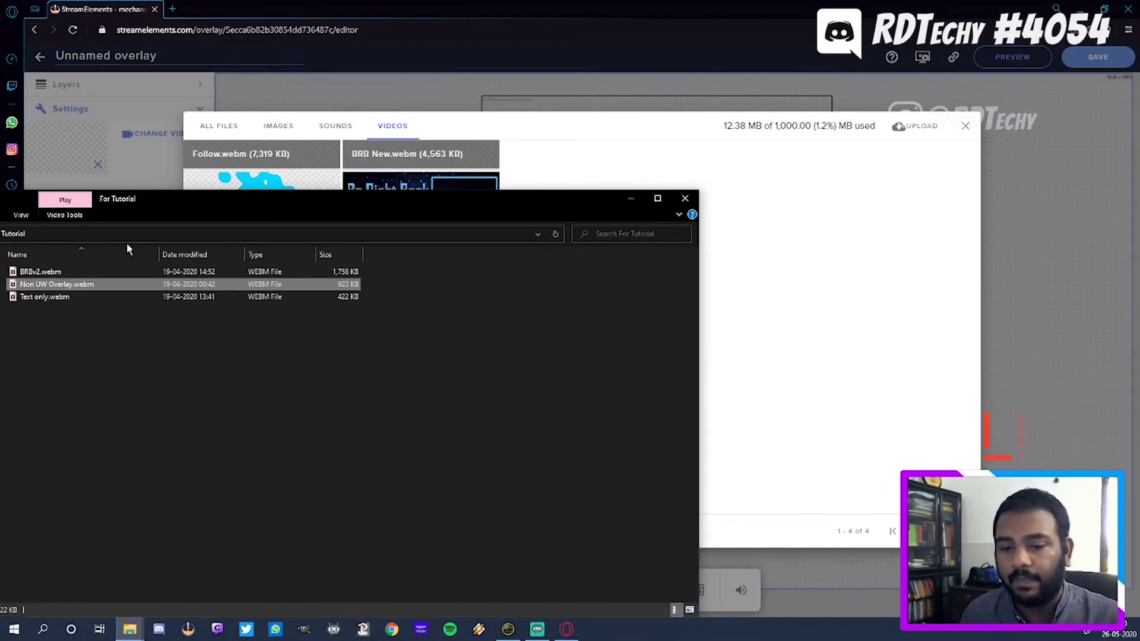
pyautogui.moveTo(80, 285); pyautogui.dragTo(99, 297)
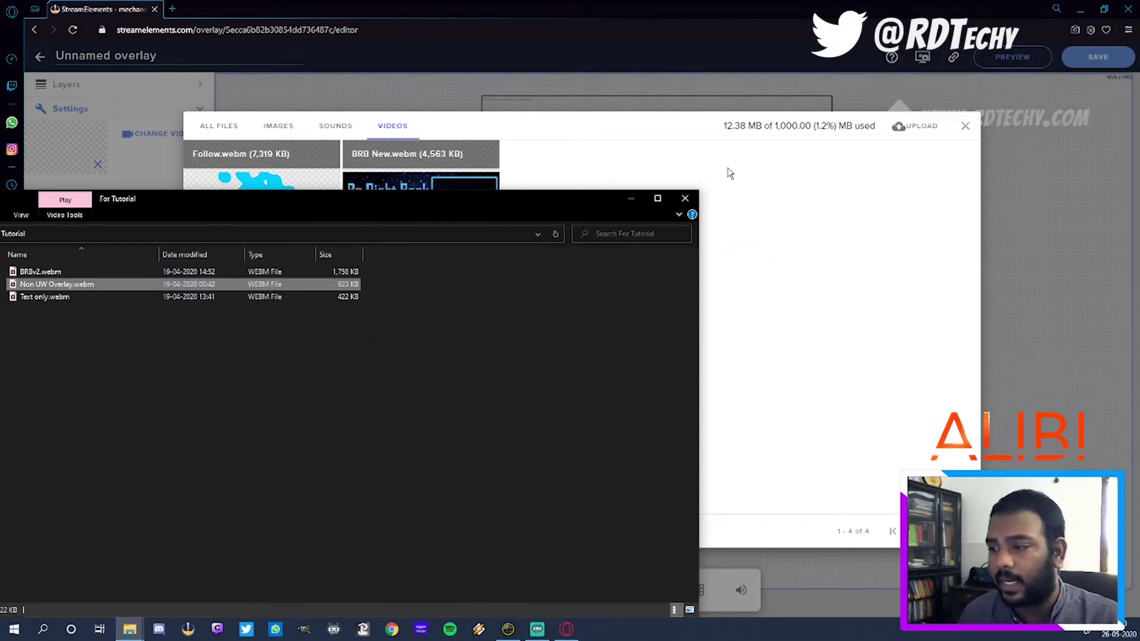
pyautogui.click(914, 125)
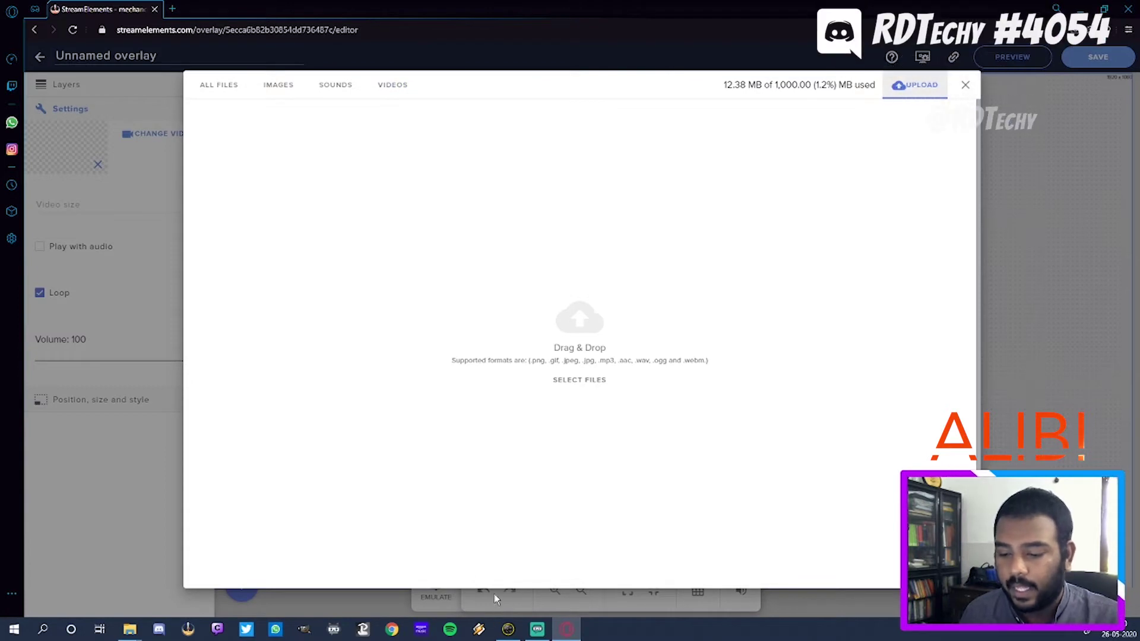
pyautogui.moveTo(132, 630)
pyautogui.click(176, 570)
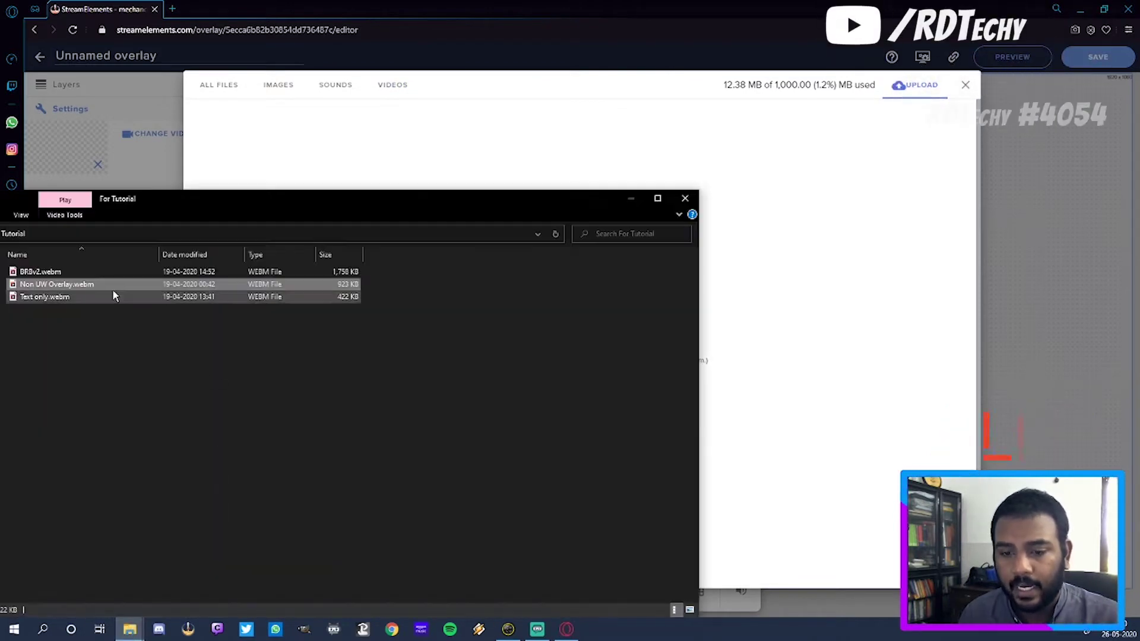
pyautogui.moveTo(108, 284); pyautogui.dragTo(776, 328)
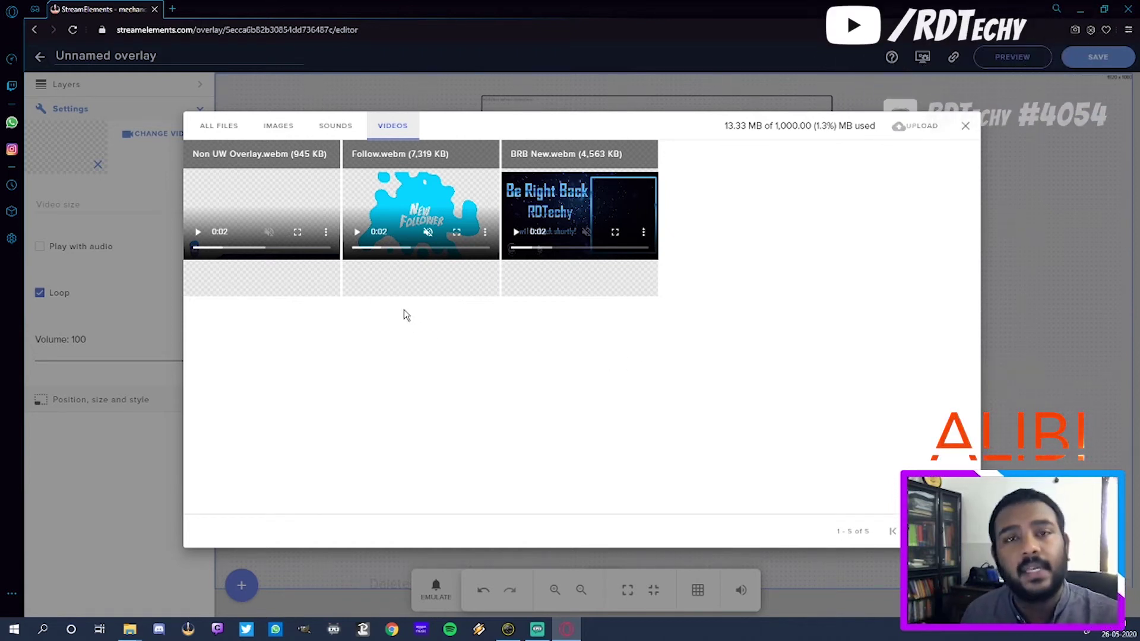
pyautogui.moveTo(280, 268)
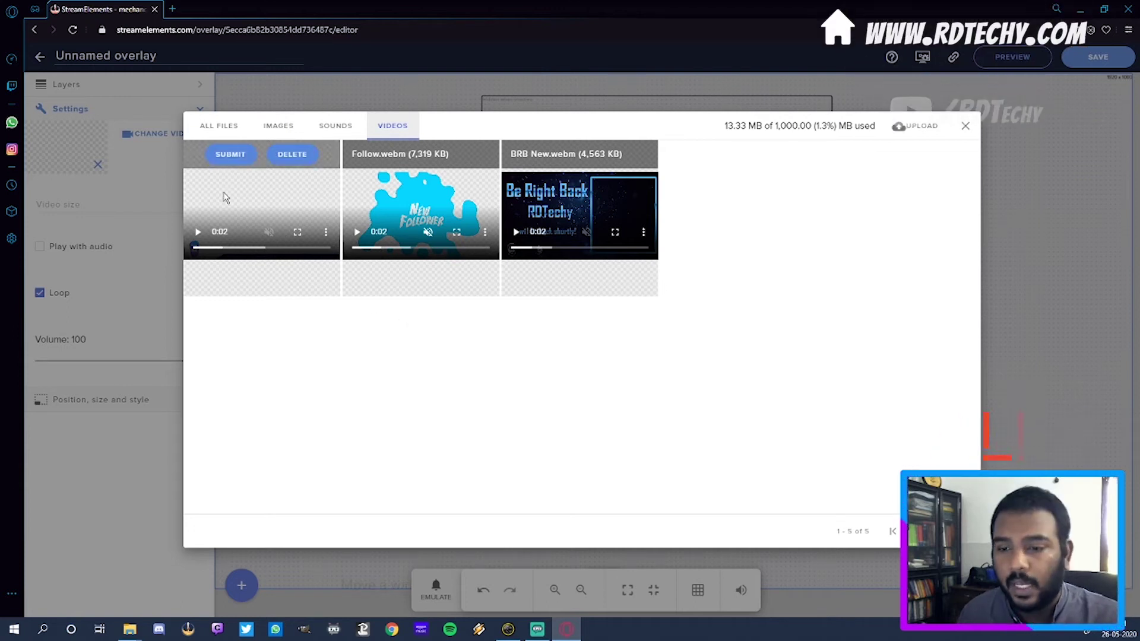
pyautogui.click(229, 156)
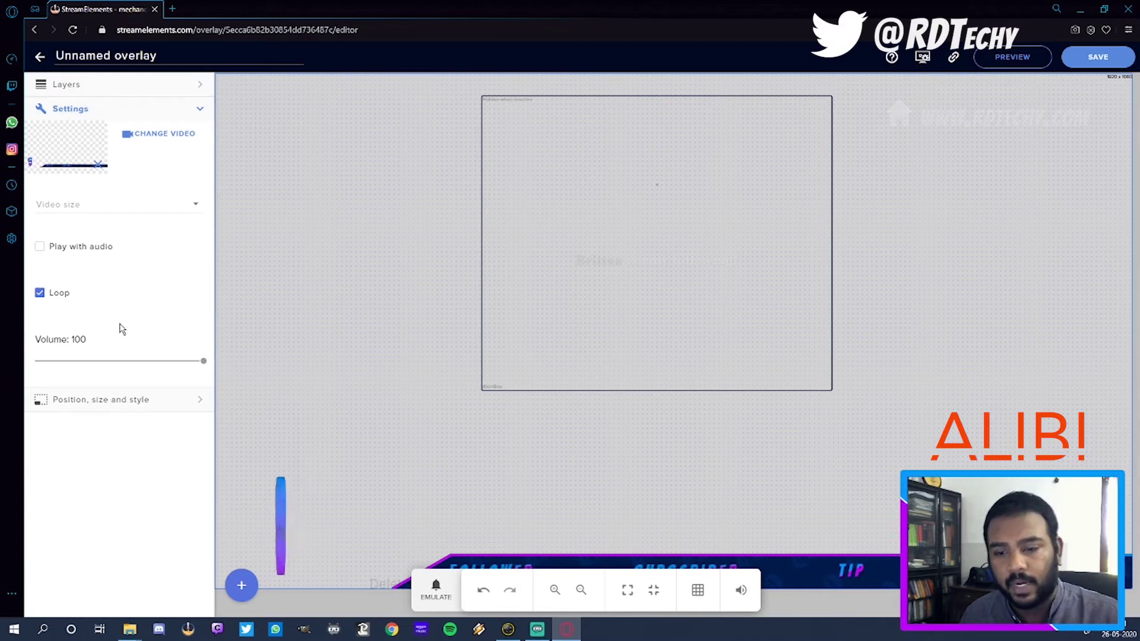
# Add a Latest subscriber label from the subscriber labels to the overlay.
pyautogui.click(244, 586)
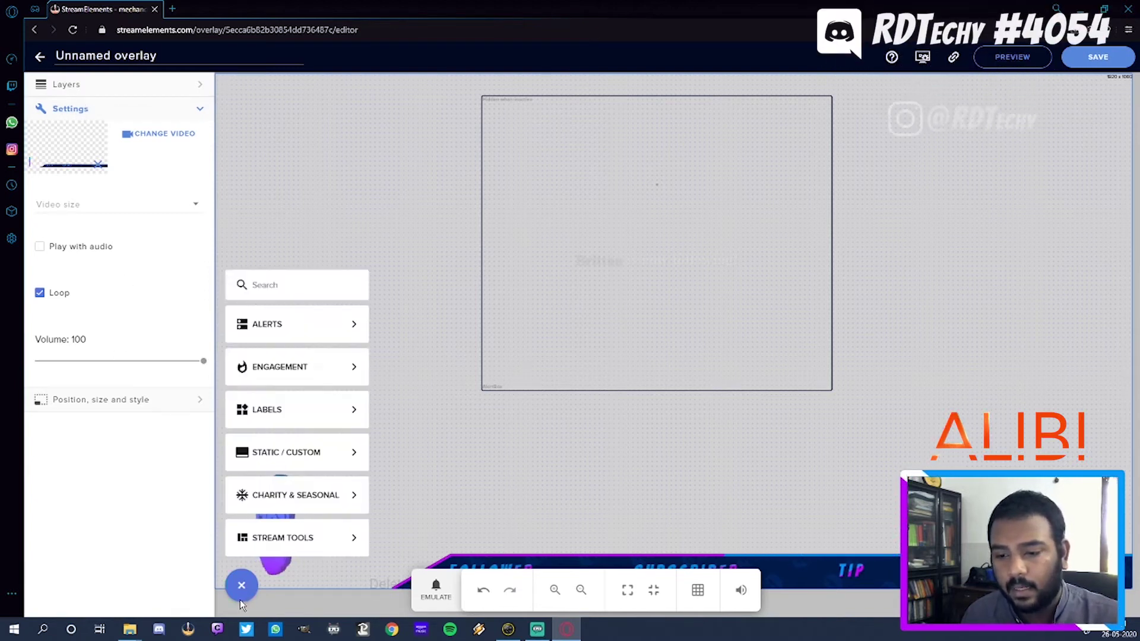
pyautogui.moveTo(321, 399)
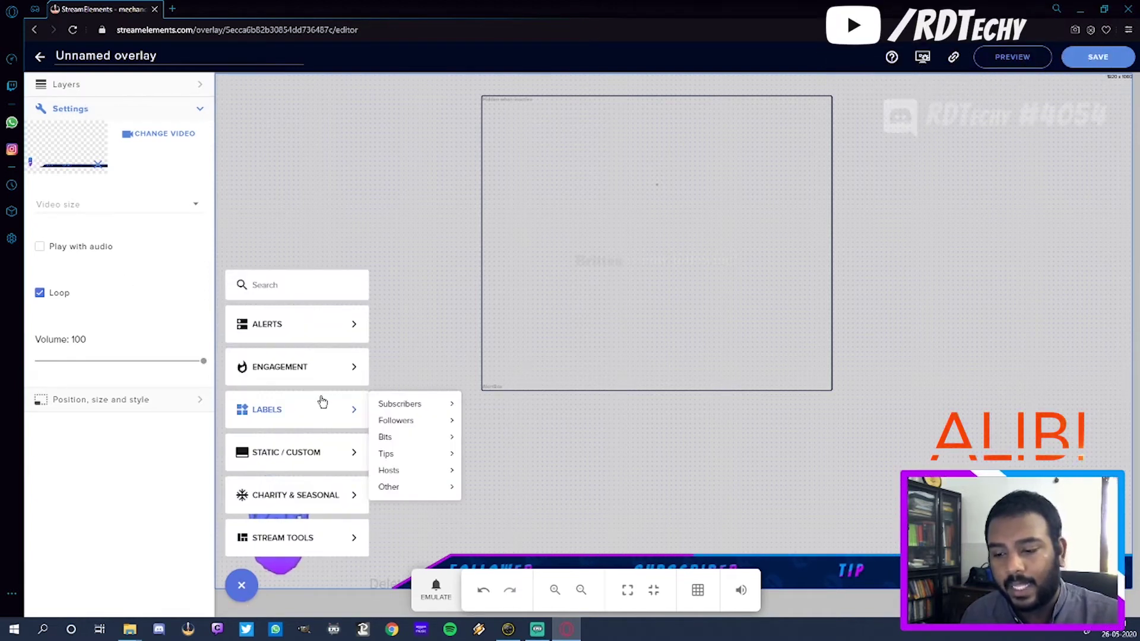
pyautogui.moveTo(417, 410)
pyautogui.moveTo(521, 407)
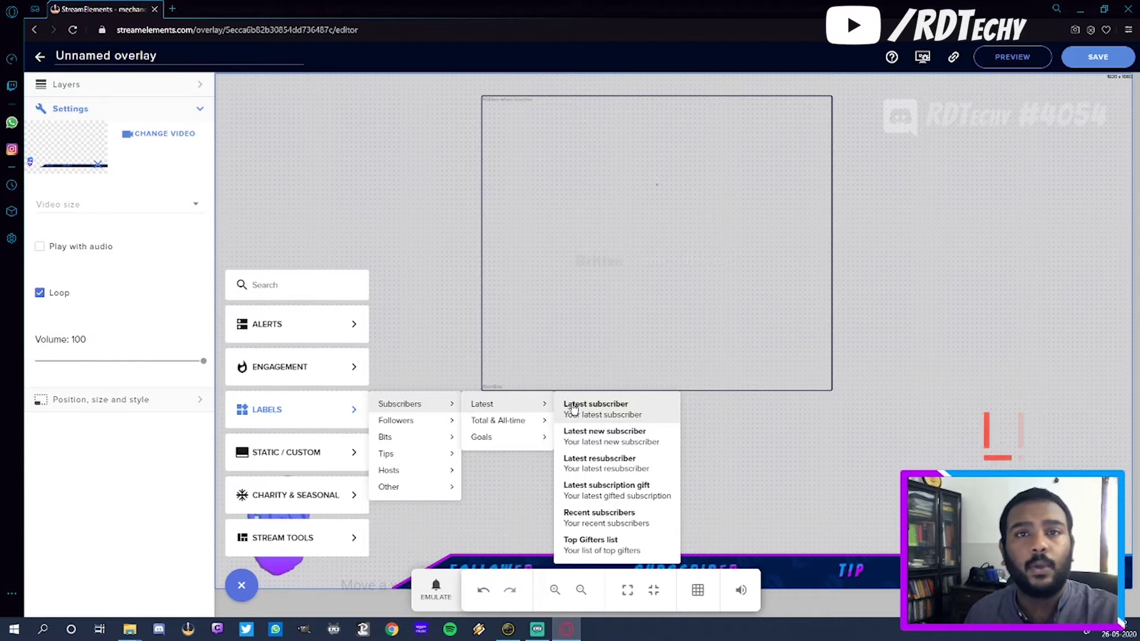
pyautogui.click(575, 408)
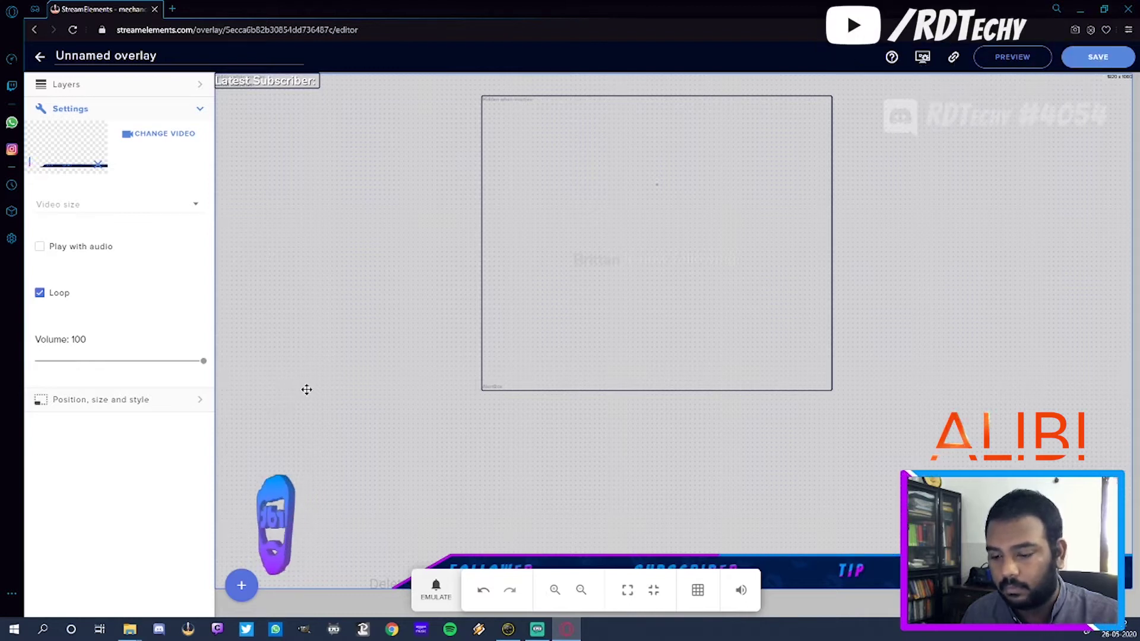
# Select the Latest Subscriber label in the layers list and open its message for editing.
pyautogui.click(168, 86)
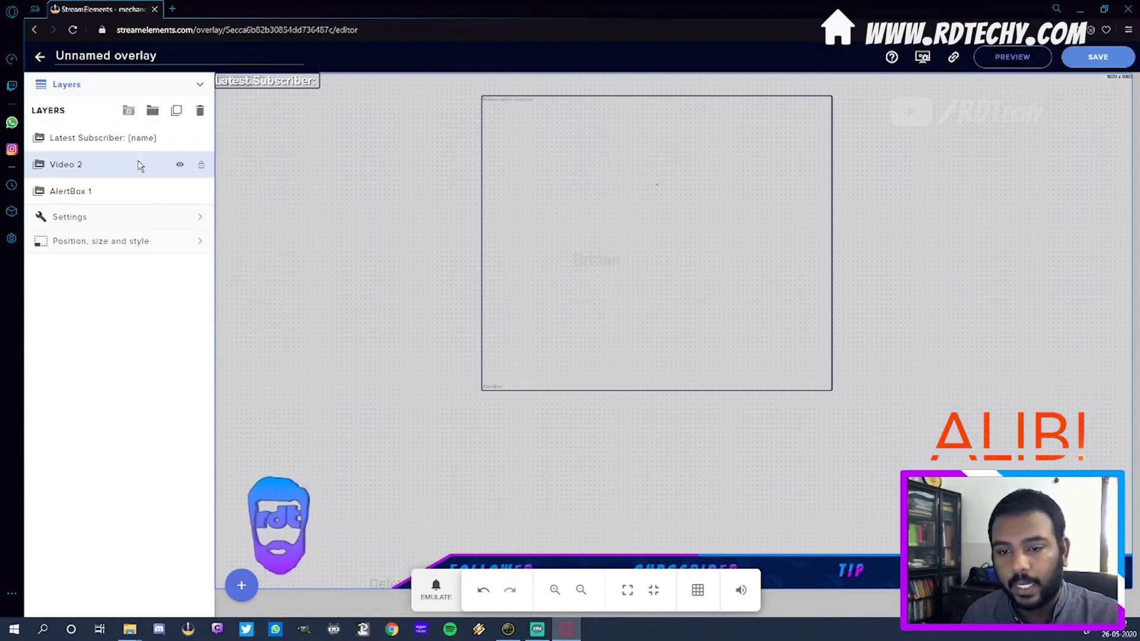
pyautogui.click(140, 136)
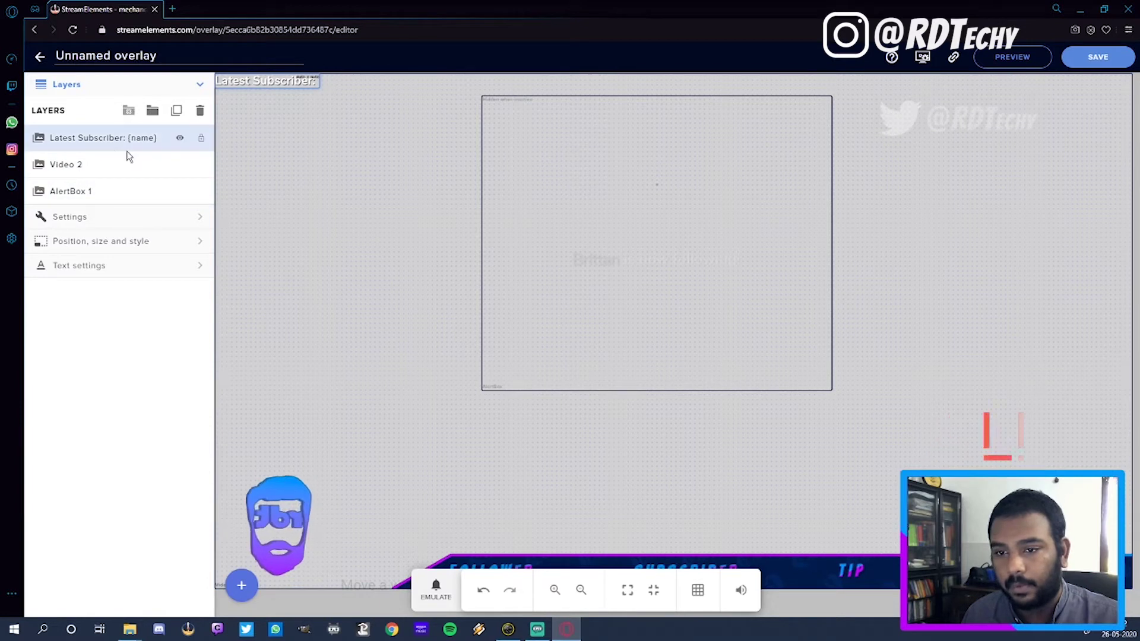
pyautogui.click(132, 219)
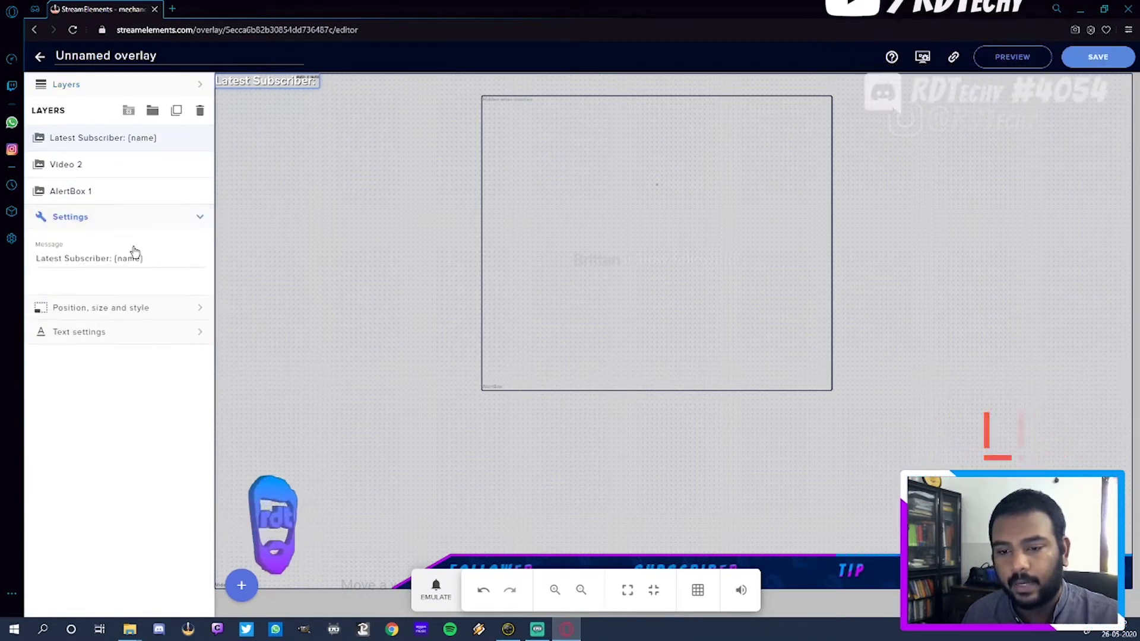
pyautogui.click(113, 152)
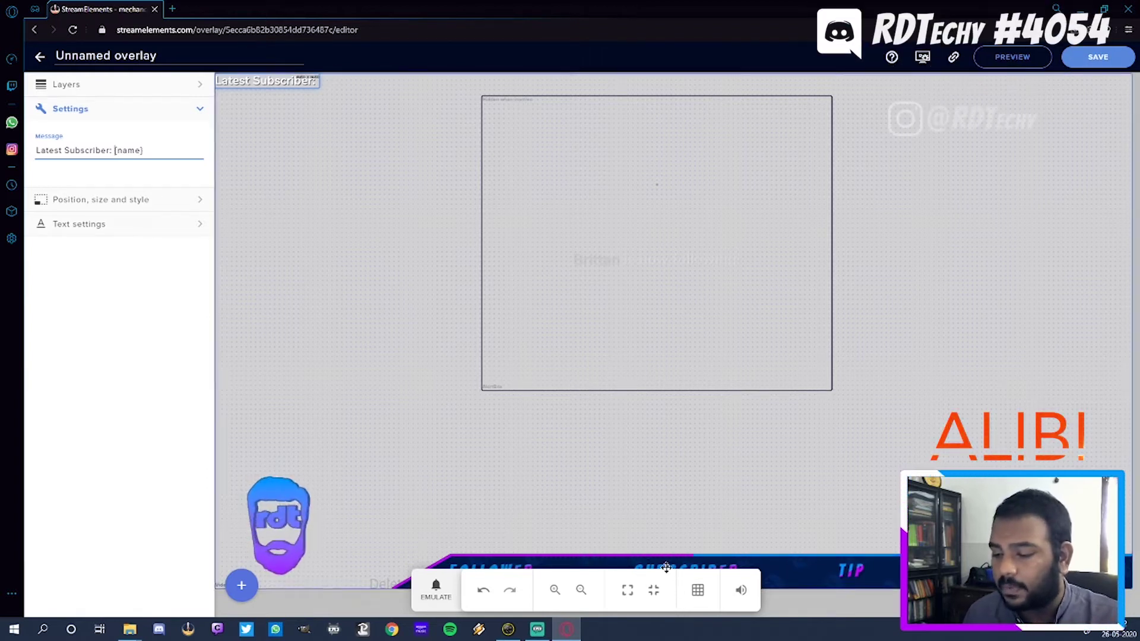
# Move the floating emulate toolbar up off the overlay's bottom bar so the SUBSCRIBER section is clear.
pyautogui.click(654, 589)
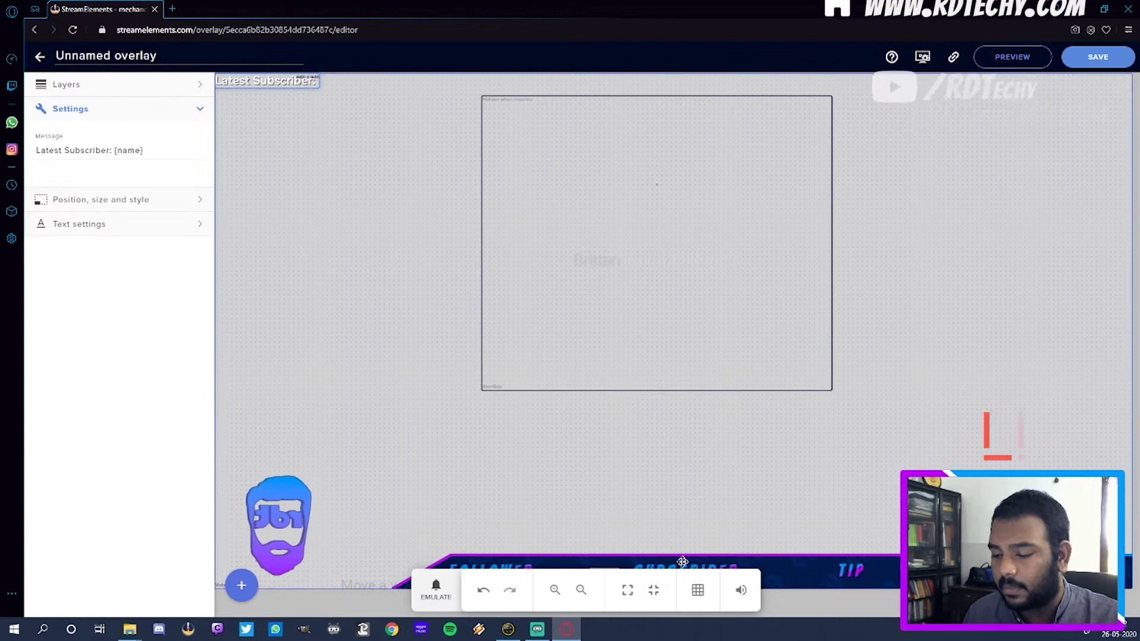
pyautogui.moveTo(604, 564); pyautogui.dragTo(847, 396)
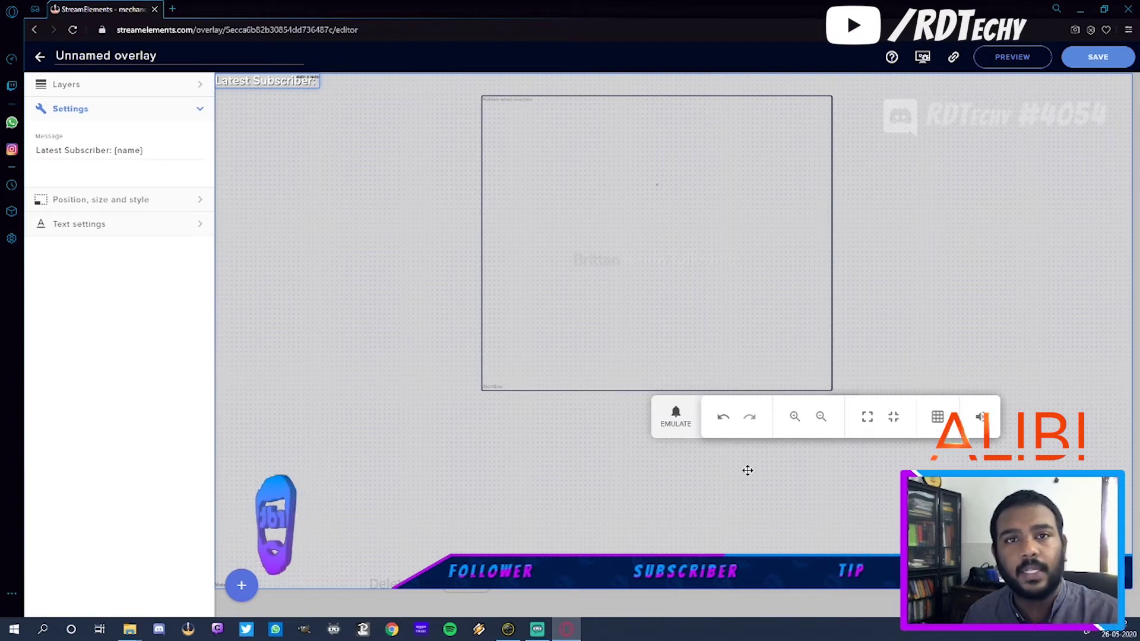
pyautogui.moveTo(843, 392); pyautogui.dragTo(902, 382)
pyautogui.moveTo(912, 303); pyautogui.dragTo(855, 384)
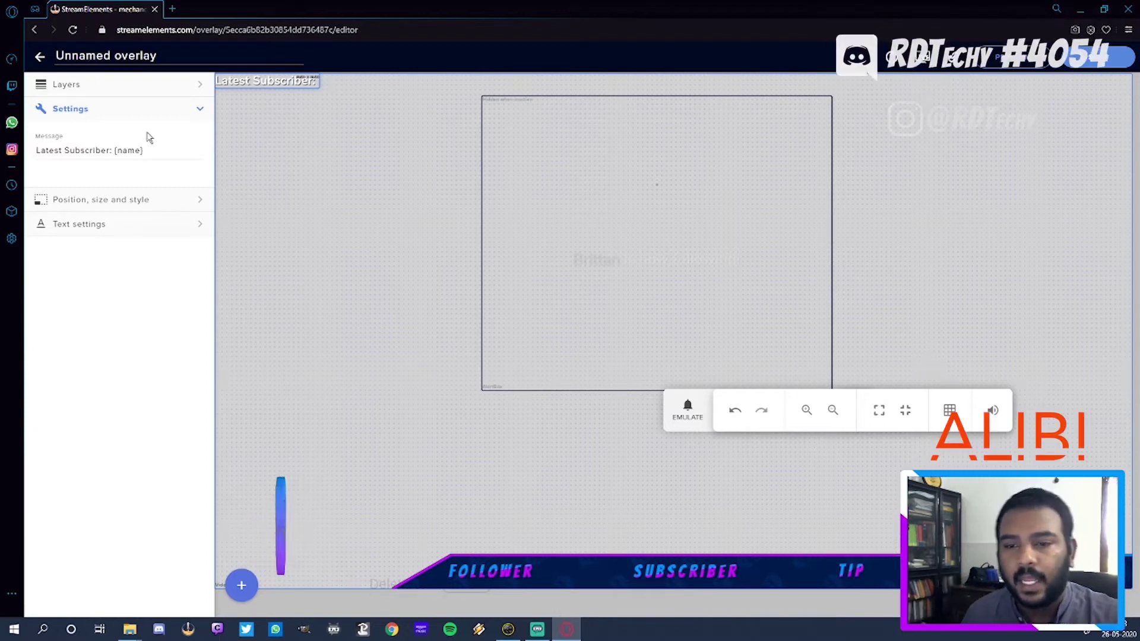
# Move the Latest Subscriber label beside the alert box and emulate a subscriber event.
pyautogui.moveTo(238, 80); pyautogui.dragTo(374, 295)
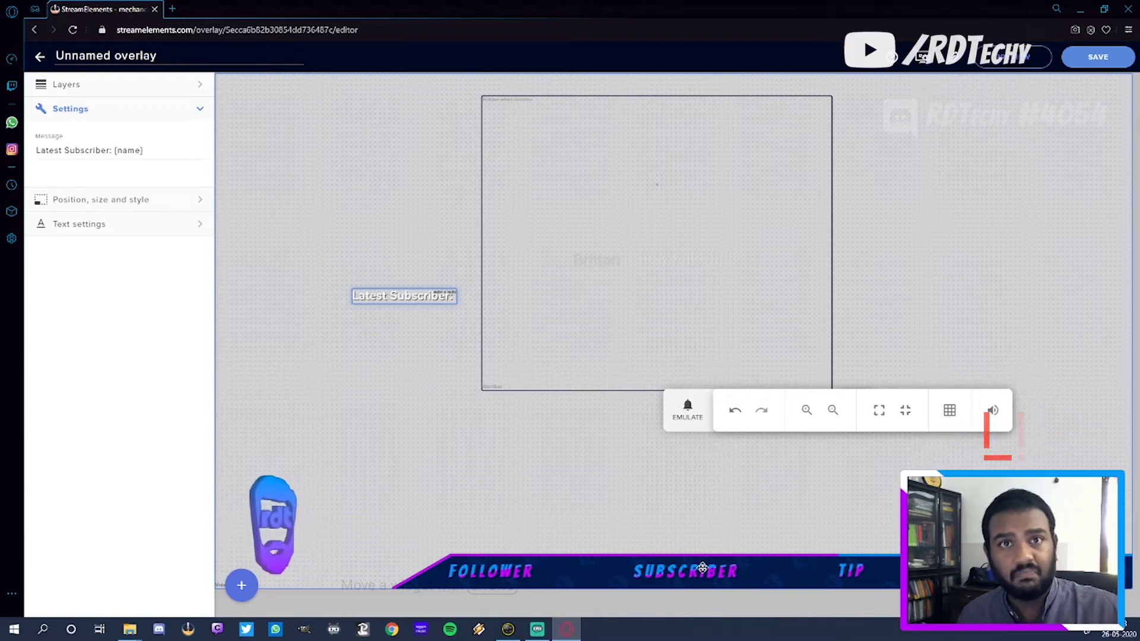
pyautogui.click(687, 409)
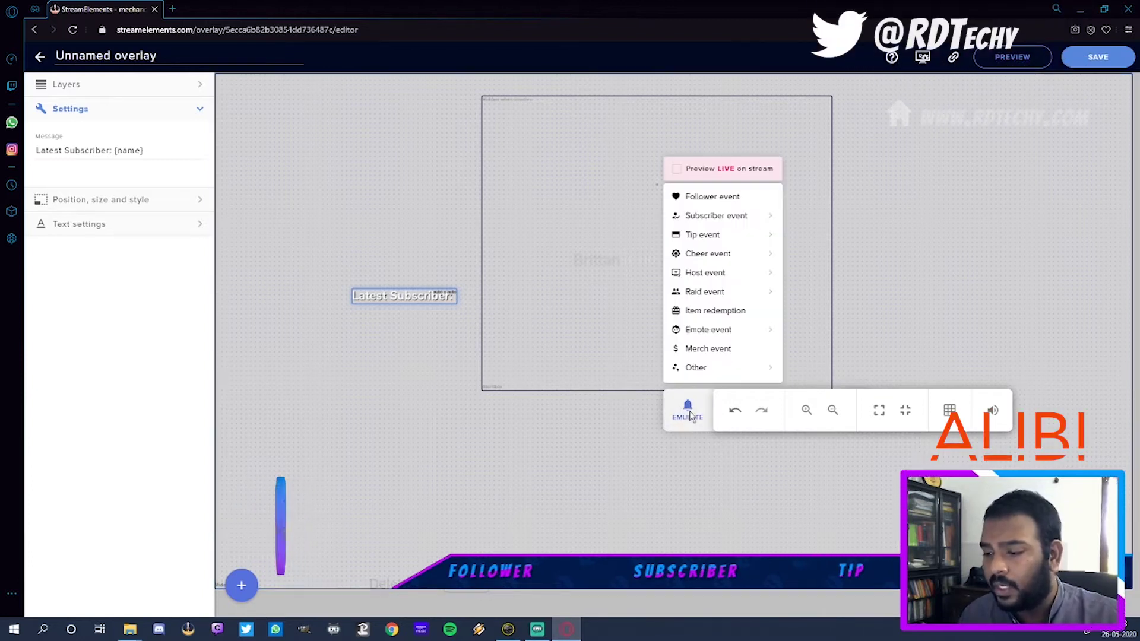
pyautogui.moveTo(771, 215)
pyautogui.click(805, 202)
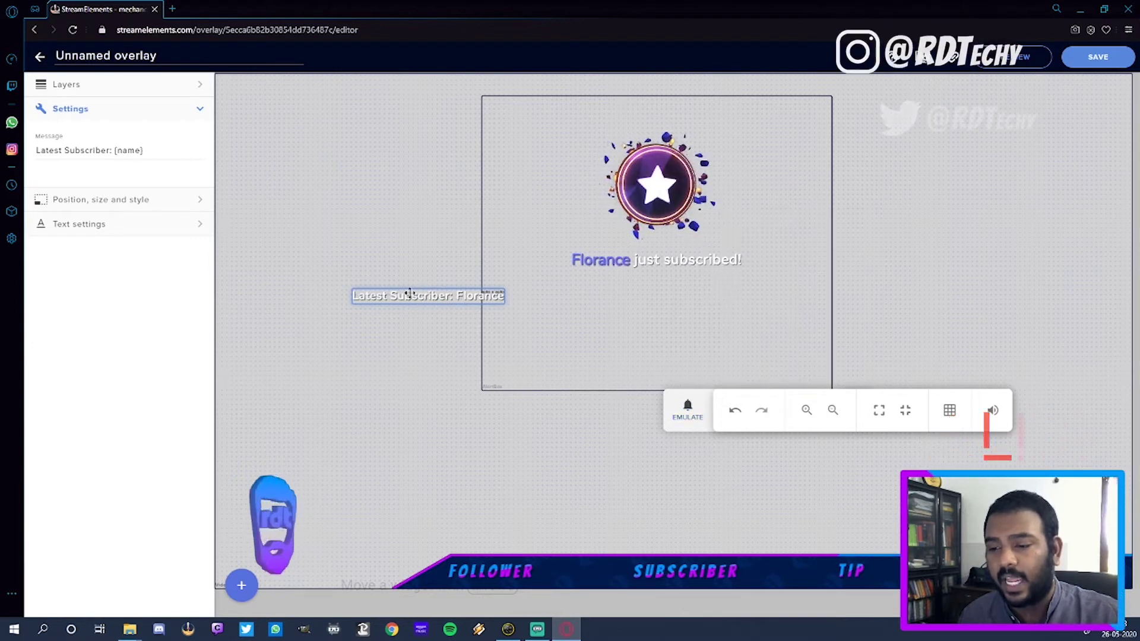
# Place the label over the SUBSCRIBER heading in the overlay's bottom bar, with grid snapping off.
pyautogui.moveTo(417, 295); pyautogui.dragTo(364, 319)
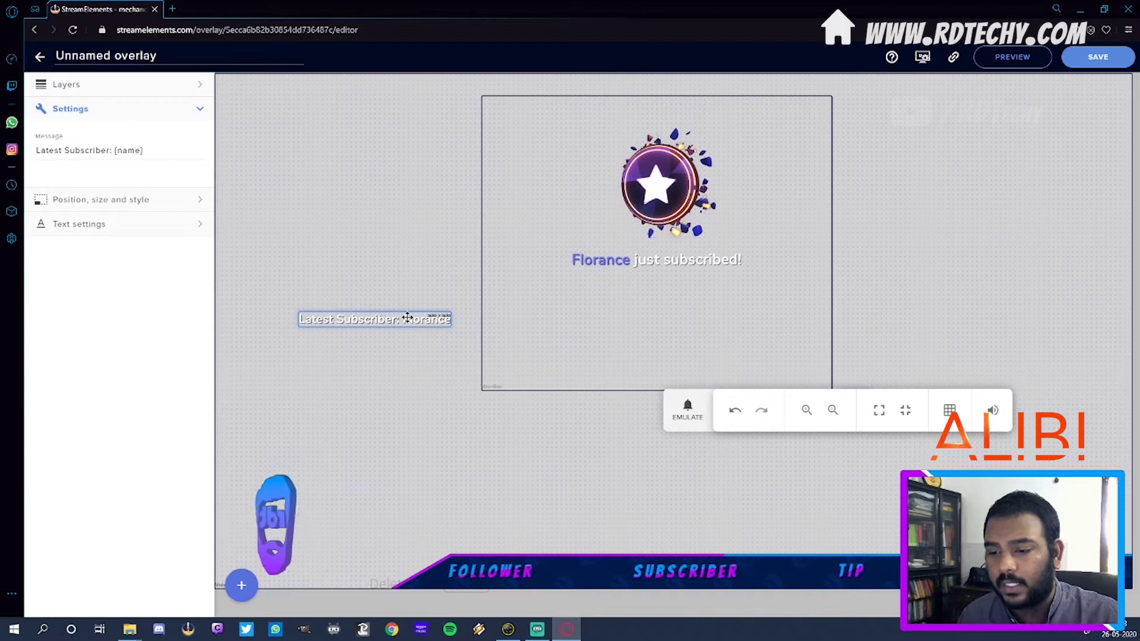
pyautogui.moveTo(404, 319); pyautogui.dragTo(743, 569)
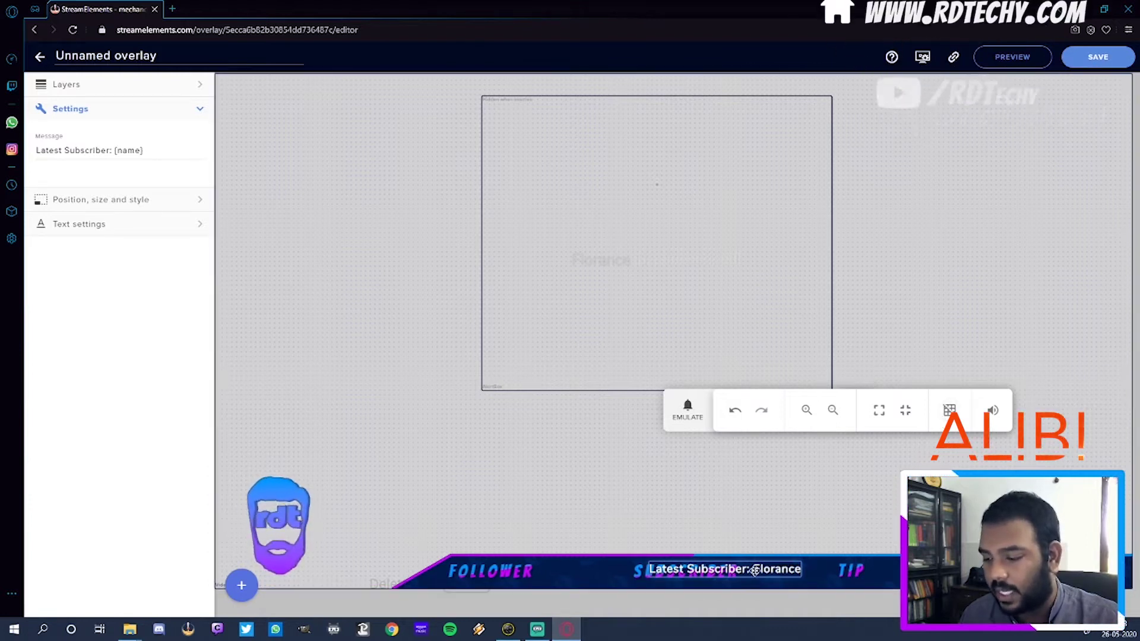
pyautogui.moveTo(756, 569); pyautogui.dragTo(756, 570)
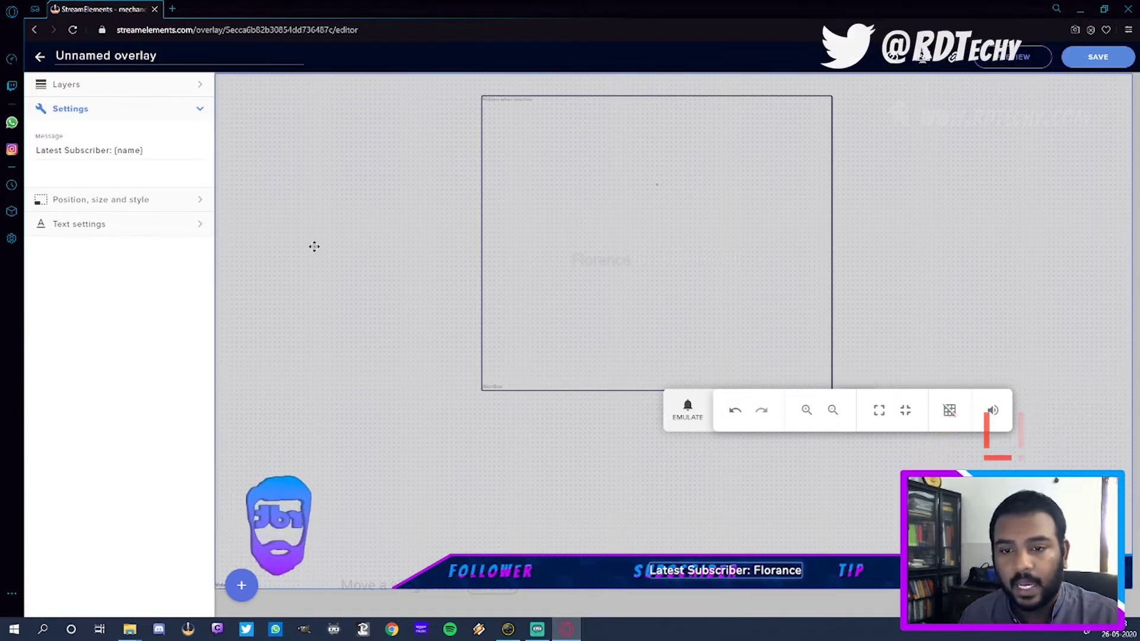
# Reduce the label's message to {name} and place it directly after the SUBSCRIBER heading in the bottom bar.
pyautogui.moveTo(114, 151); pyautogui.dragTo(35, 152)
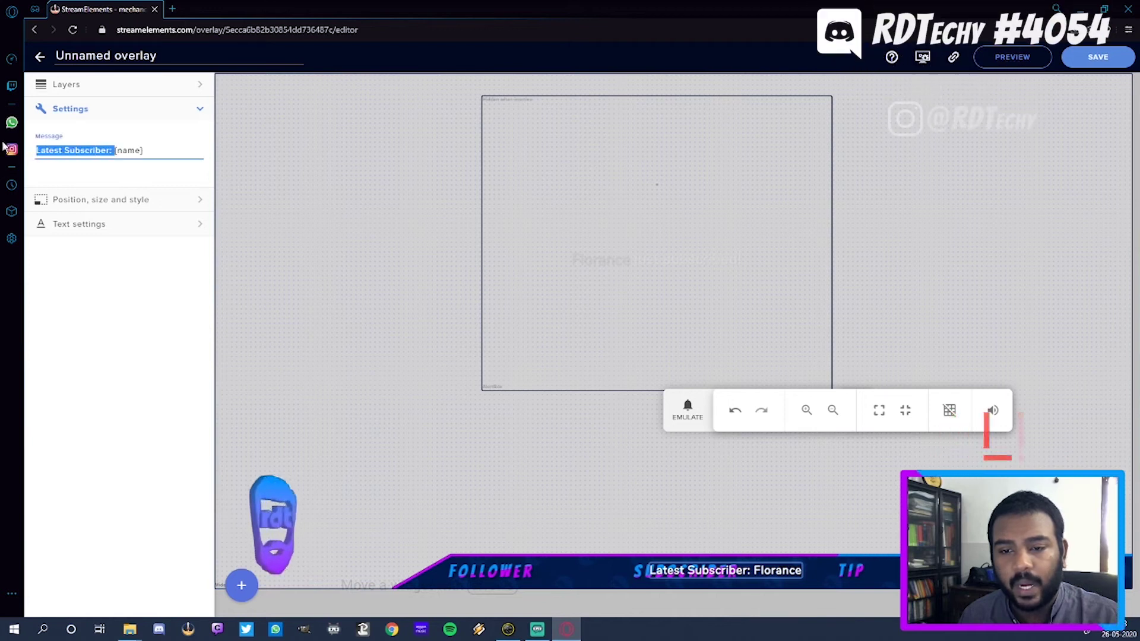
pyautogui.press('BackSpace')
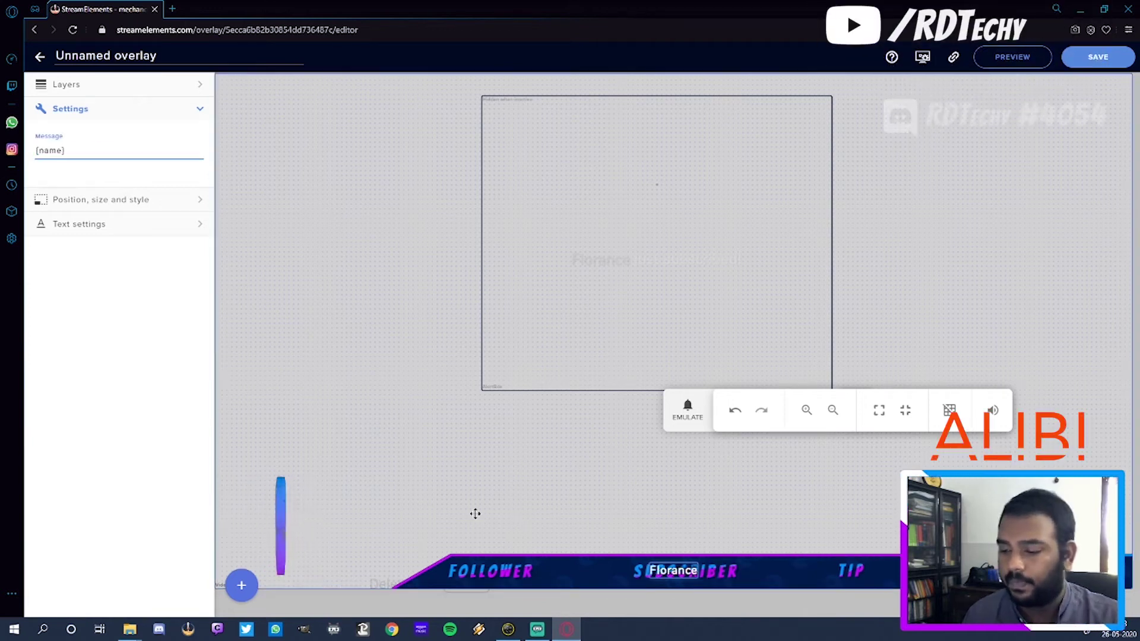
pyautogui.moveTo(735, 571); pyautogui.dragTo(775, 571)
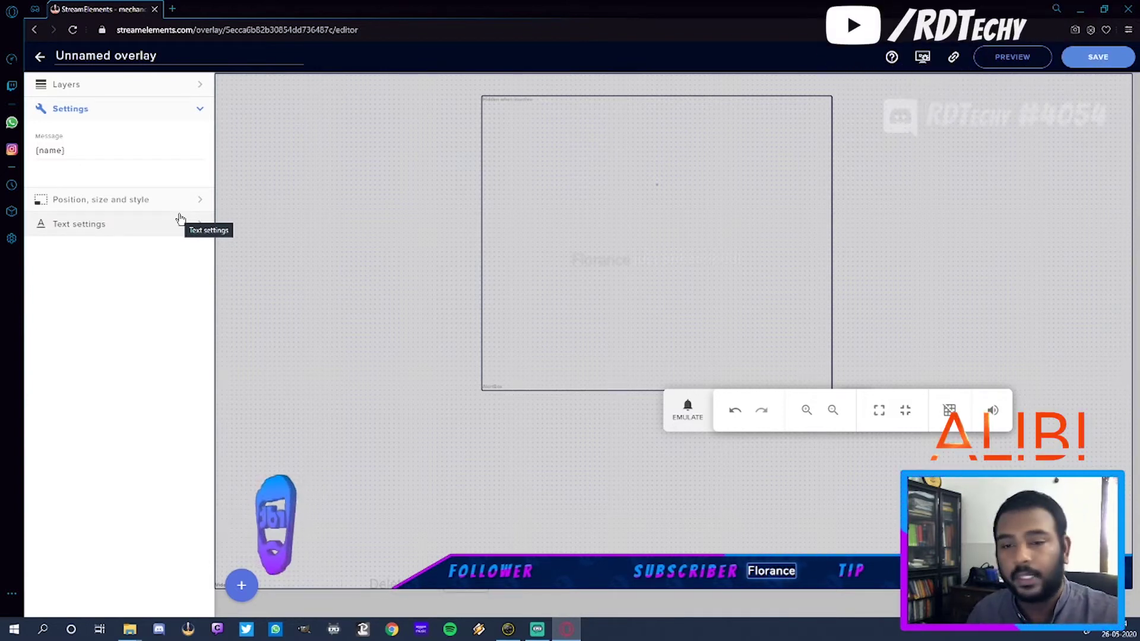
# Change the subscriber label's font to Bangers.
pyautogui.click(120, 224)
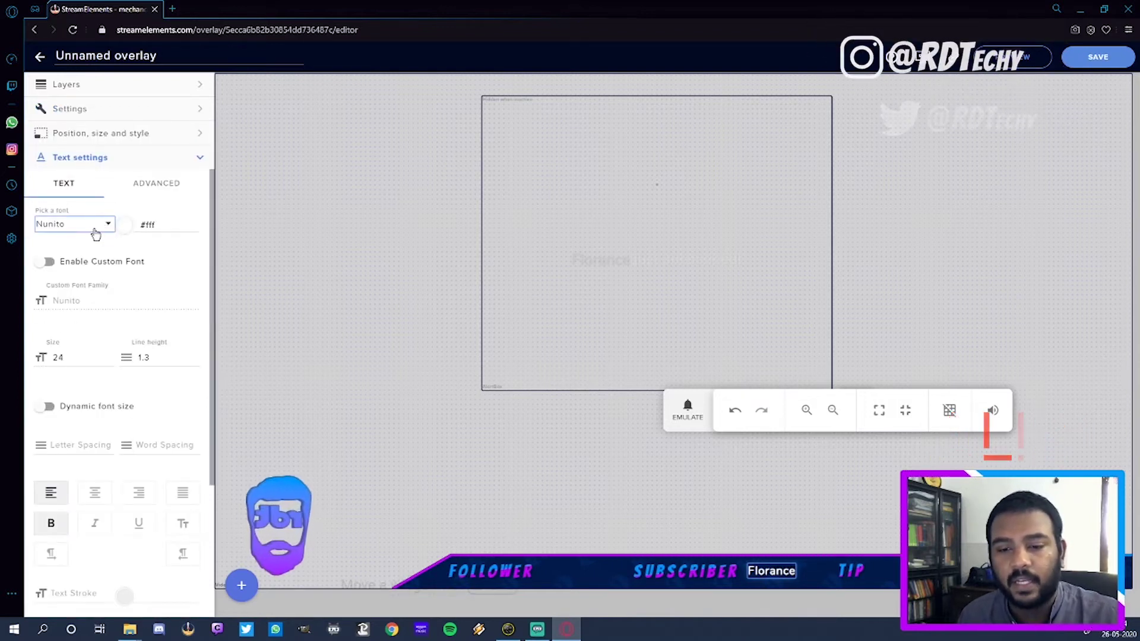
pyautogui.click(94, 229)
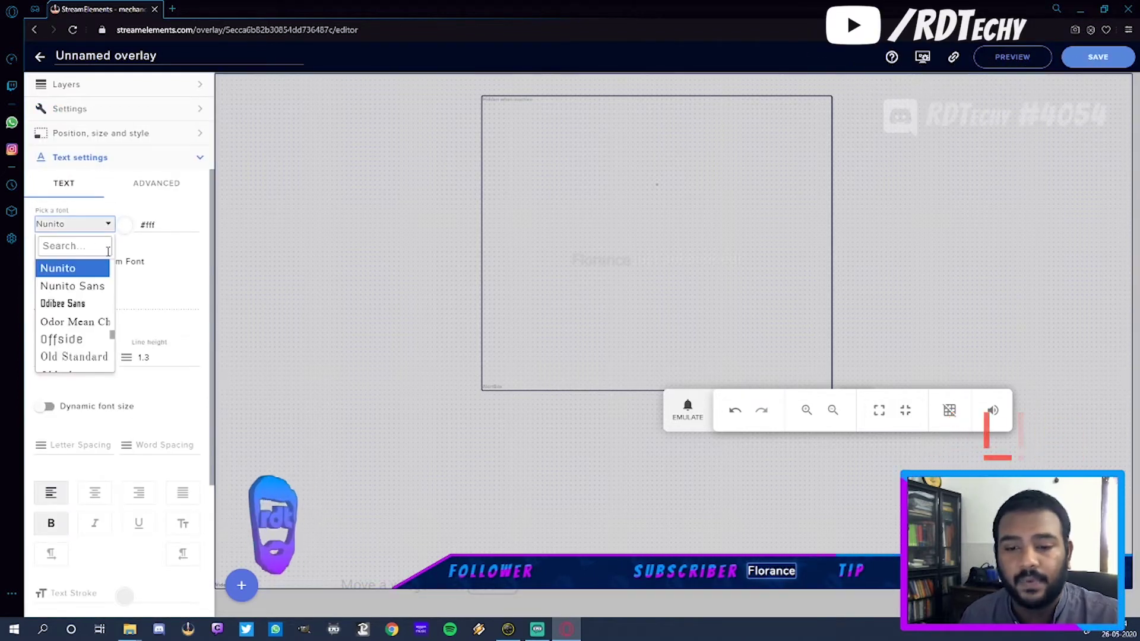
pyautogui.write('N')
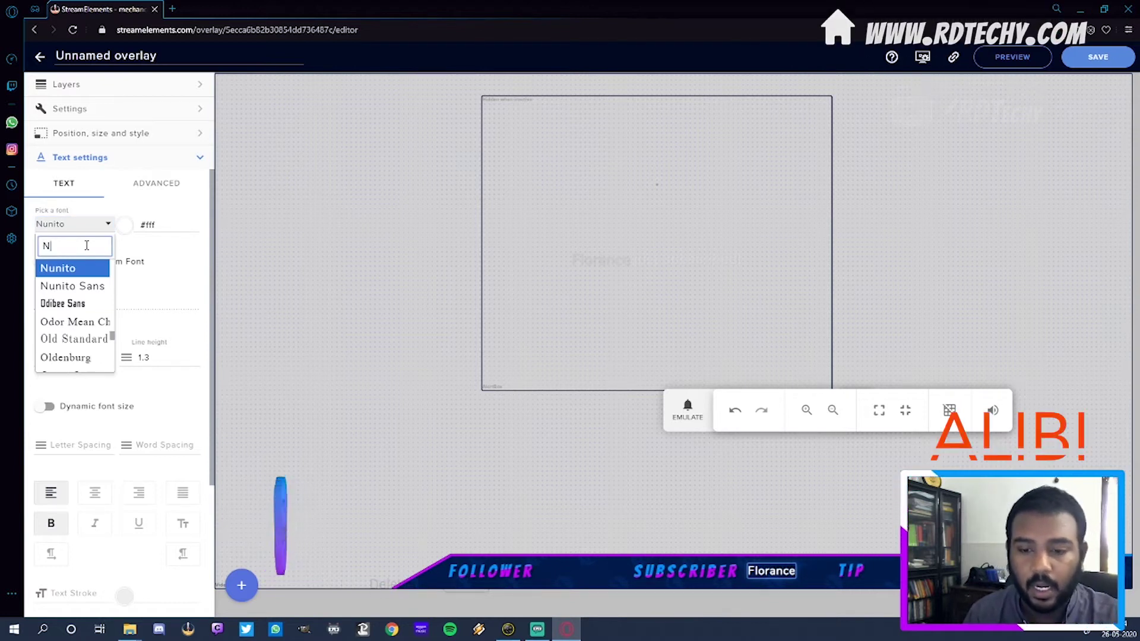
pyautogui.write('amg')
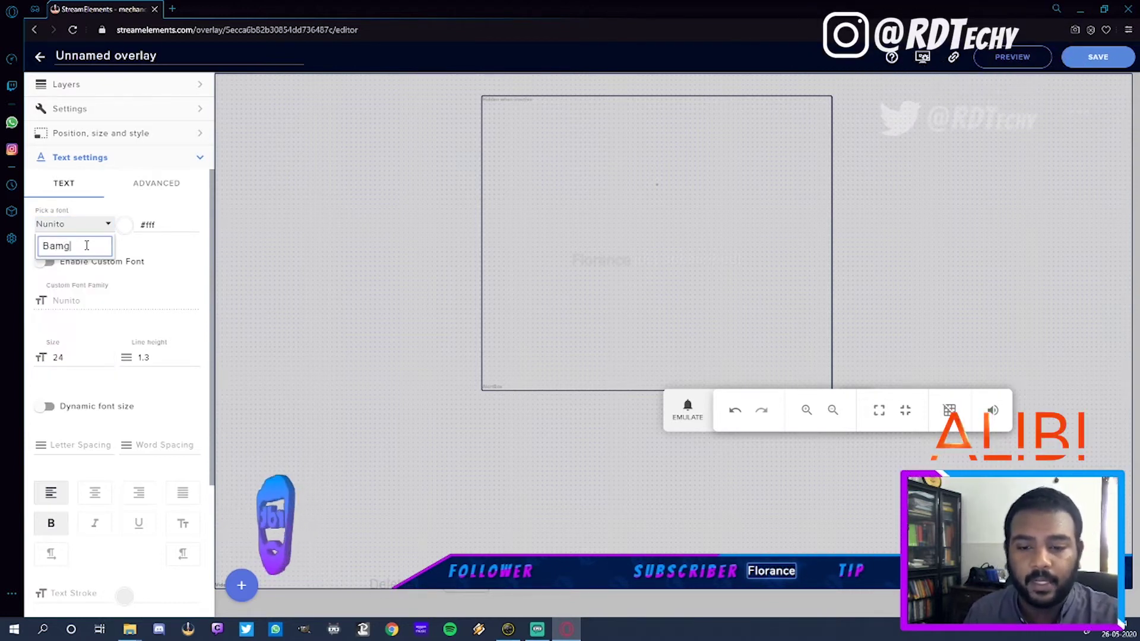
pyautogui.press('BackSpace')
pyautogui.write('n')
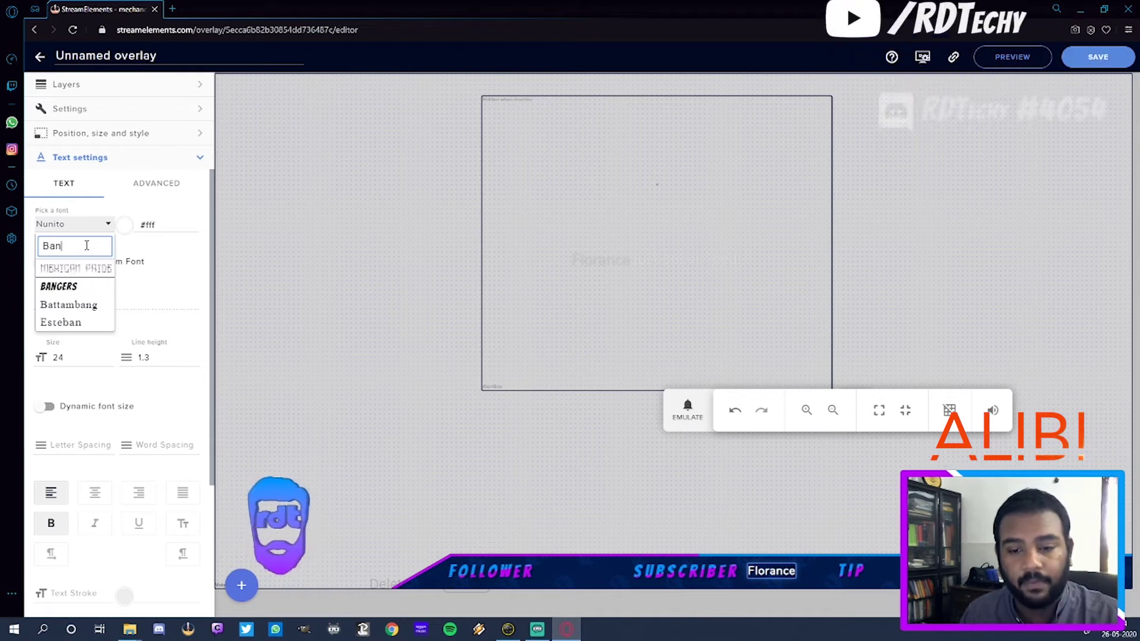
pyautogui.click(75, 288)
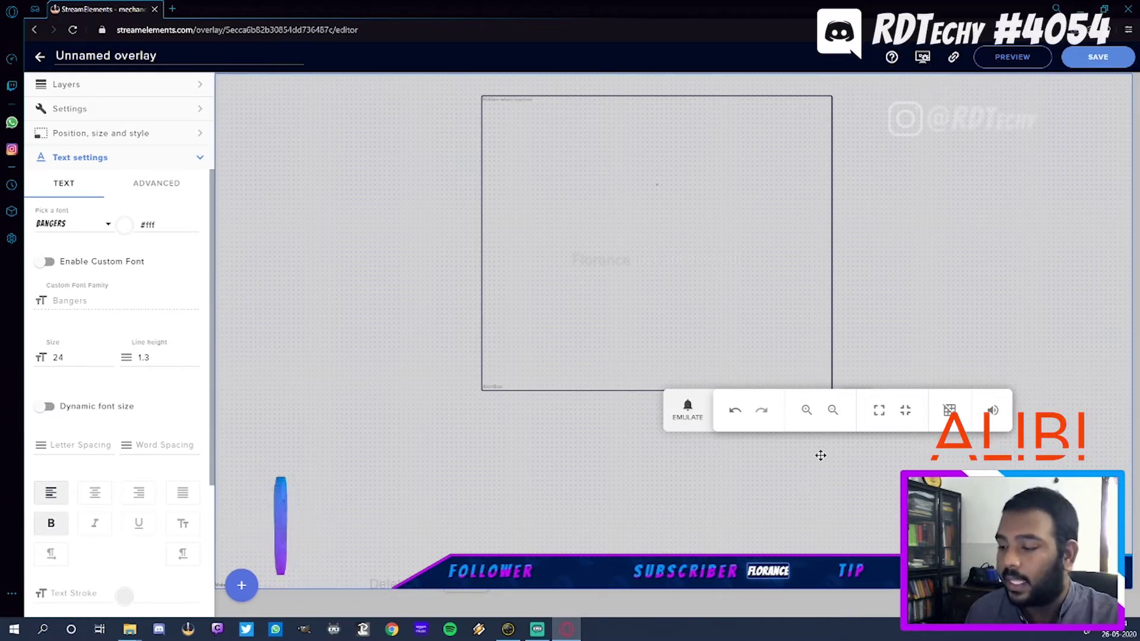
# Set the subscriber label's font size to 35 and enable text scrolling.
pyautogui.click(109, 355)
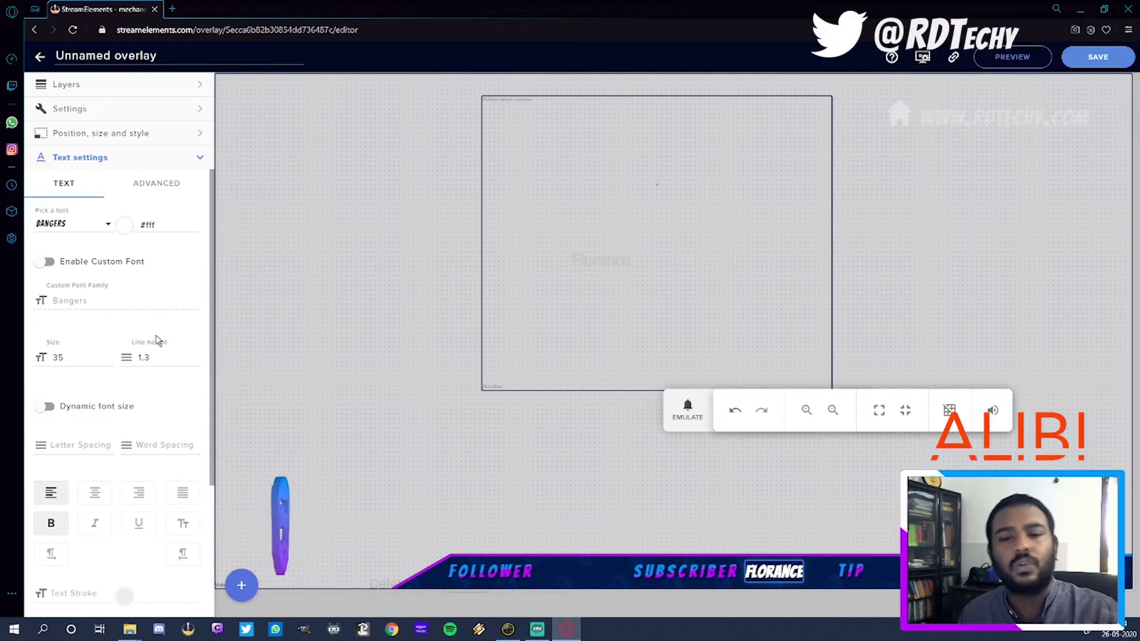
pyautogui.scroll(-3, 122, 401)
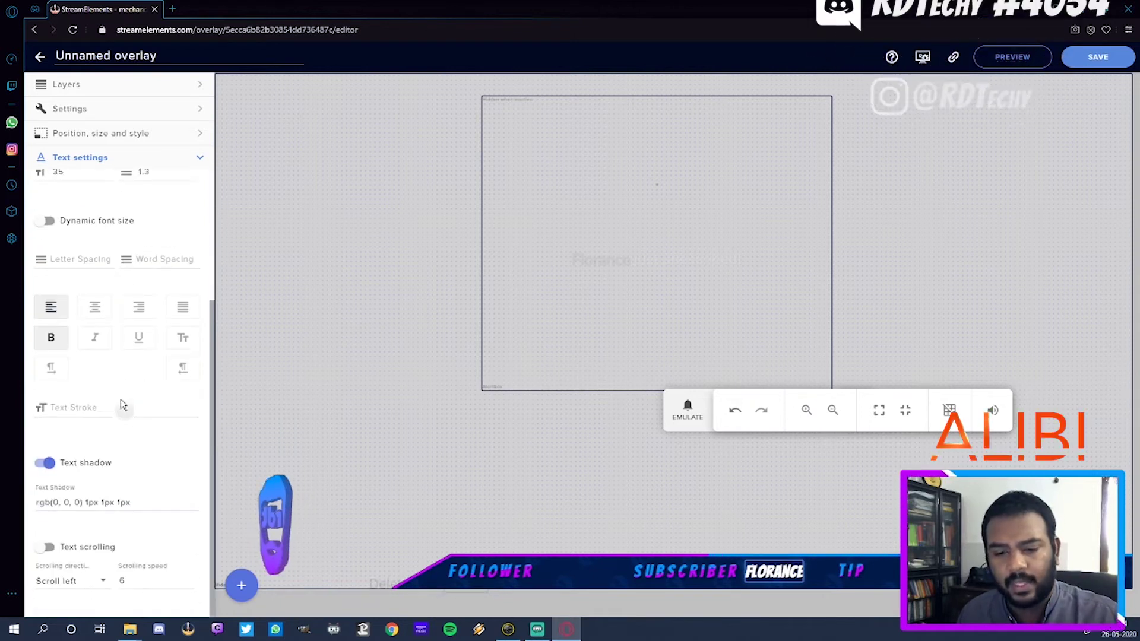
pyautogui.click(45, 547)
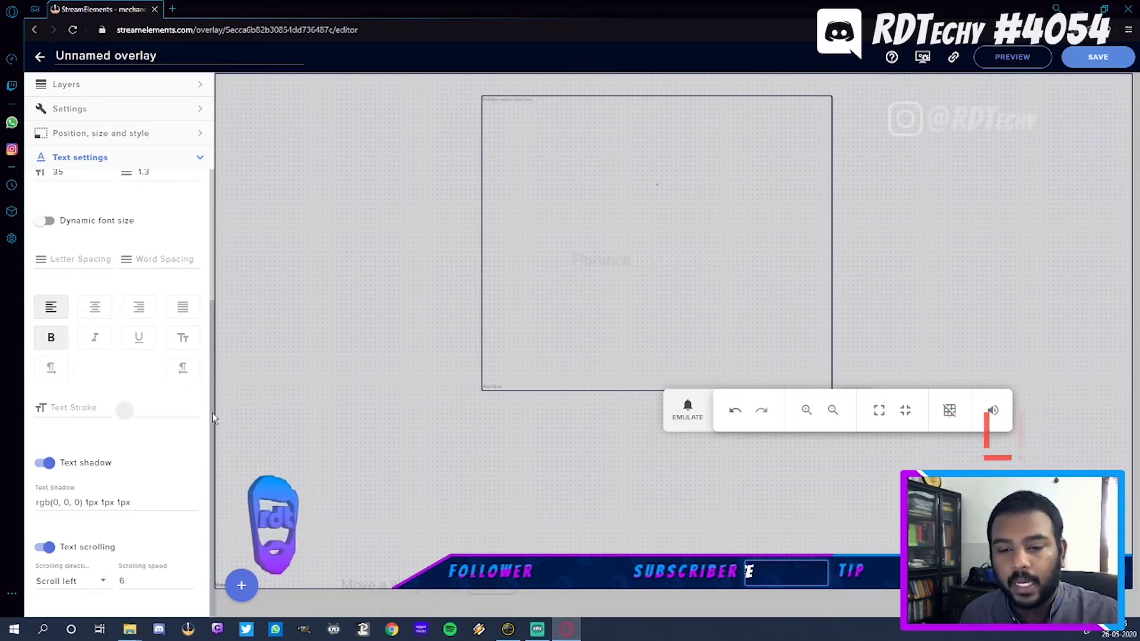
# Try the underline and capitalization text styles on the subscriber label.
pyautogui.scroll(1, 211, 418)
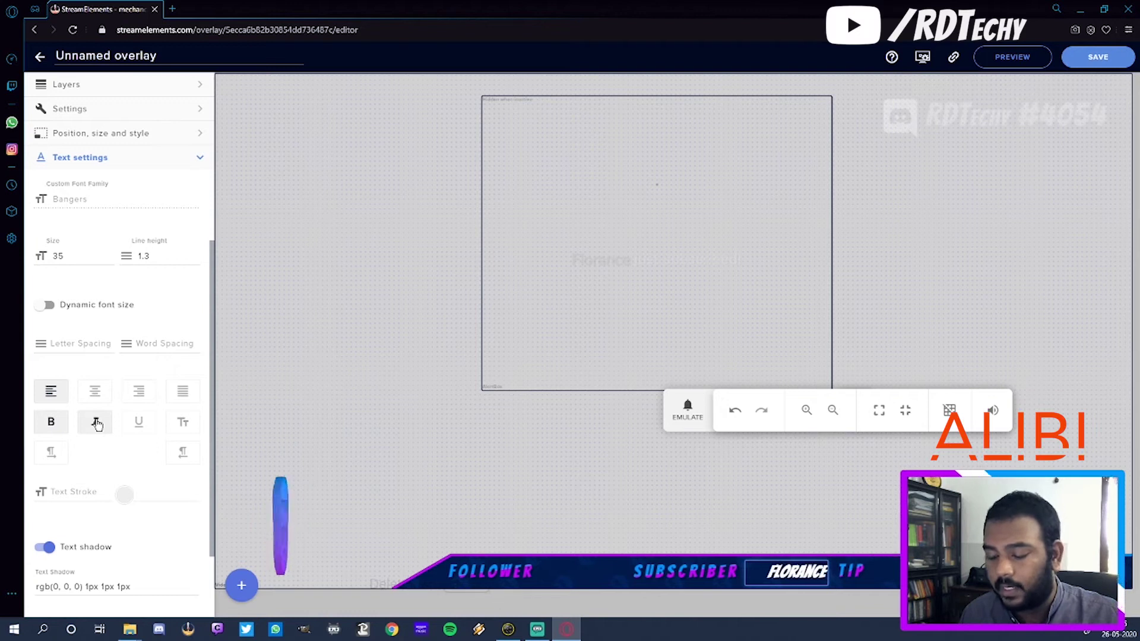
pyautogui.click(139, 426)
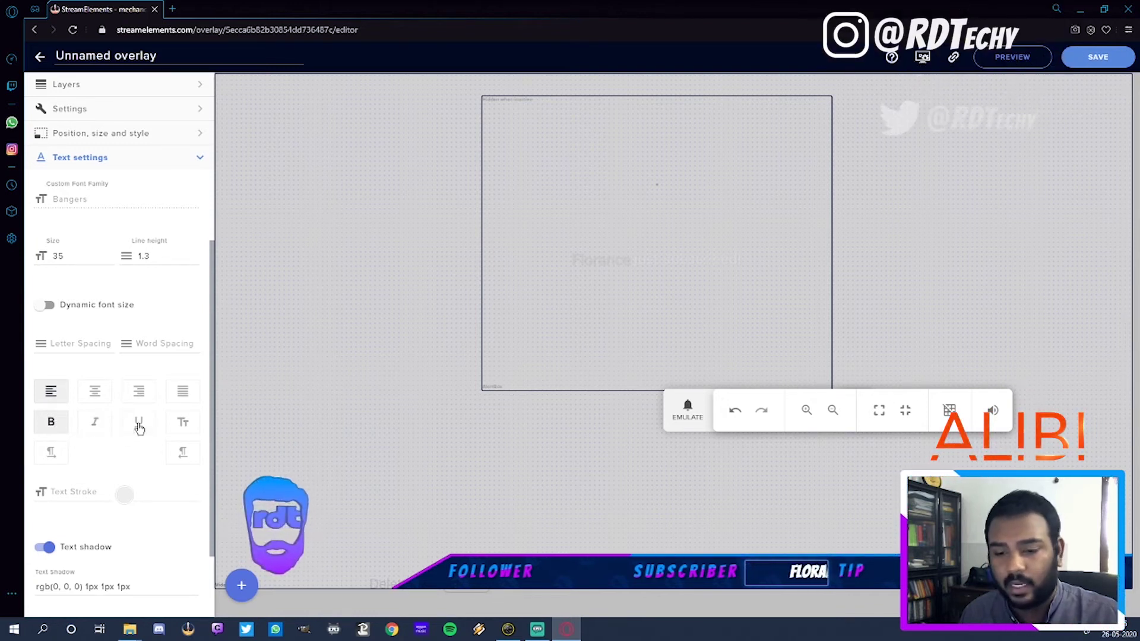
pyautogui.click(177, 430)
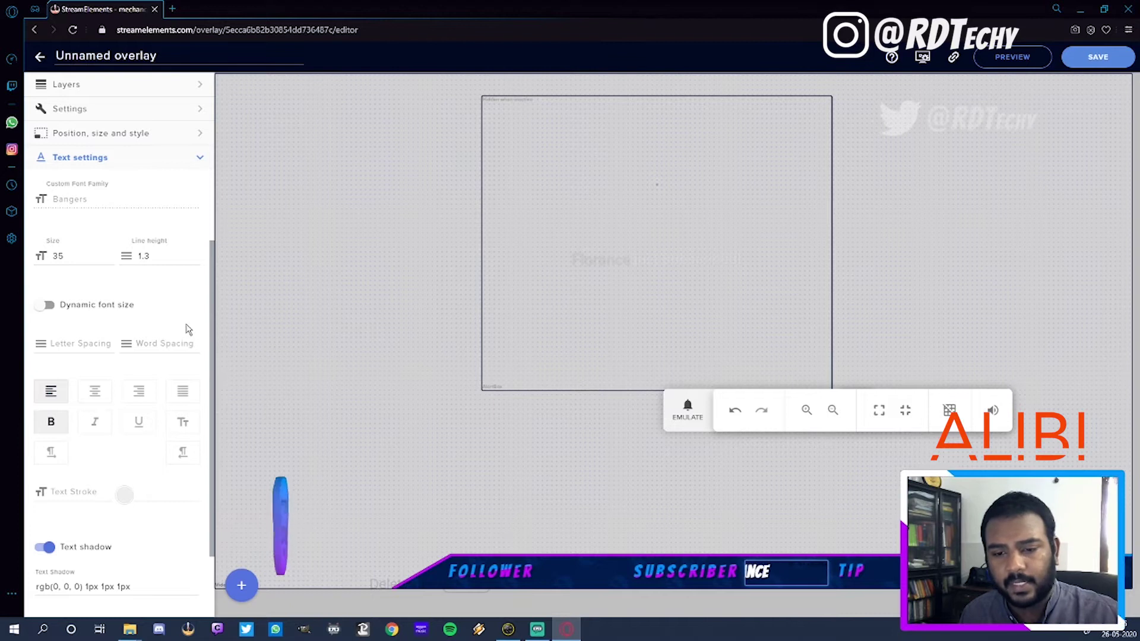
# Set the subscriber label's text colour to purple, rgb(211, 0, 253), and select that colour value.
pyautogui.scroll(2, 164, 321)
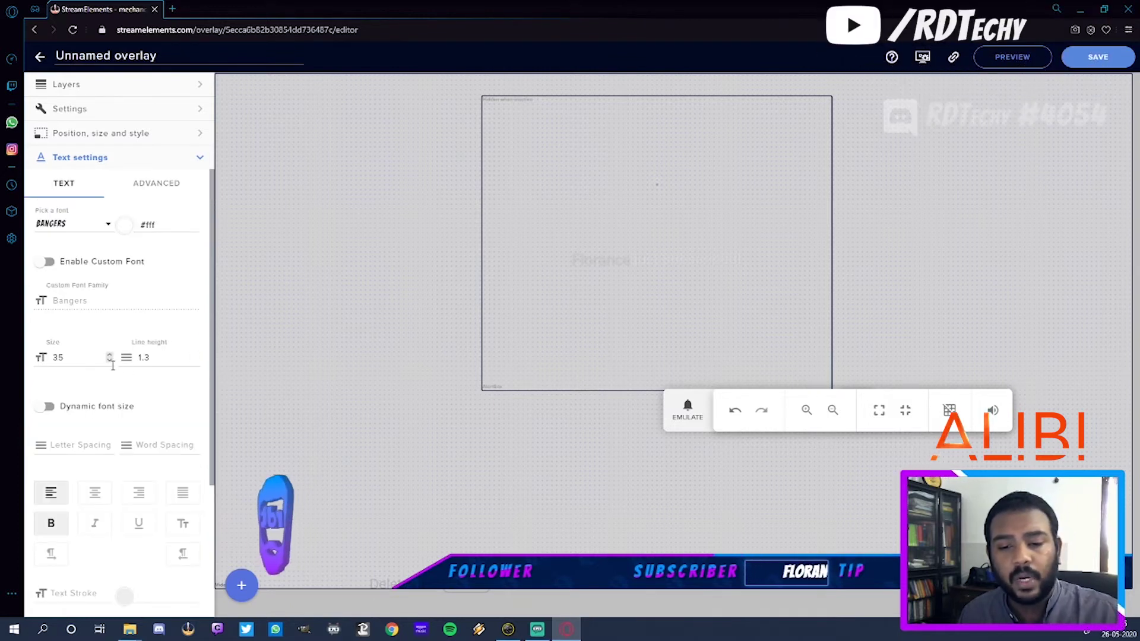
pyautogui.click(127, 228)
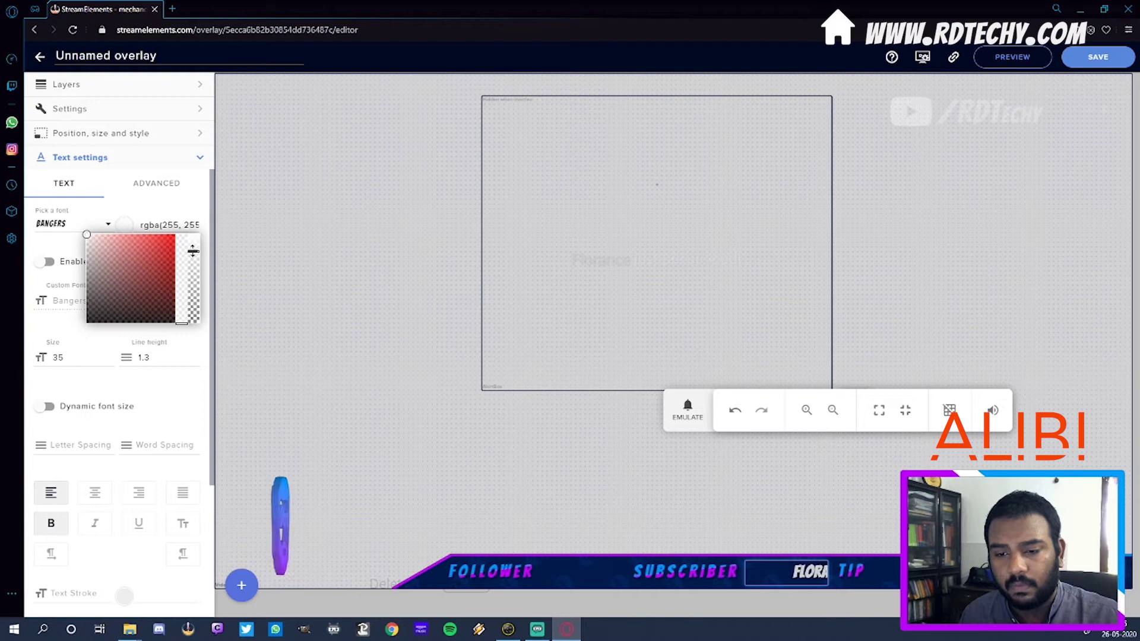
pyautogui.moveTo(182, 244)
pyautogui.mouseDown()
pyautogui.moveTo(184, 276)
pyautogui.moveTo(182, 251)
pyautogui.mouseUp()
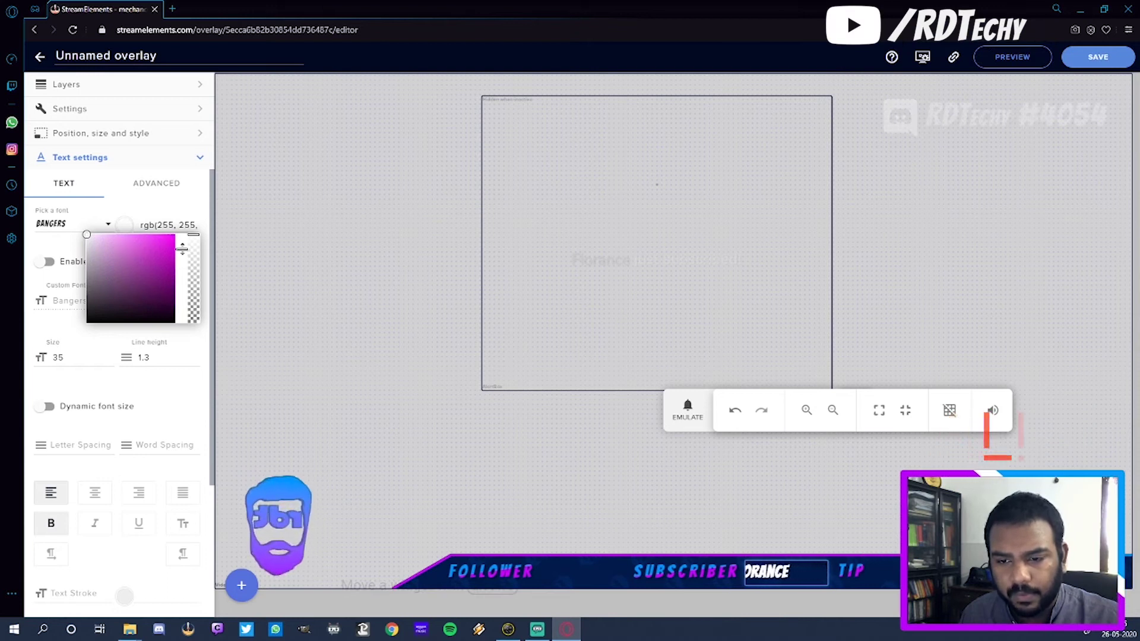
pyautogui.moveTo(170, 247)
pyautogui.mouseDown()
pyautogui.moveTo(178, 237)
pyautogui.moveTo(182, 252)
pyautogui.mouseUp()
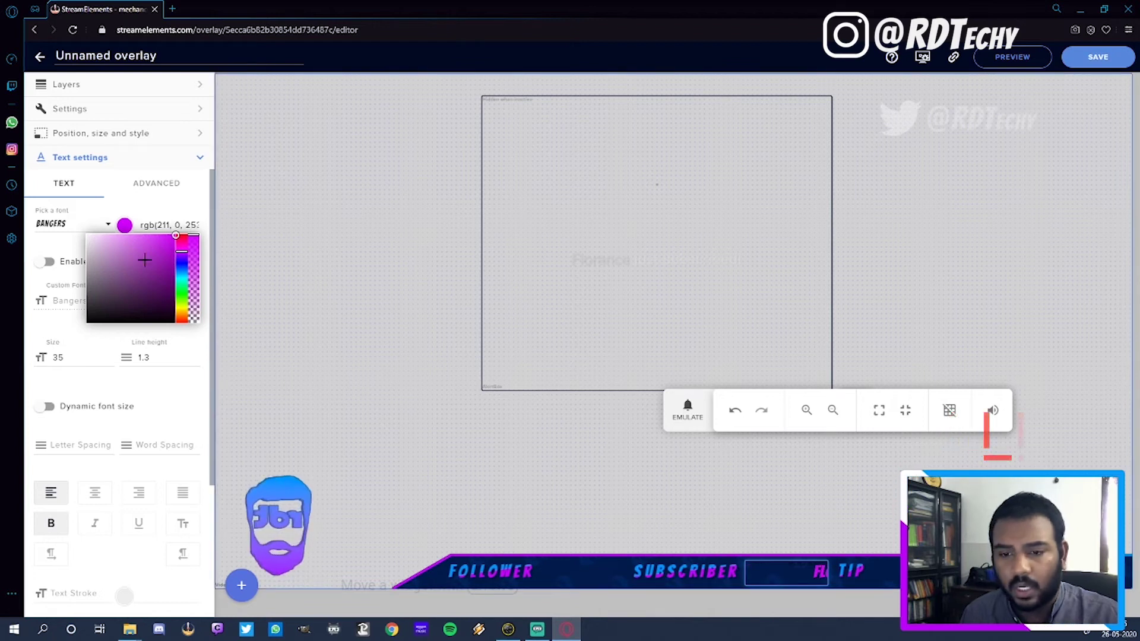
pyautogui.click(181, 187)
pyautogui.click(89, 189)
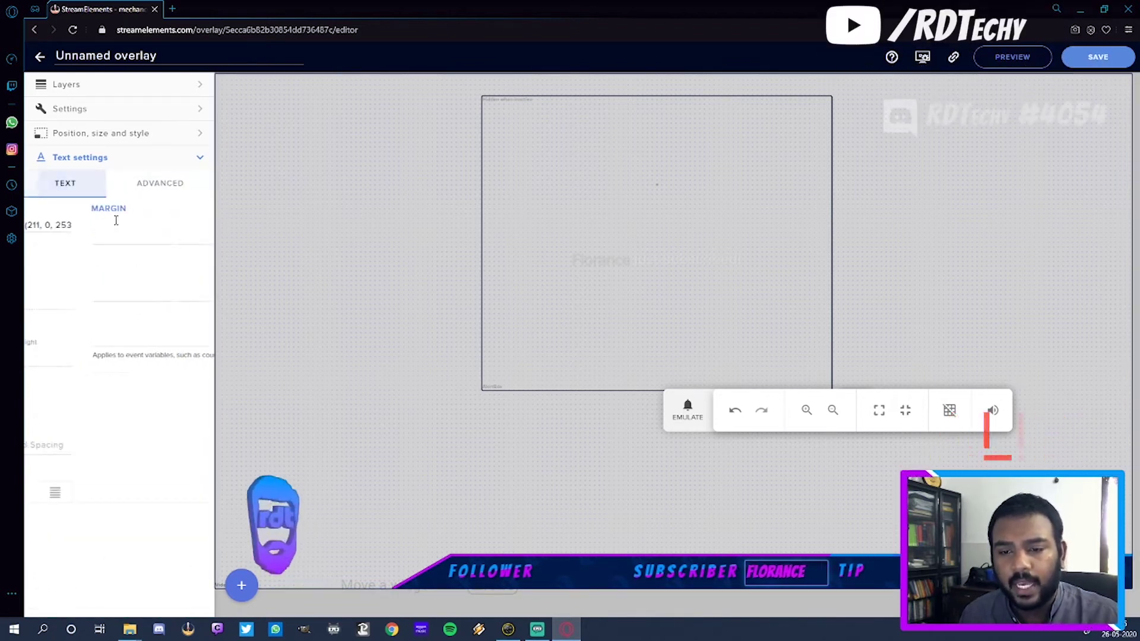
pyautogui.tripleClick(155, 225)
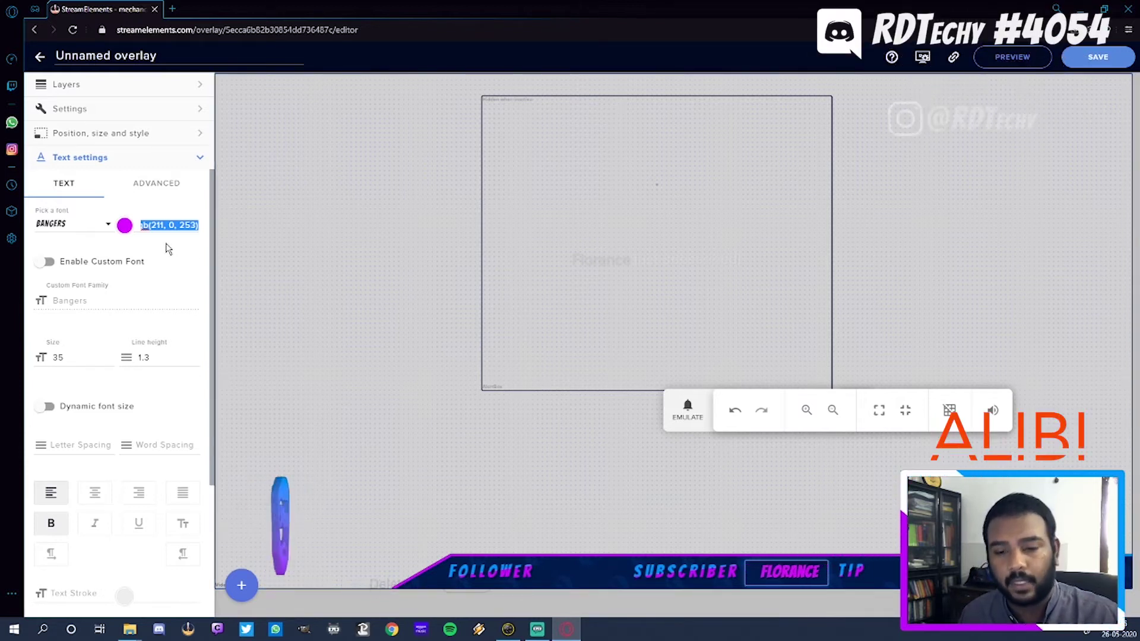
# Add another event label and style it in Bangers at size 33 with the purple text colour rgb(211, 0, 253).
pyautogui.click(188, 88)
pyautogui.click(241, 585)
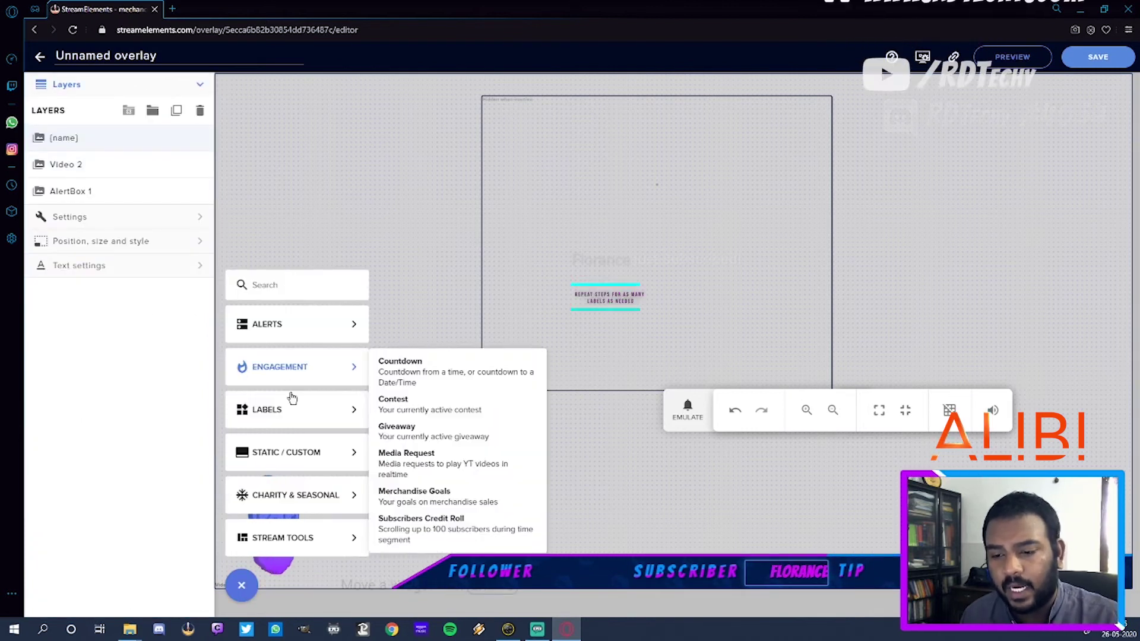
pyautogui.moveTo(294, 410)
pyautogui.moveTo(394, 437)
pyautogui.moveTo(503, 446)
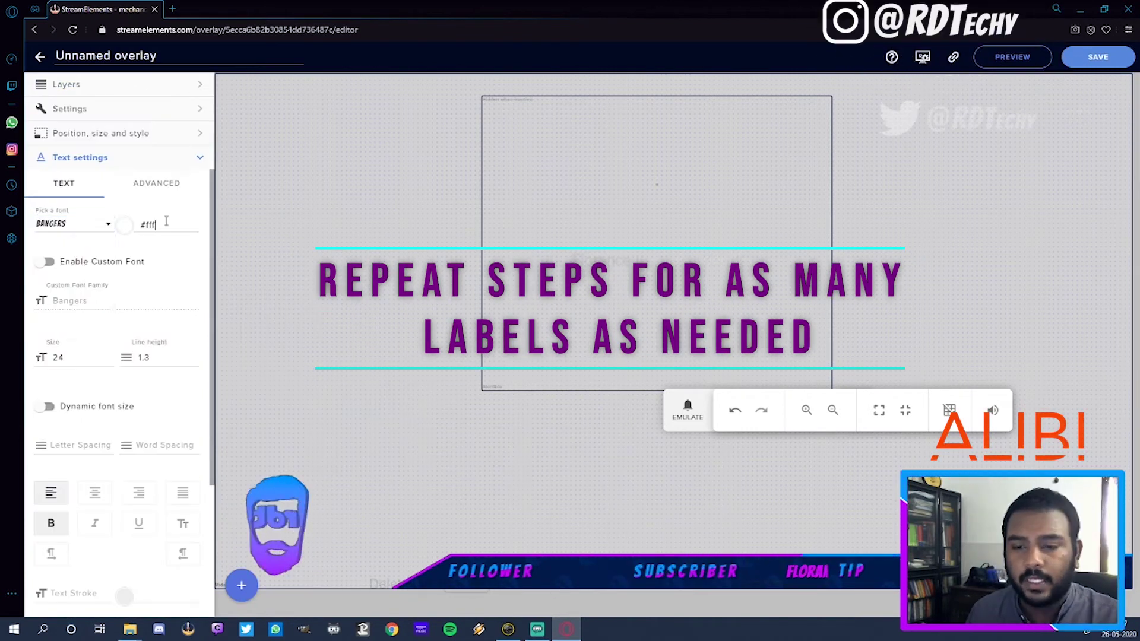
pyautogui.click(156, 207)
pyautogui.click(75, 355)
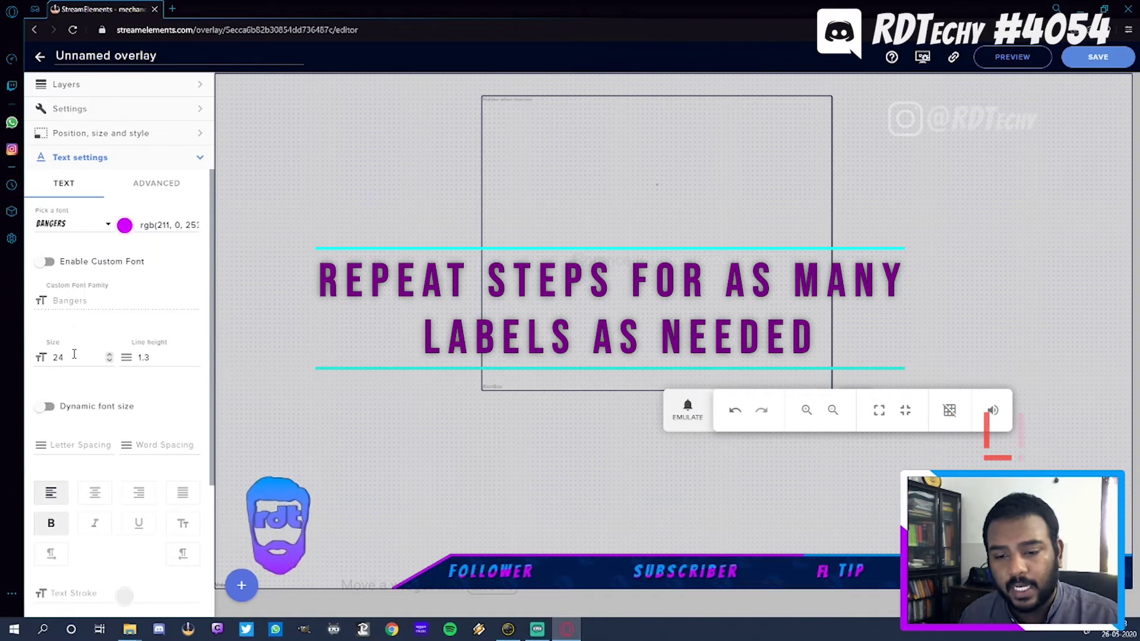
pyautogui.click(79, 238)
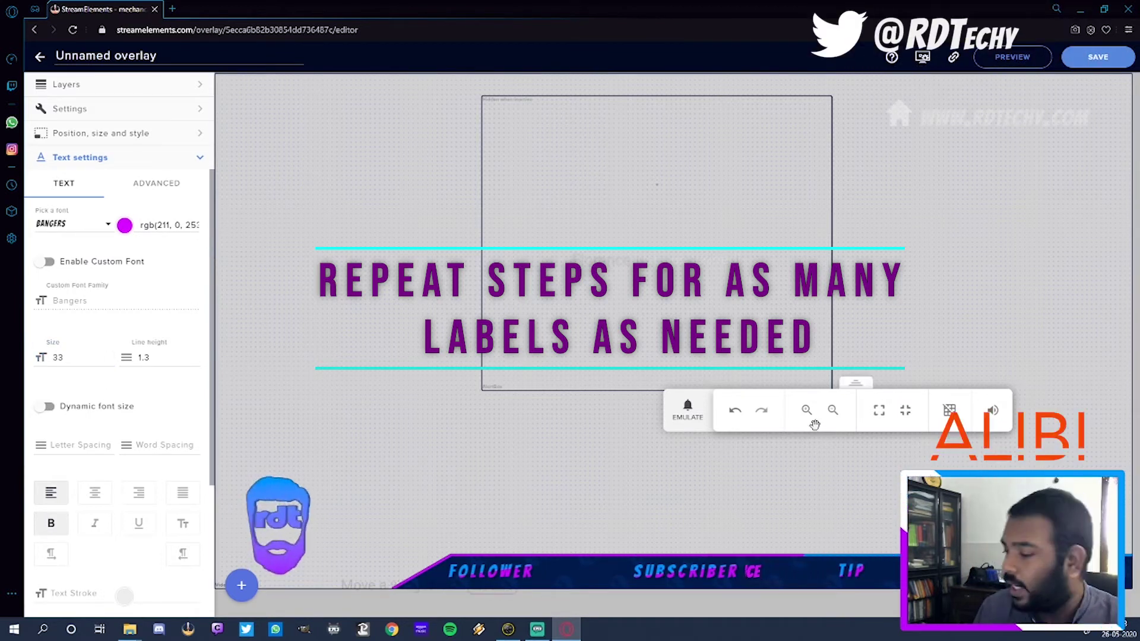
# Enable text scrolling on the new purple label with the direction Scroll down and a scrolling speed of 2.
pyautogui.scroll(-3, 54, 537)
pyautogui.click(48, 547)
pyautogui.click(94, 582)
pyautogui.click(60, 507)
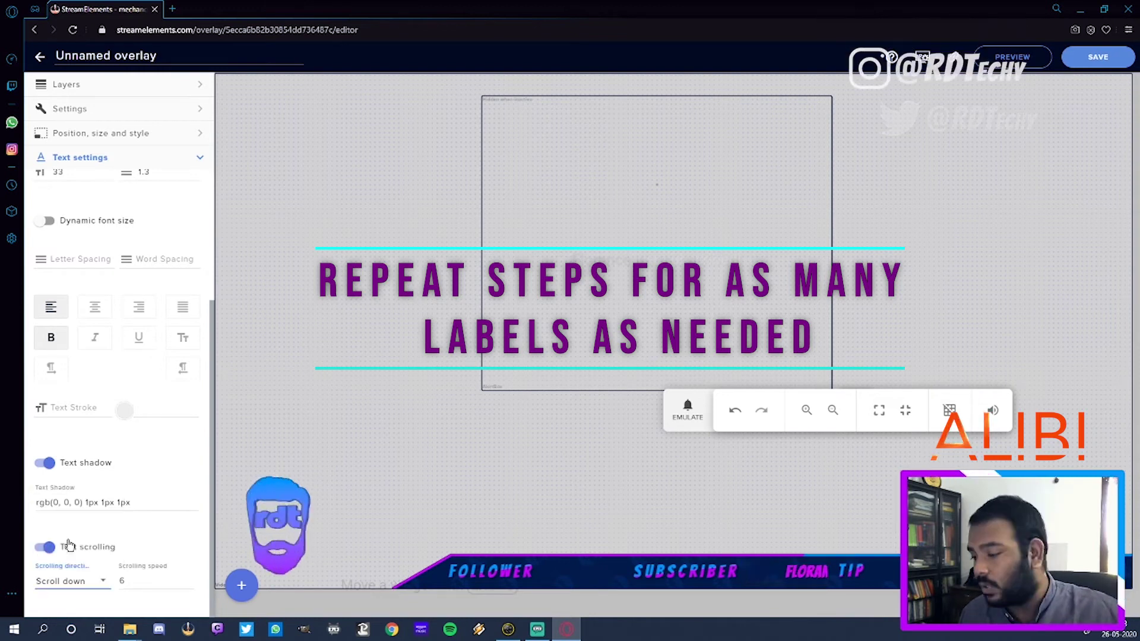
pyautogui.doubleClick(125, 581)
pyautogui.write('2')
# Add a latest follower label that shows only {name} and place it beside the FOLLOWER heading in the bottom bar.
pyautogui.click(242, 585)
pyautogui.click(589, 428)
pyautogui.moveTo(136, 151); pyautogui.dragTo(48, 152)
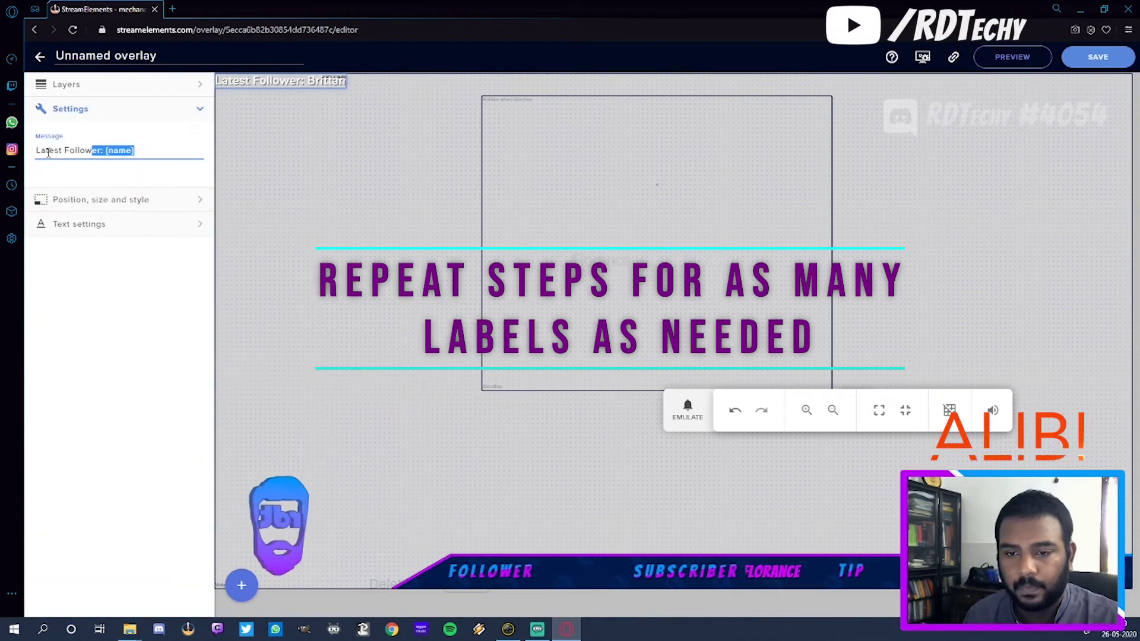
pyautogui.press('BackSpace')
pyautogui.moveTo(279, 81); pyautogui.dragTo(563, 571)
# Style the follower label's text in the Bangers font, coloured blue, at size 35.
pyautogui.click(79, 224)
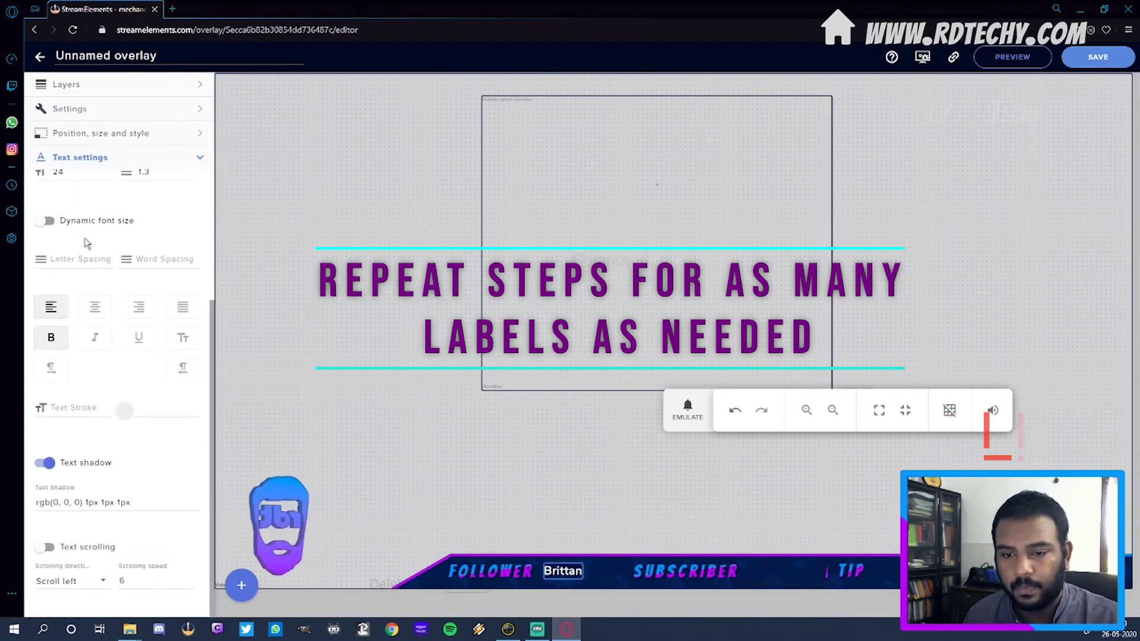
pyautogui.scroll(3, 78, 414)
pyautogui.click(71, 219)
pyautogui.click(65, 238)
pyautogui.click(124, 217)
pyautogui.click(175, 232)
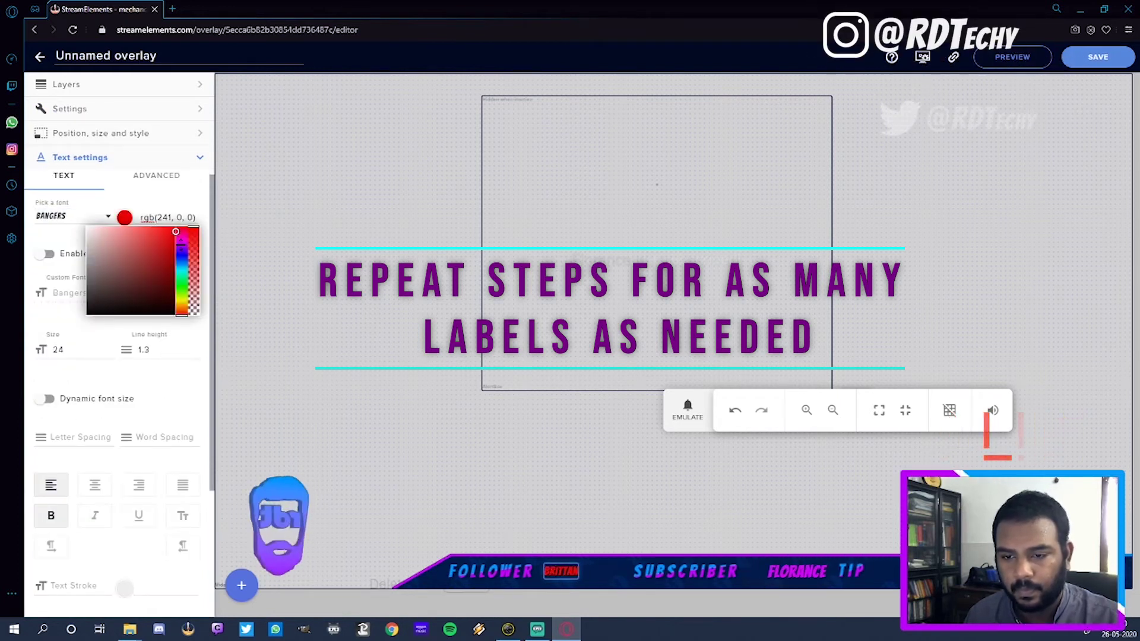
pyautogui.moveTo(182, 297); pyautogui.dragTo(186, 264)
pyautogui.doubleClick(58, 349)
pyautogui.write('35')
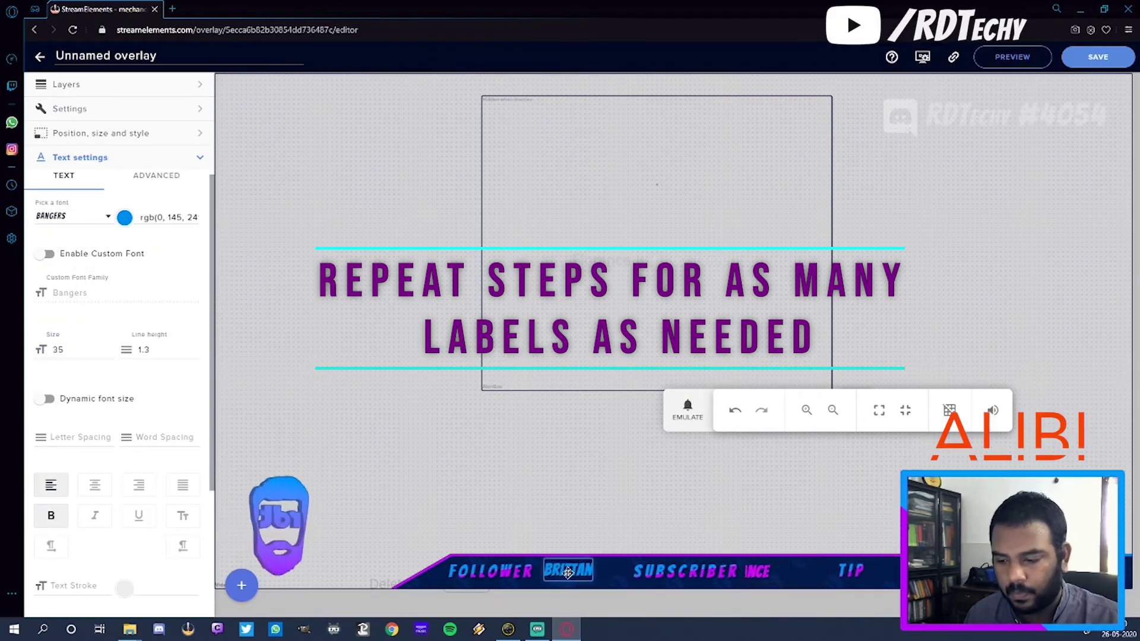
# Widen the follower label's box towards the SUBSCRIBER heading and enable text scrolling for it.
pyautogui.moveTo(592, 572); pyautogui.dragTo(612, 571)
pyautogui.scroll(-3, 87, 534)
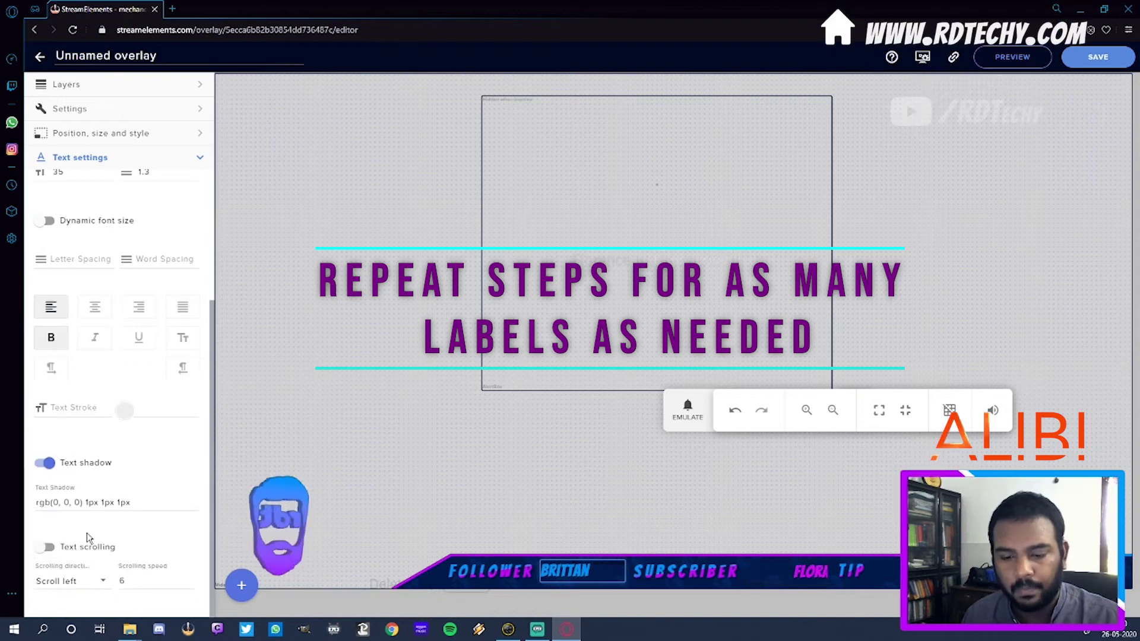
pyautogui.click(45, 547)
# Add a latest tipper label and shorten its text to {name} - {currency}{amount}.
pyautogui.click(242, 585)
pyautogui.moveTo(297, 409)
pyautogui.moveTo(418, 463)
pyautogui.moveTo(490, 459)
pyautogui.click(587, 464)
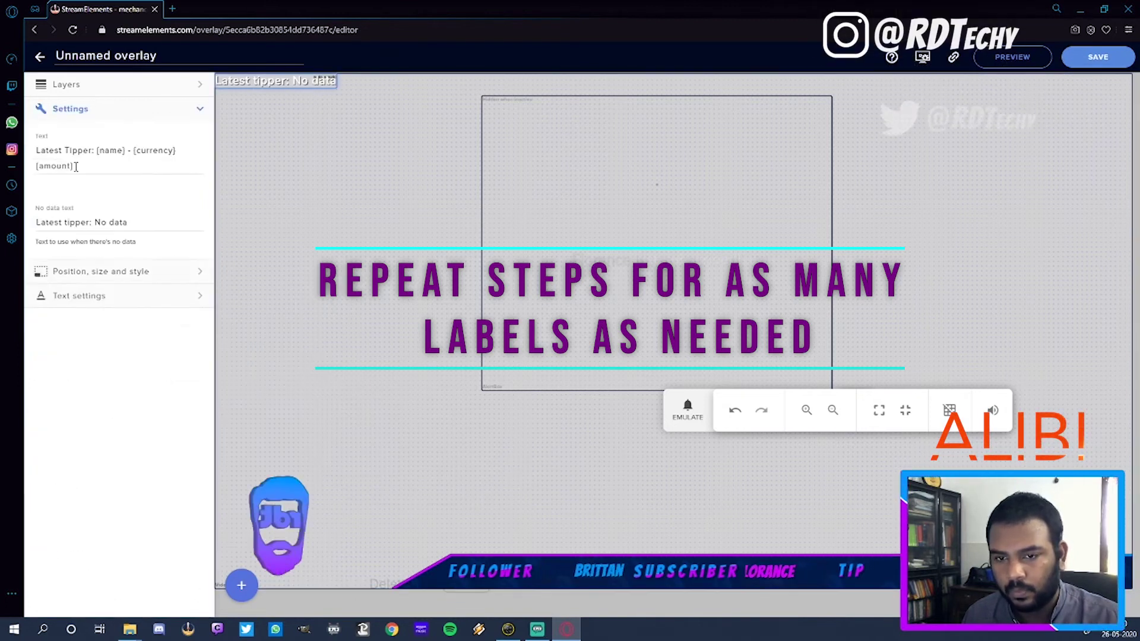
pyautogui.moveTo(94, 152); pyautogui.dragTo(36, 151)
pyautogui.press('BackSpace')
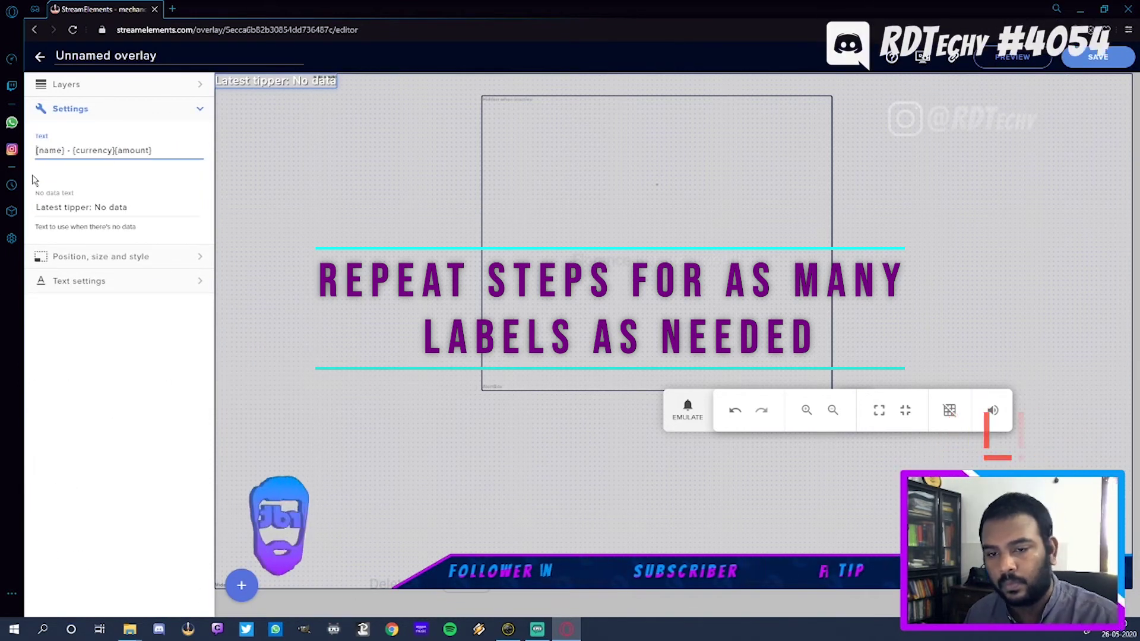
# Style the tipper label beside the TIP heading in blue Bangers at size 33 with text scrolling to the left.
pyautogui.click(180, 289)
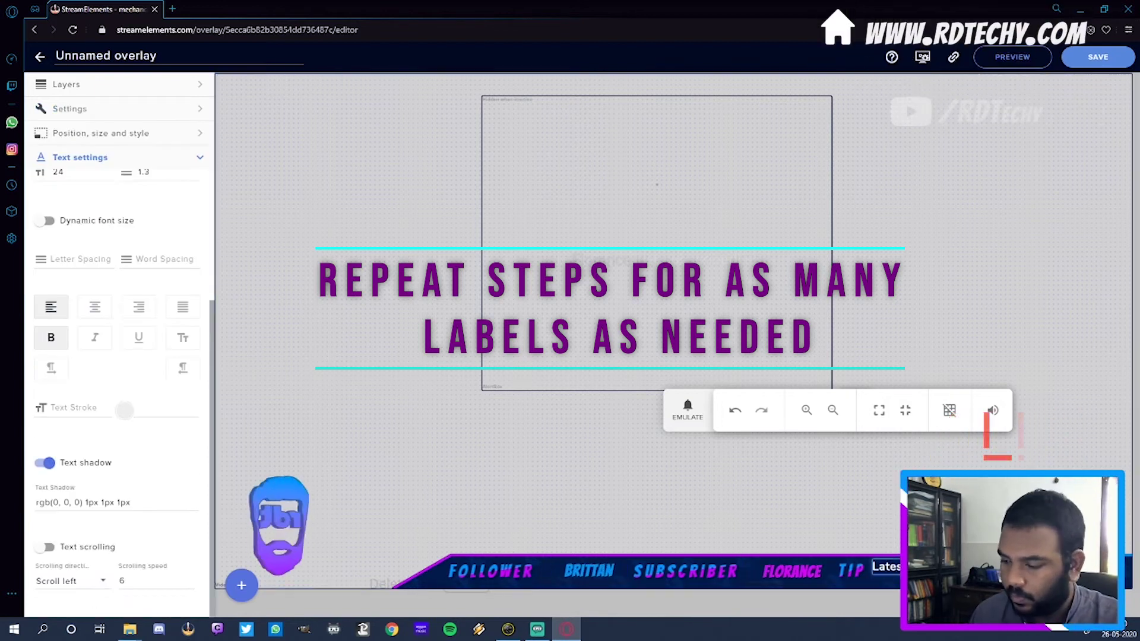
pyautogui.scroll(3, 119, 297)
pyautogui.click(169, 225)
pyautogui.click(181, 265)
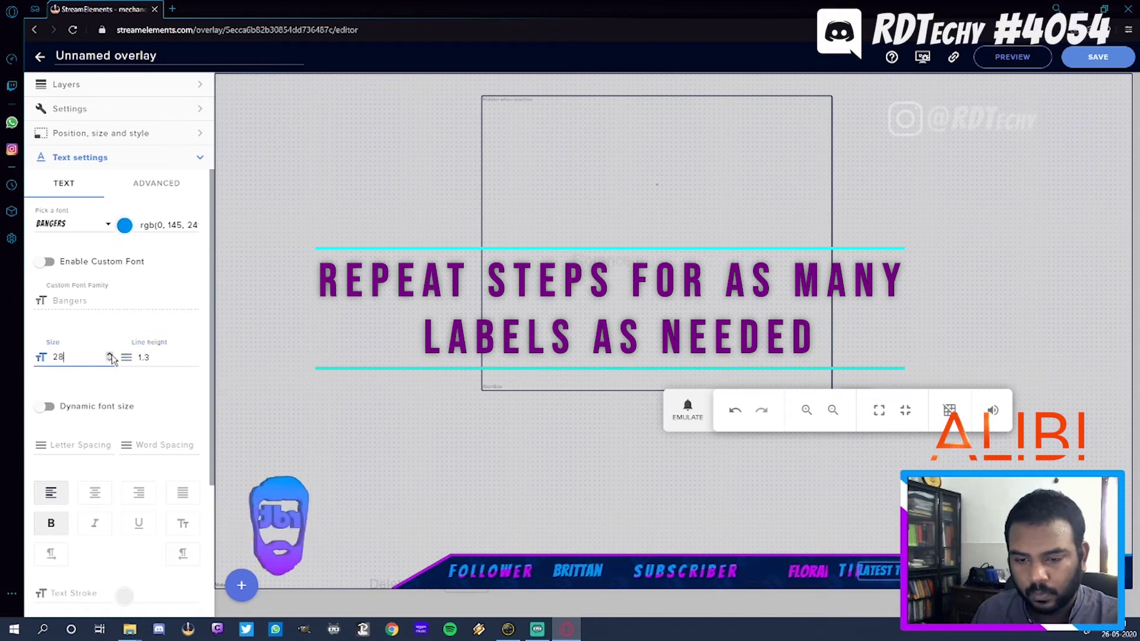
pyautogui.scroll(-3, 90, 356)
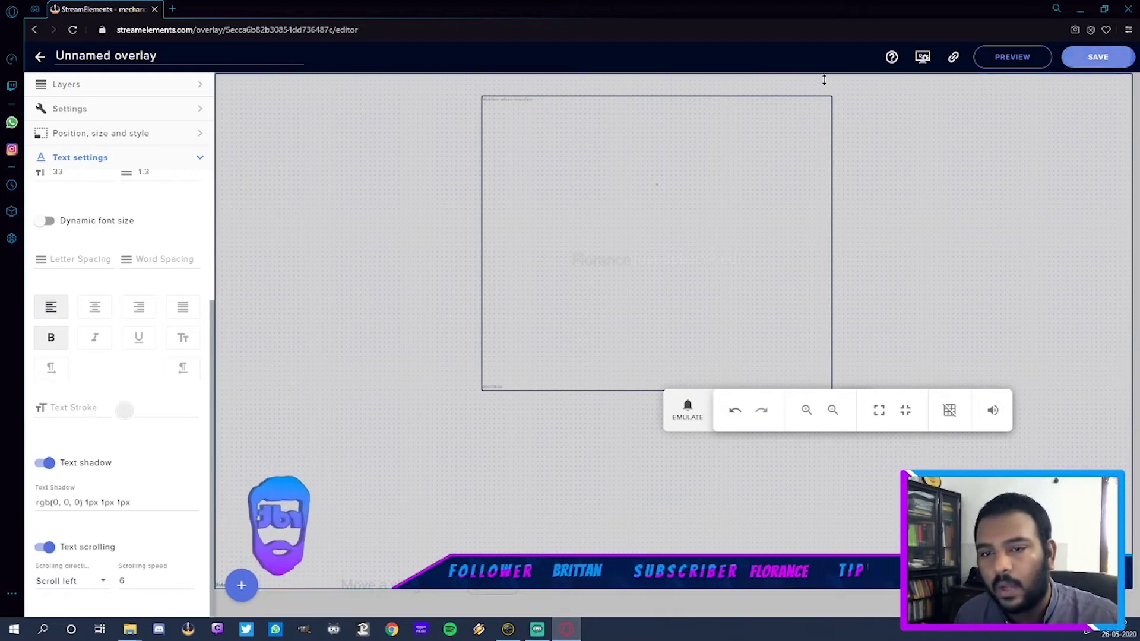
# Rename the overlay to "Tutorial overlay" and save it.
pyautogui.click(149, 55)
pyautogui.moveTo(111, 56); pyautogui.dragTo(56, 56)
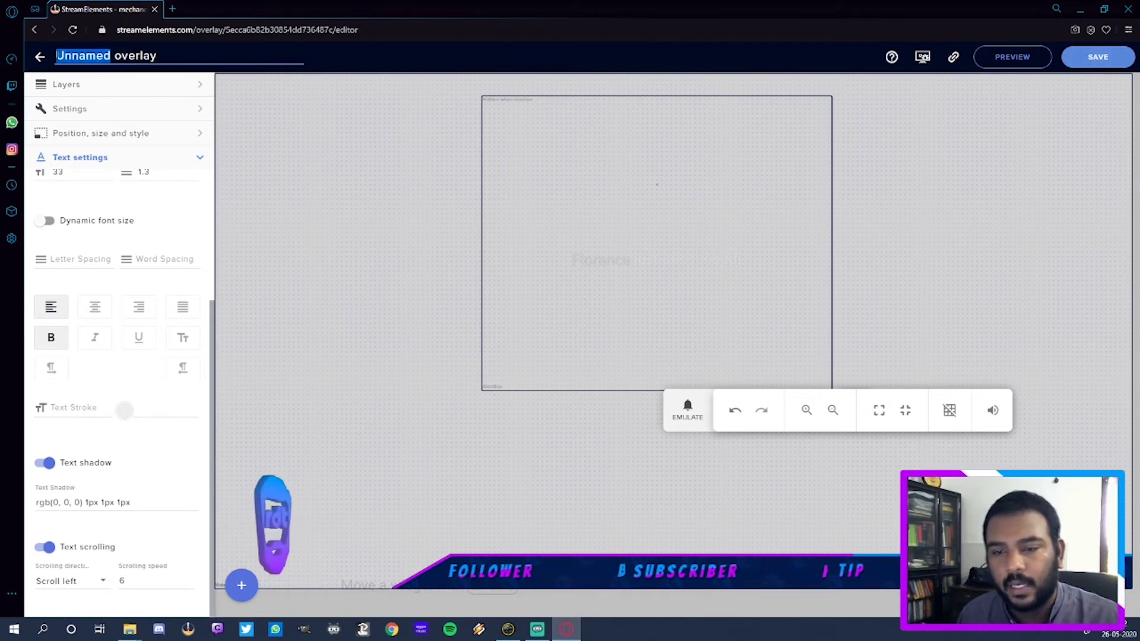
pyautogui.write('Tutorial')
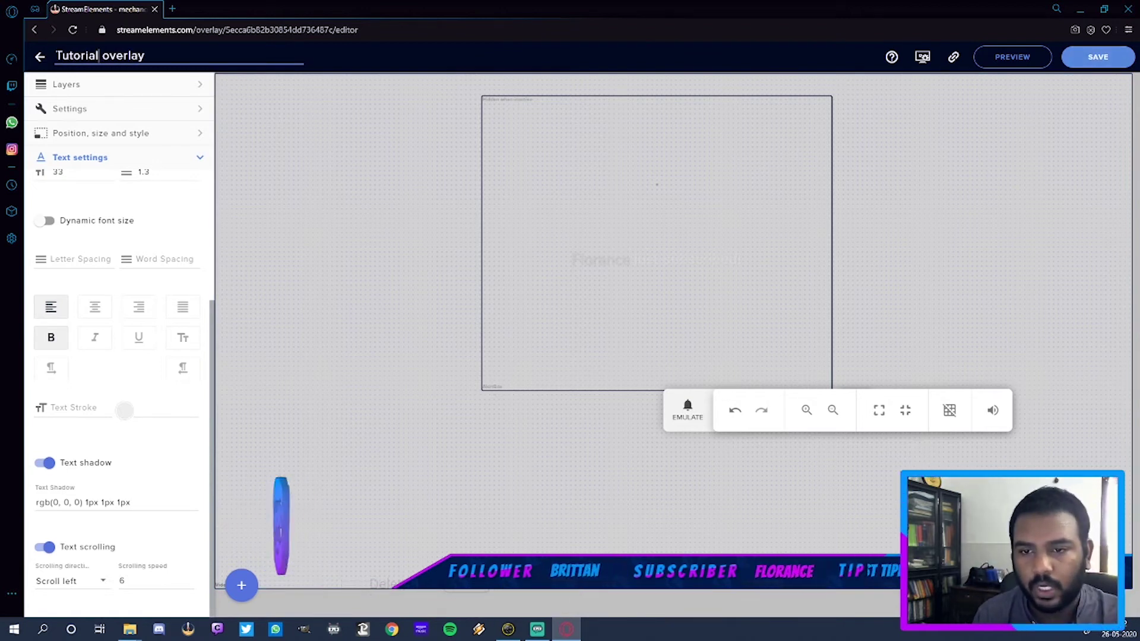
pyautogui.click(1081, 87)
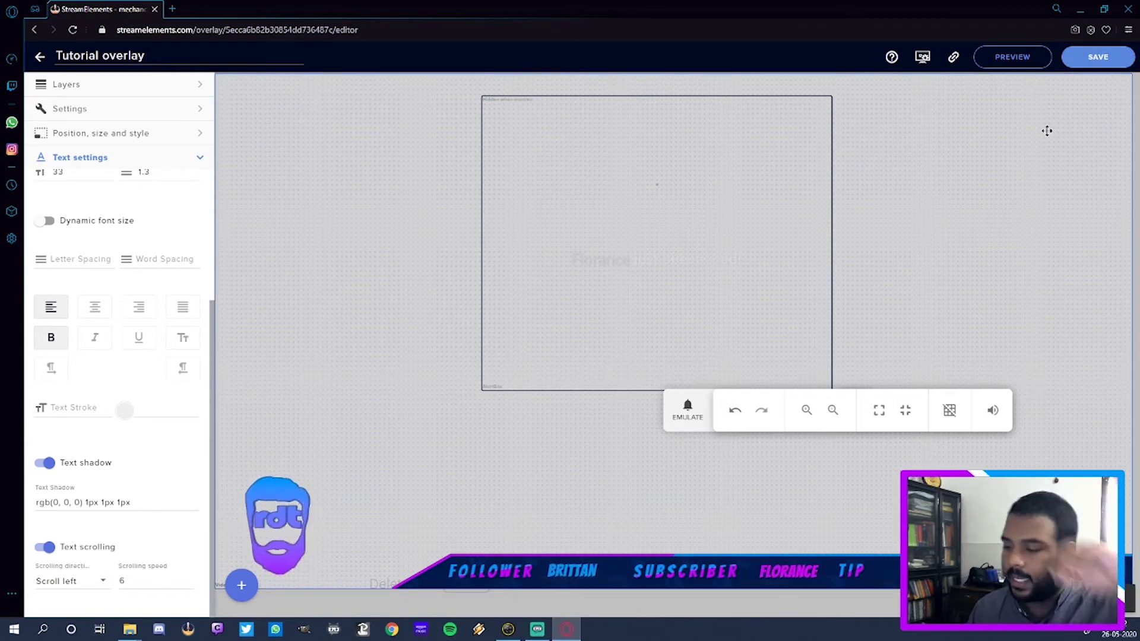
# Copy the overlay's URL and return to the list of personal overlays.
pyautogui.click(952, 59)
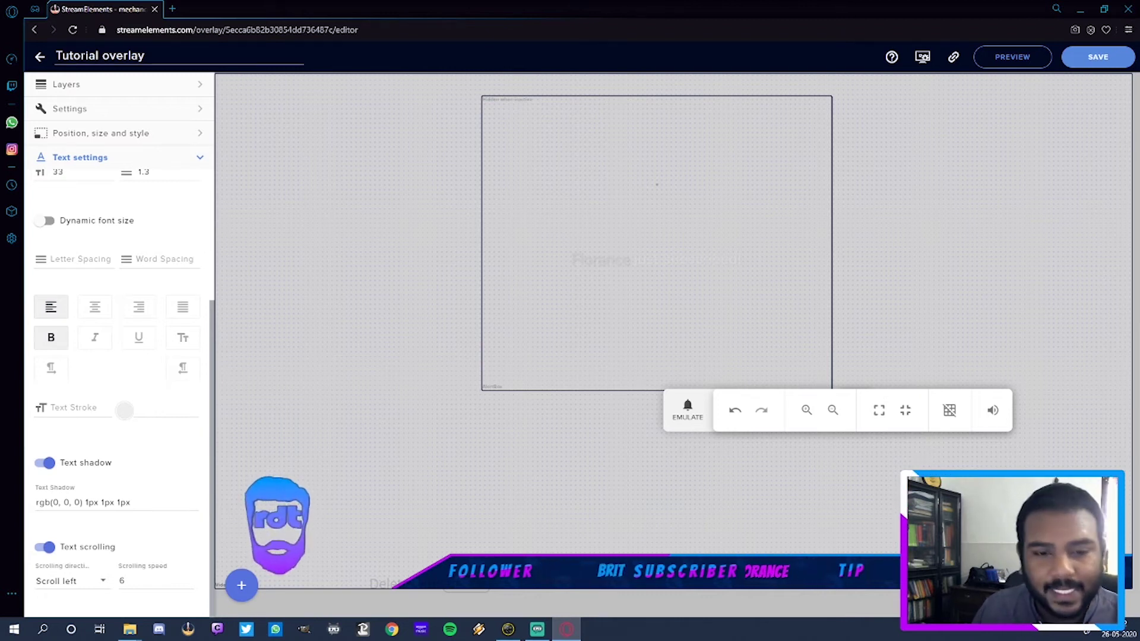
pyautogui.click(39, 56)
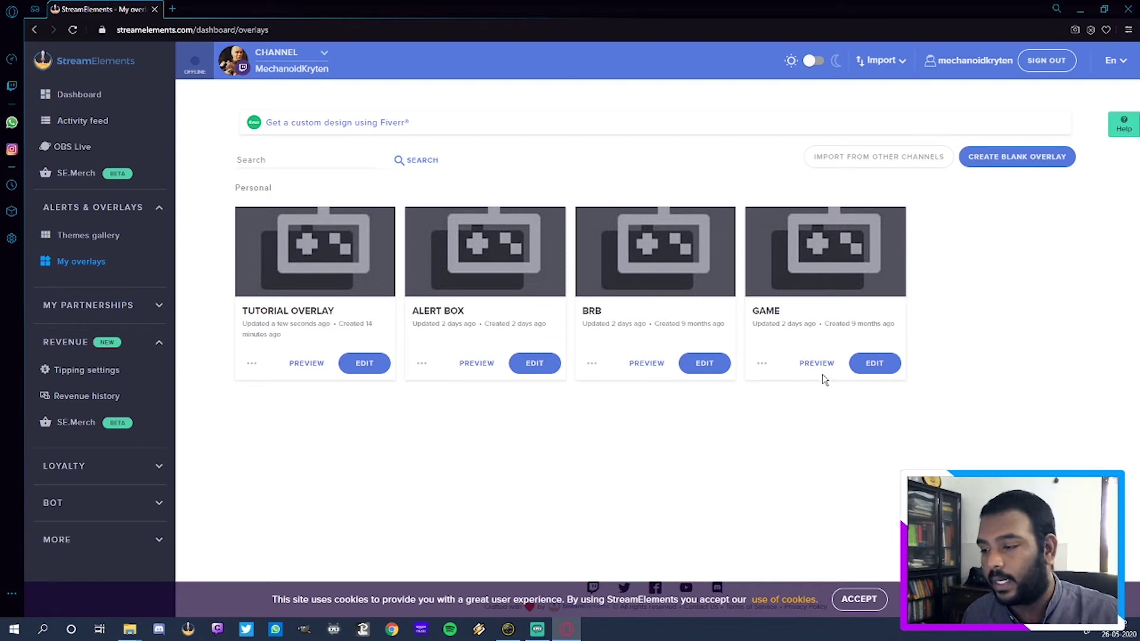
# Duplicate the Tutorial overlay to the Twitch channel.
pyautogui.click(761, 364)
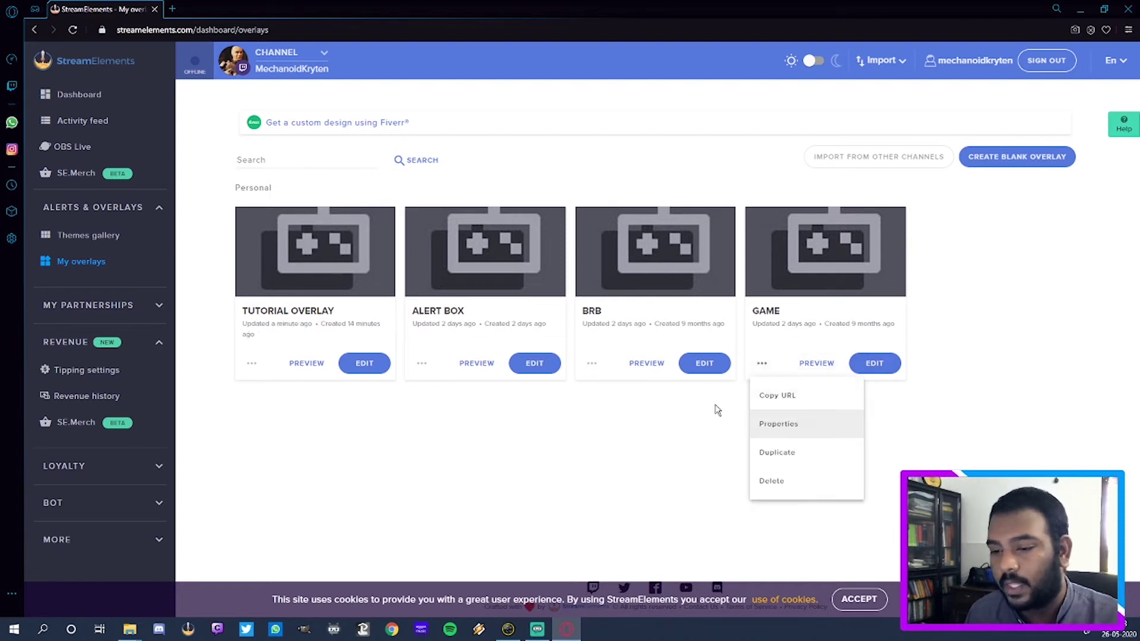
pyautogui.click(380, 393)
pyautogui.click(250, 364)
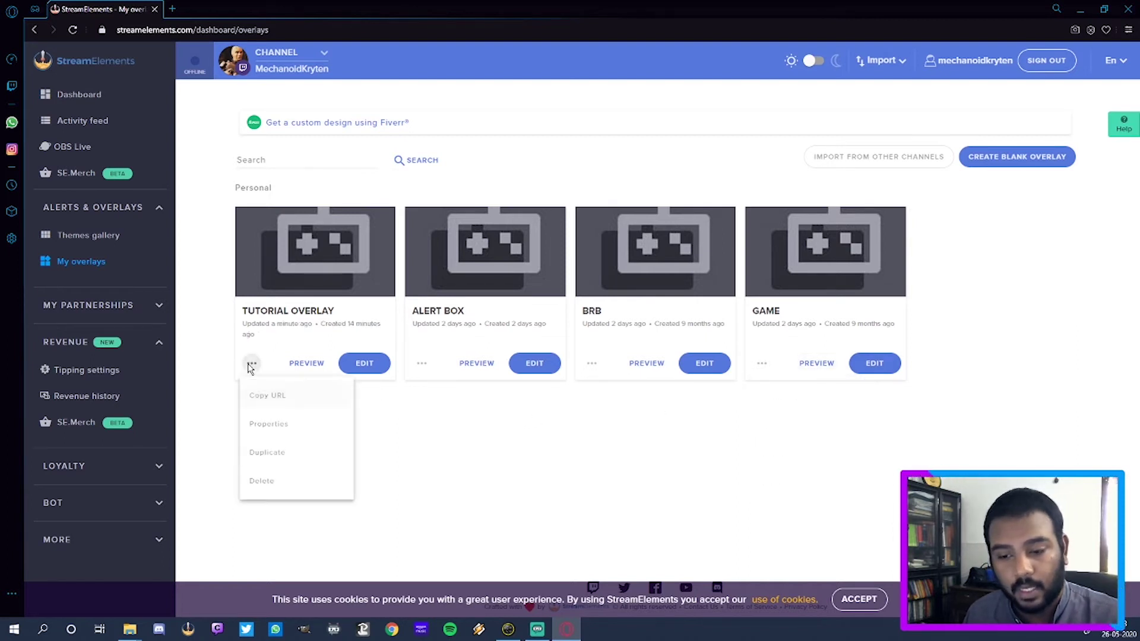
pyautogui.click(261, 451)
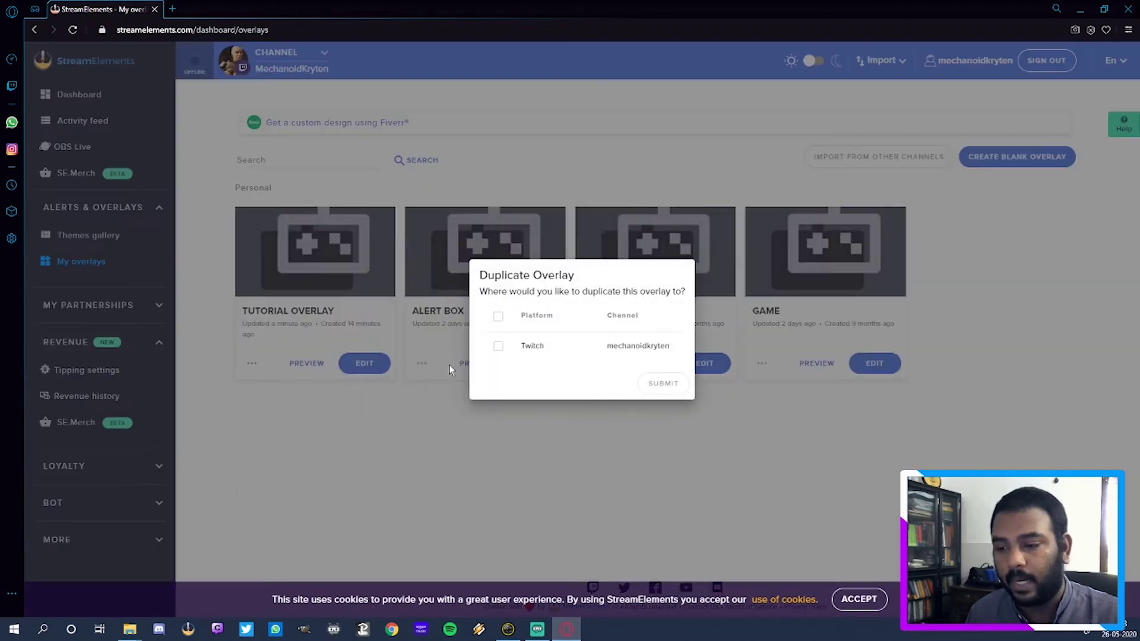
pyautogui.click(499, 349)
pyautogui.click(640, 385)
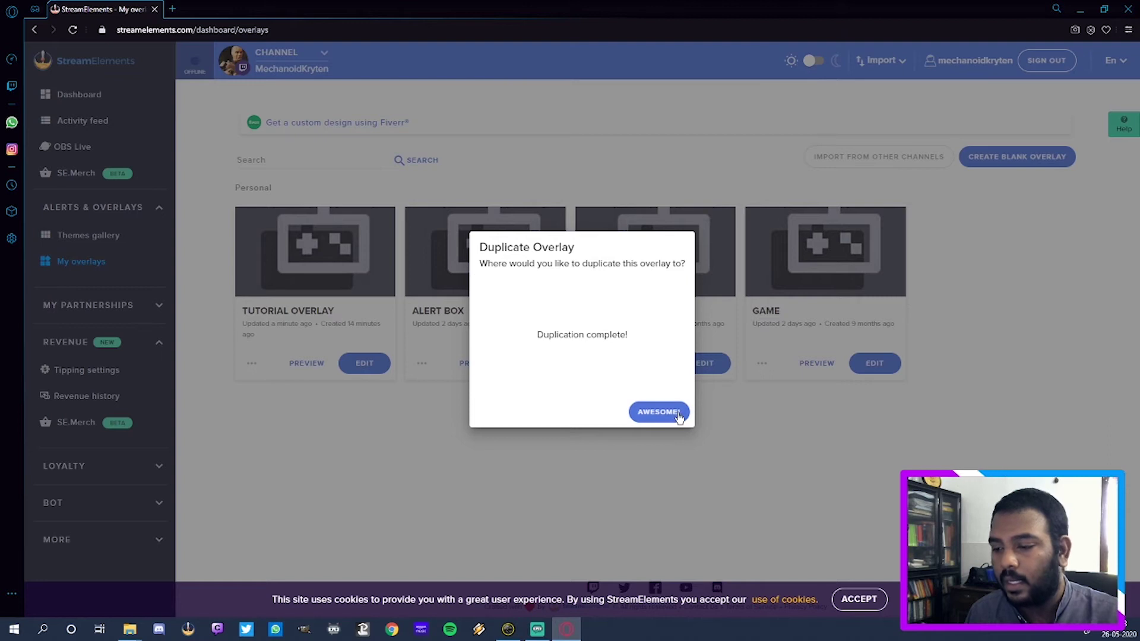
pyautogui.click(679, 414)
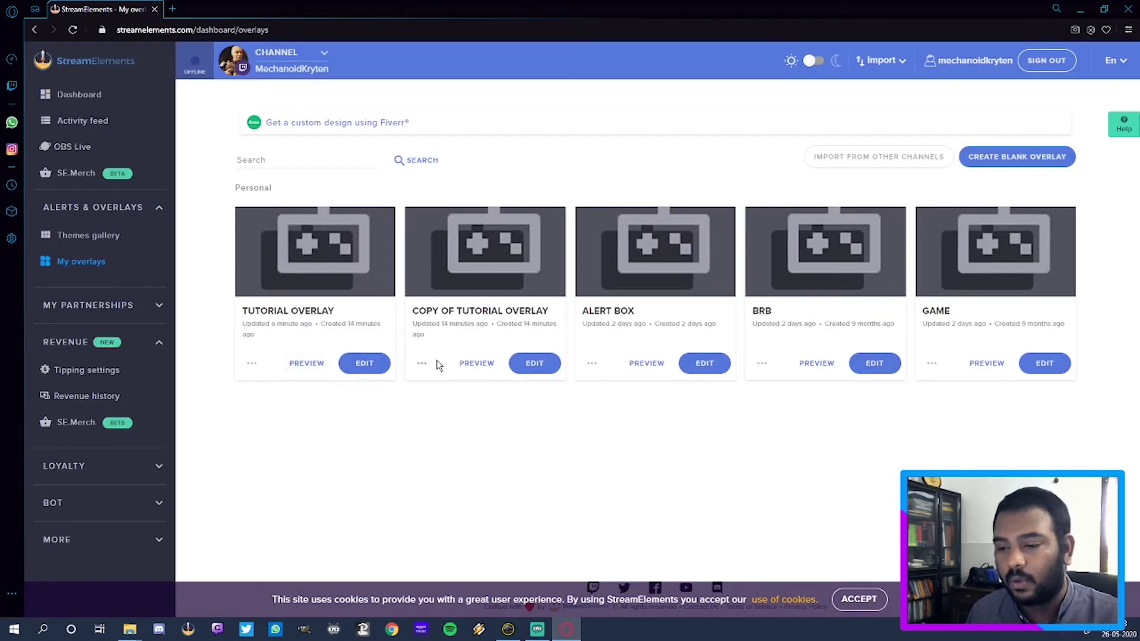
# Open the copy of the Tutorial overlay for editing and rename it "BRB Tutorial overlay".
pyautogui.click(534, 373)
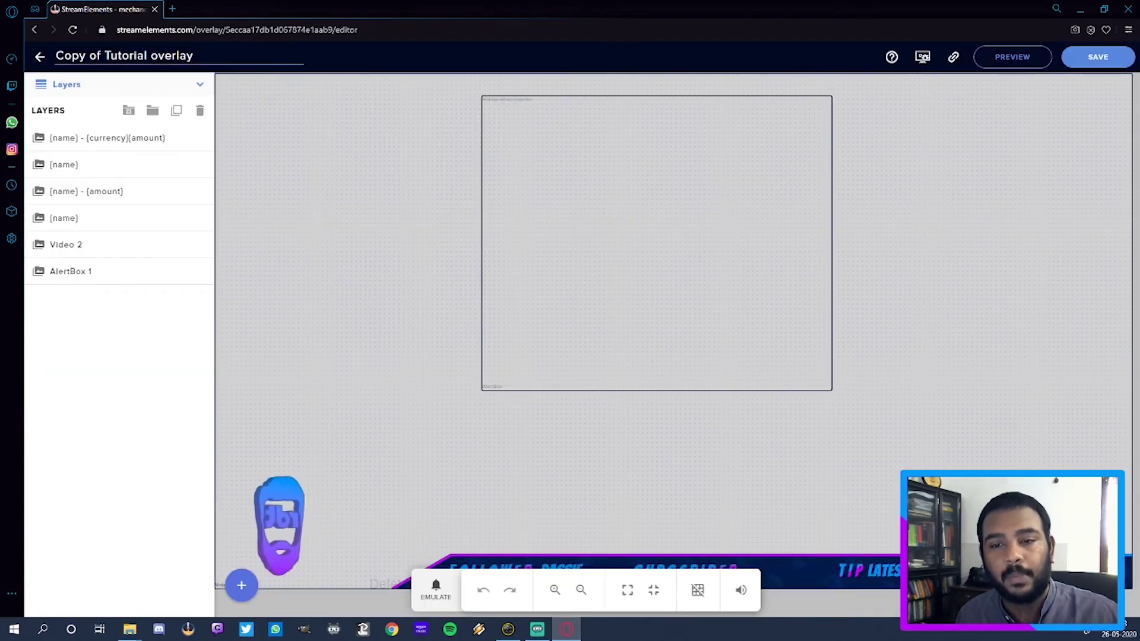
pyautogui.moveTo(102, 55); pyautogui.dragTo(46, 56)
pyautogui.write('BRB')
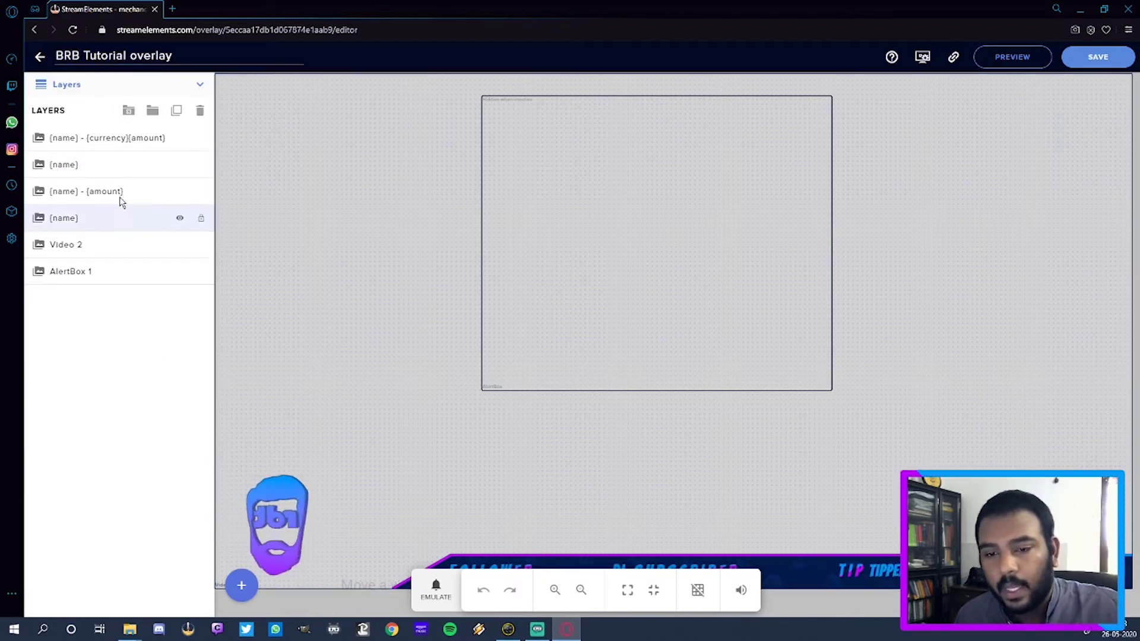
# Move the AlertBox 1 layer to the top of the layer stack.
pyautogui.moveTo(106, 272); pyautogui.dragTo(119, 137)
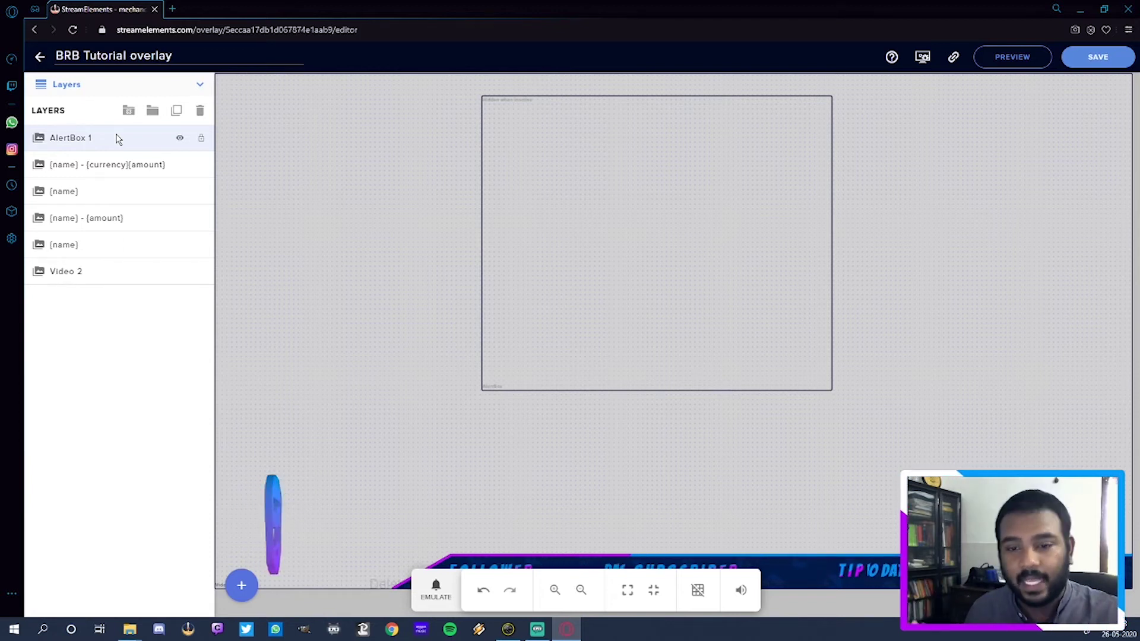
# Lock every layer in the overlay, from AlertBox 1 down to Video 2.
pyautogui.click(202, 140)
pyautogui.click(201, 165)
pyautogui.click(201, 191)
pyautogui.click(200, 219)
pyautogui.click(200, 245)
pyautogui.click(200, 272)
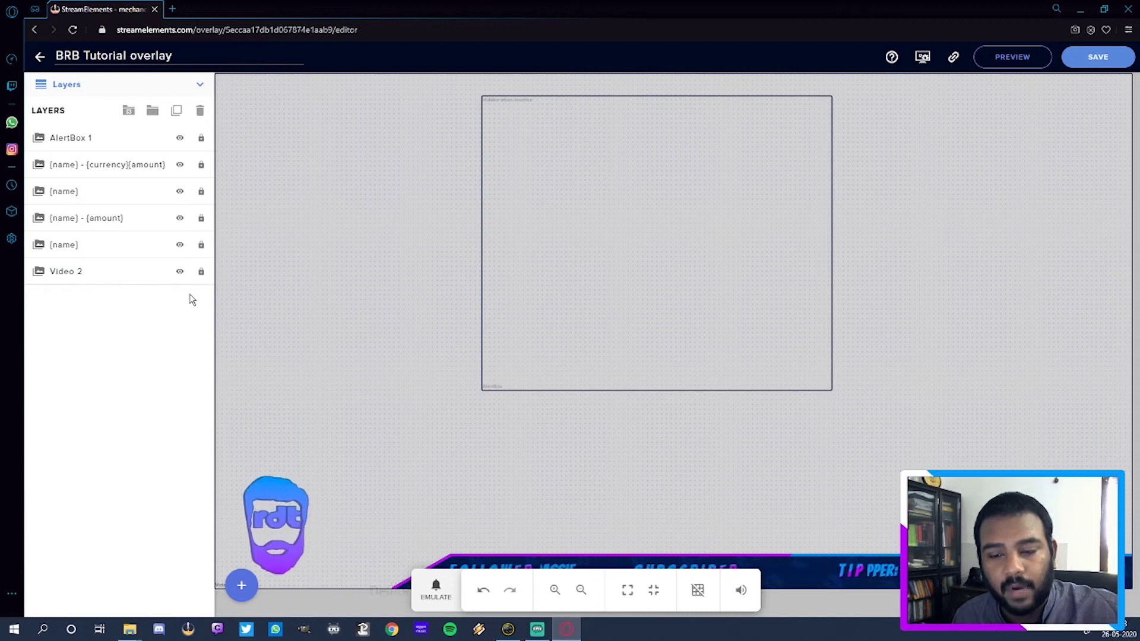
# Unlock all the layers of the overlay again.
pyautogui.click(200, 164)
pyautogui.click(201, 138)
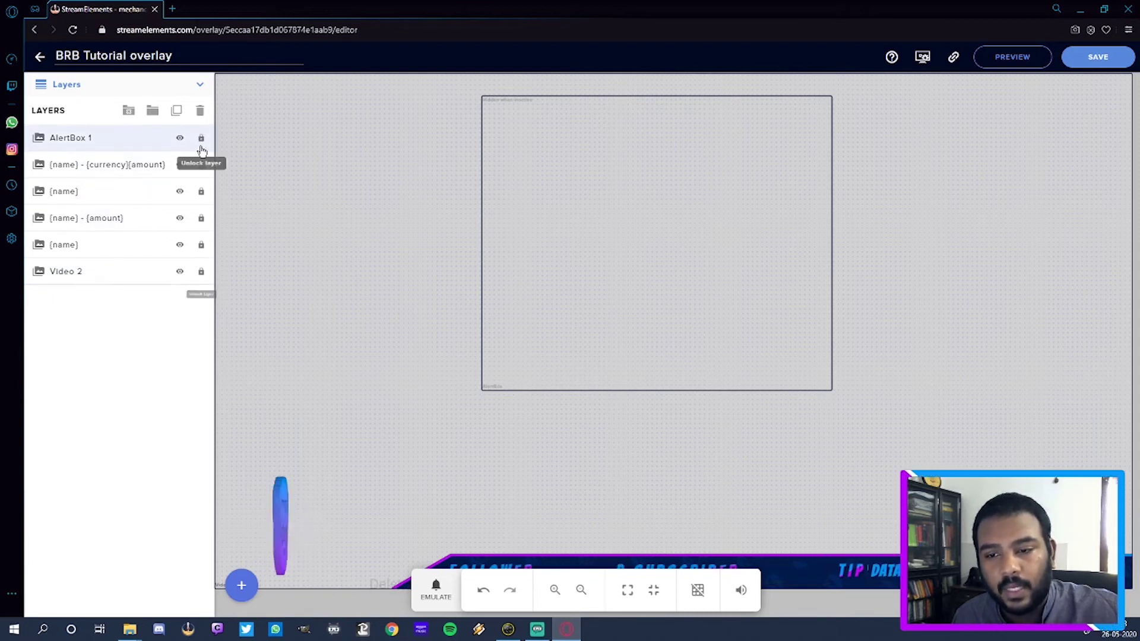
pyautogui.click(201, 191)
pyautogui.click(200, 217)
pyautogui.click(200, 245)
pyautogui.click(201, 272)
# Hide the Video 2 layer and show it again.
pyautogui.click(180, 272)
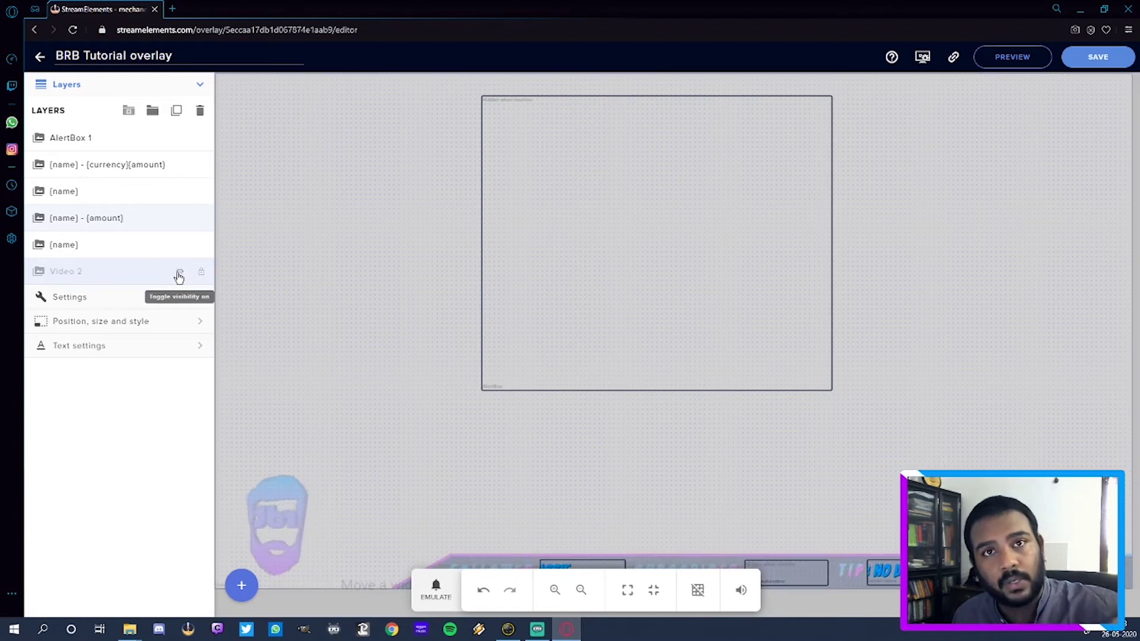
pyautogui.click(179, 275)
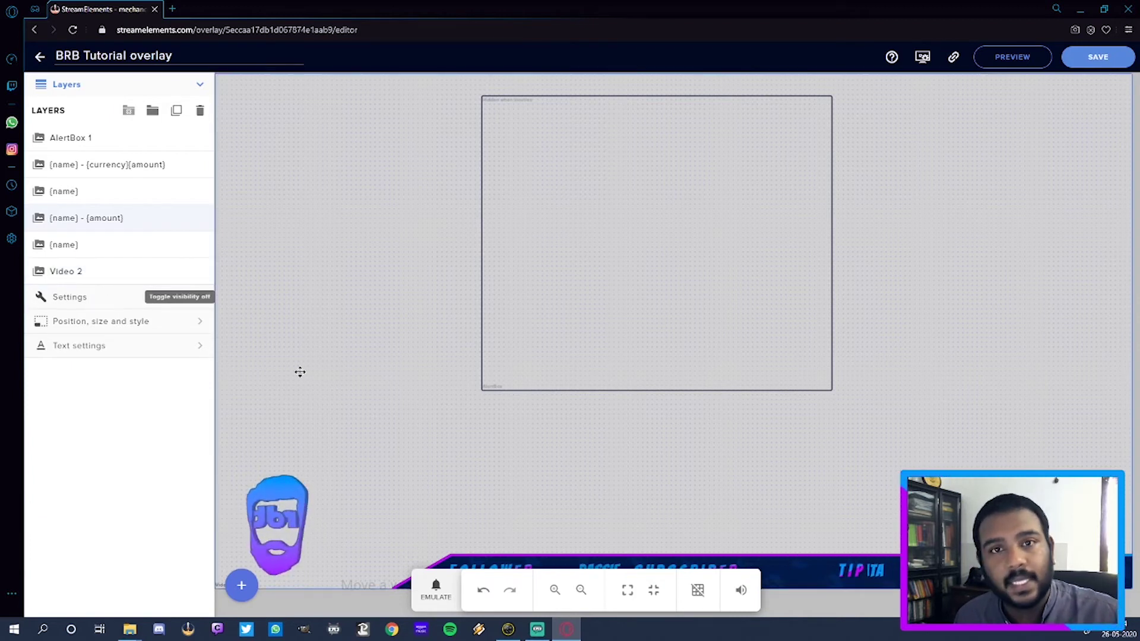
# Rename the Video 2 layer to "Overlay".
pyautogui.rightClick(90, 272)
pyautogui.click(78, 269)
pyautogui.doubleClick(78, 270)
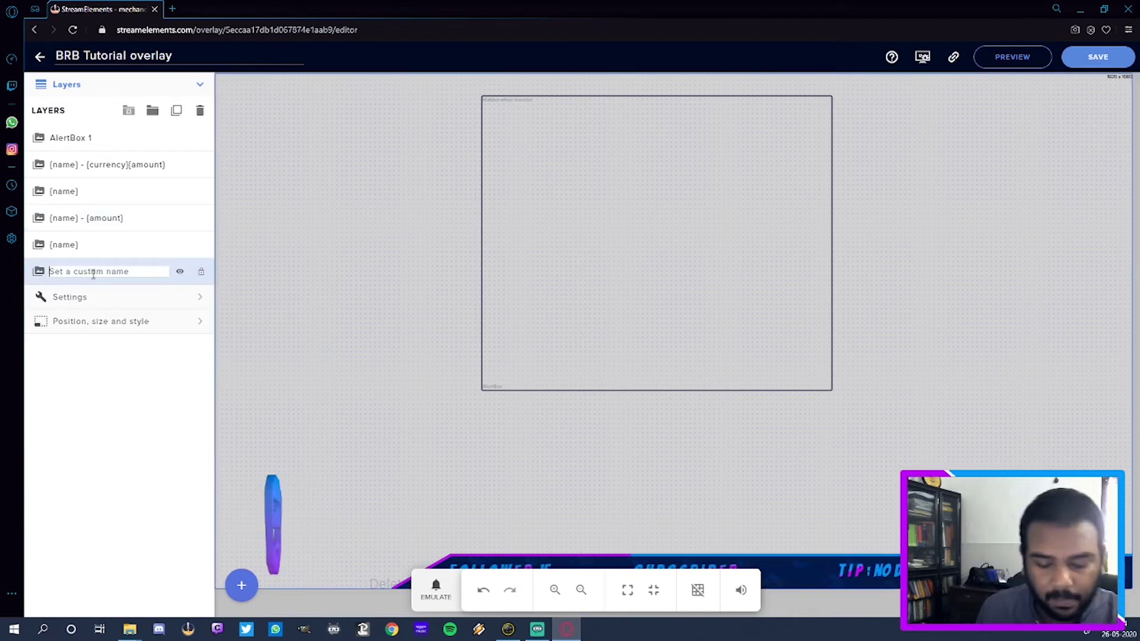
pyautogui.write('Overlay')
pyautogui.press('Return')
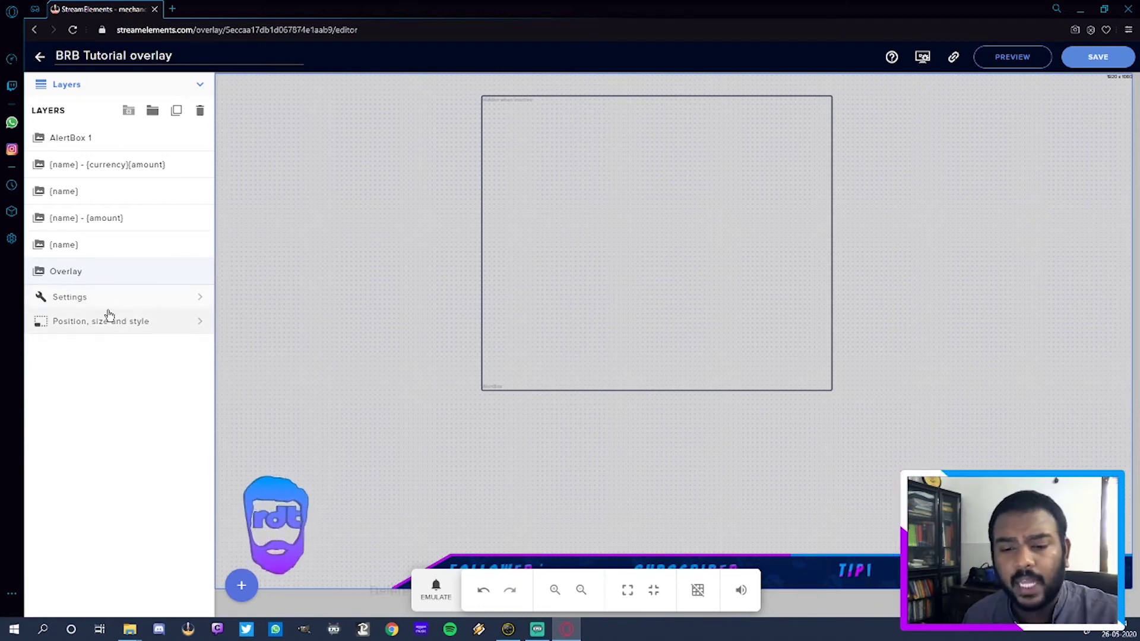
pyautogui.doubleClick(132, 273)
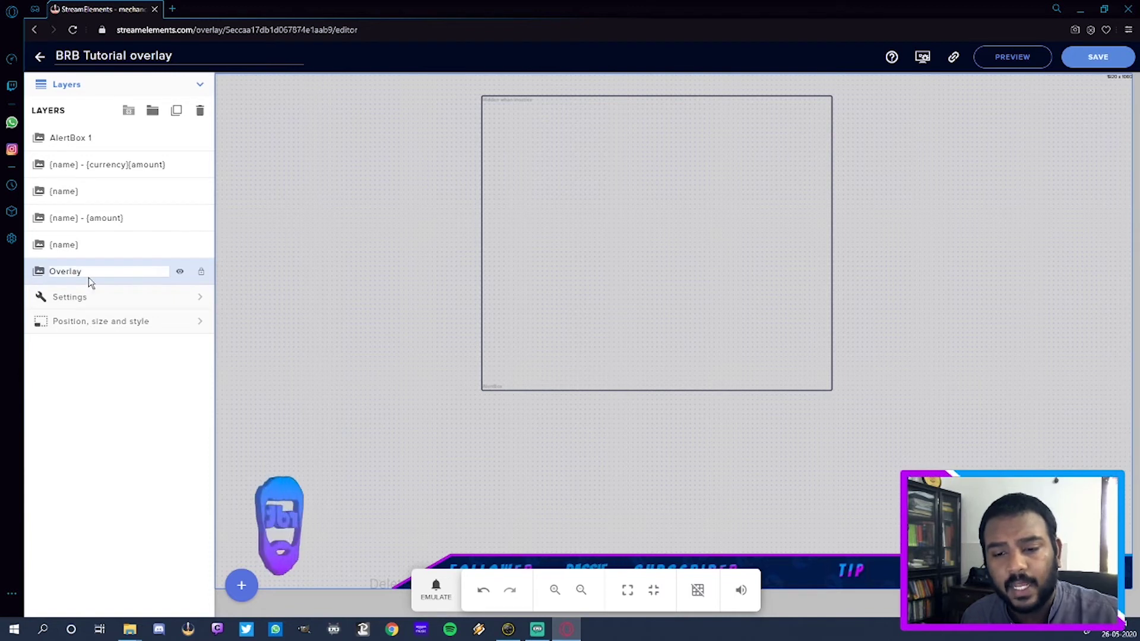
# Upload BRBv2.webm from the For Tutorial folder and use it as the Overlay layer's video.
pyautogui.click(43, 274)
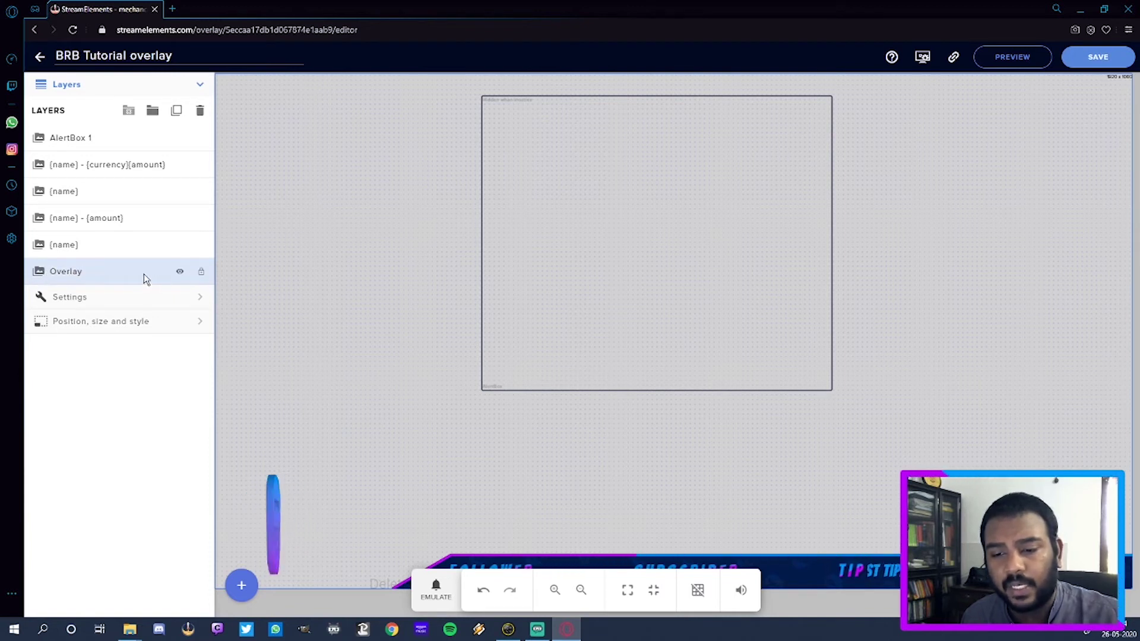
pyautogui.click(163, 301)
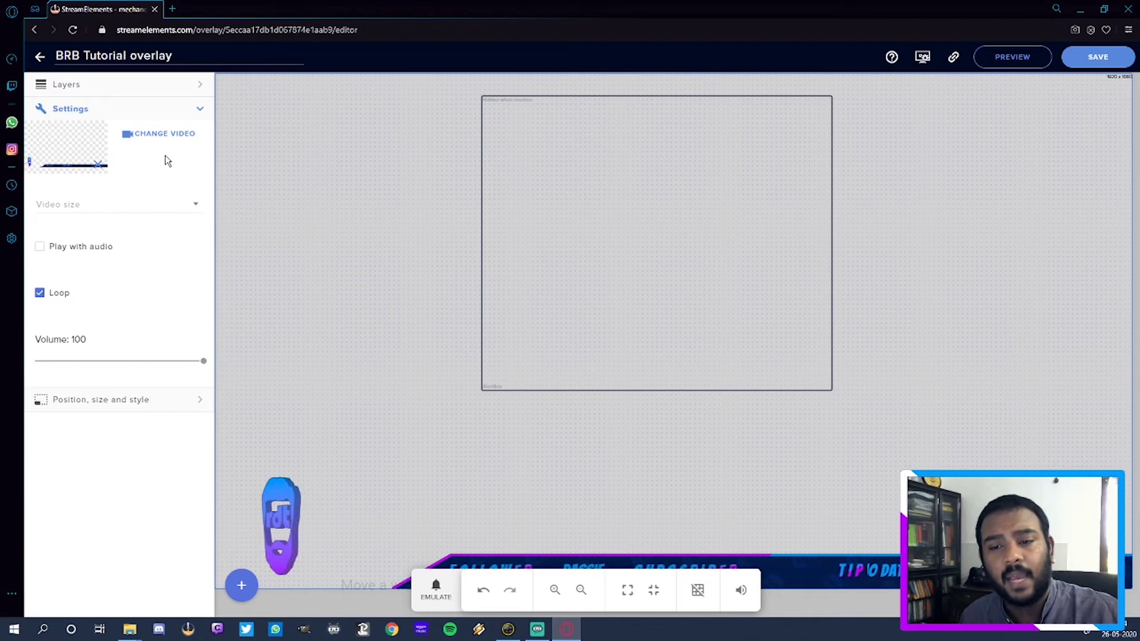
pyautogui.click(168, 137)
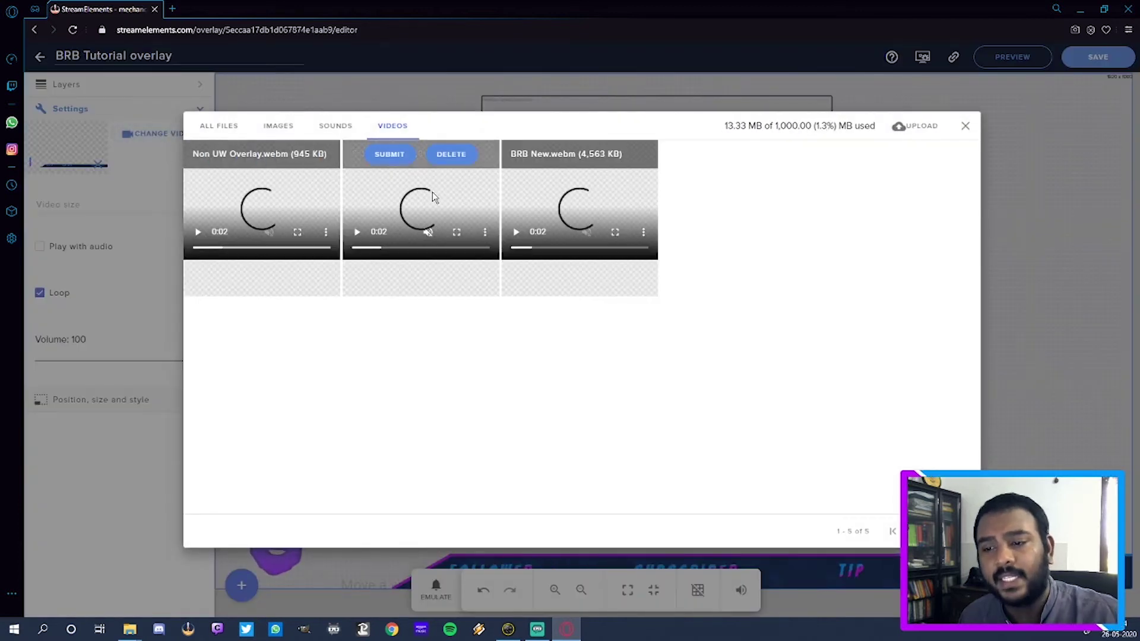
pyautogui.moveTo(581, 198)
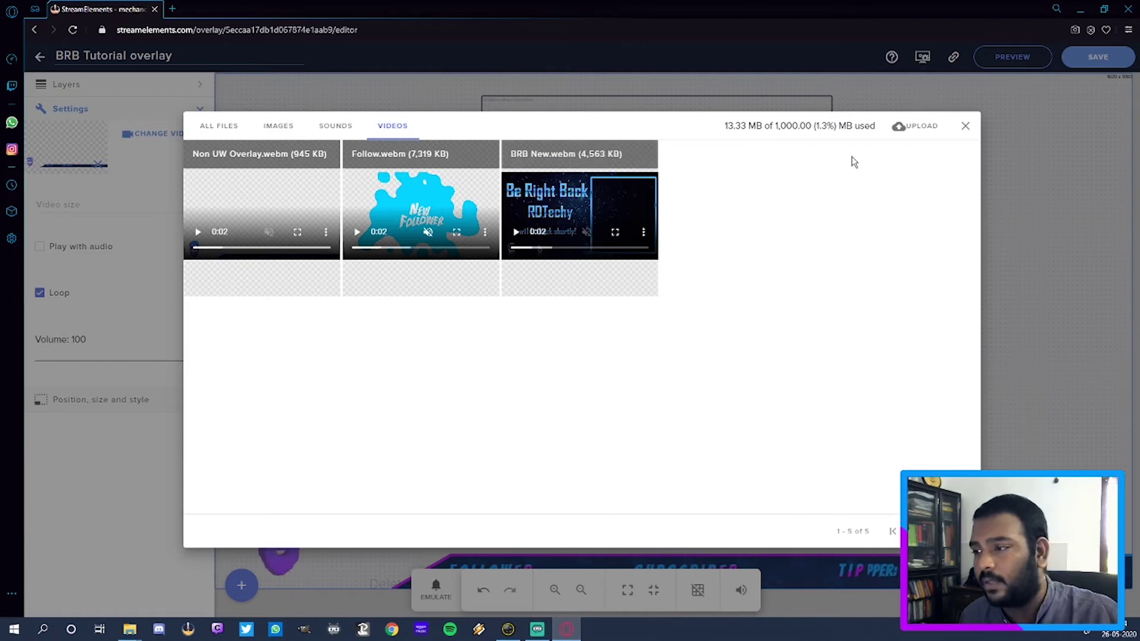
pyautogui.click(911, 131)
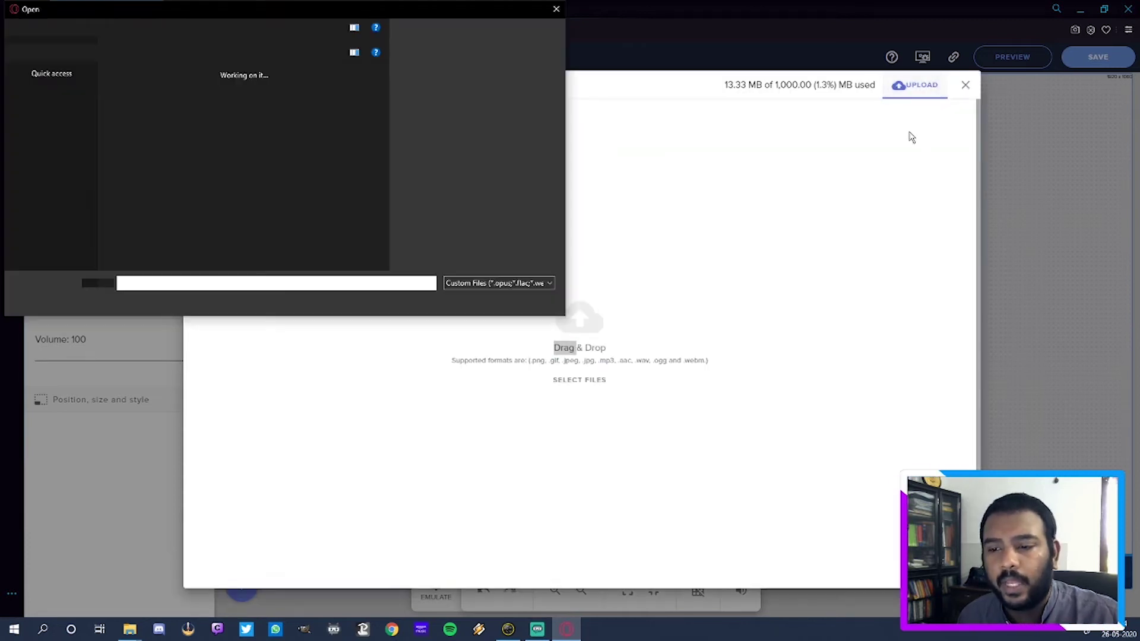
pyautogui.click(521, 300)
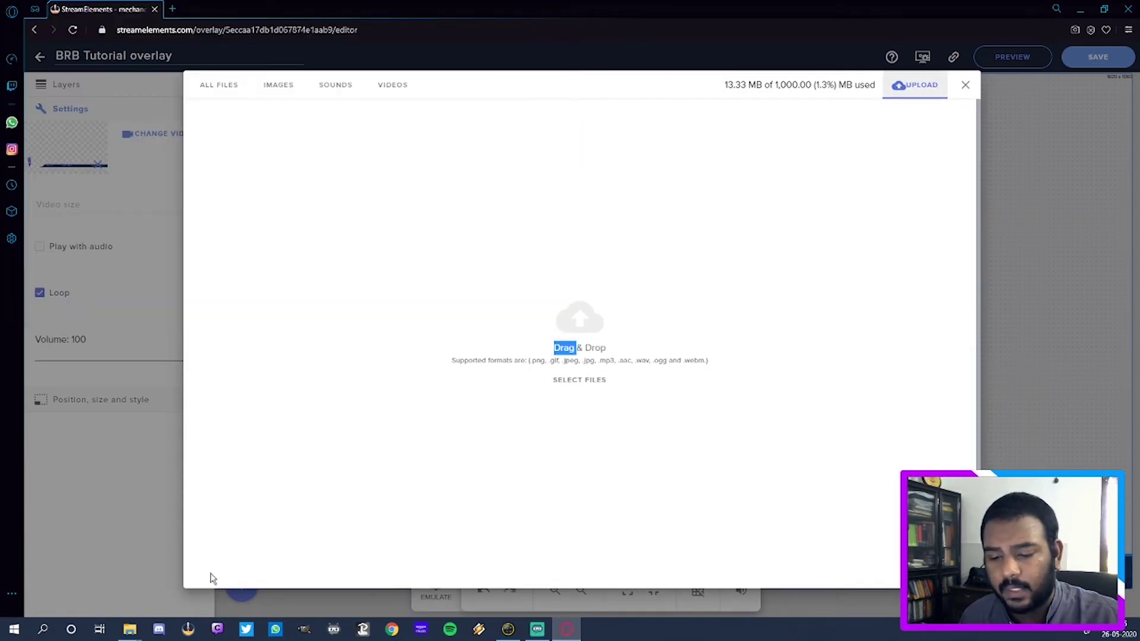
pyautogui.click(129, 629)
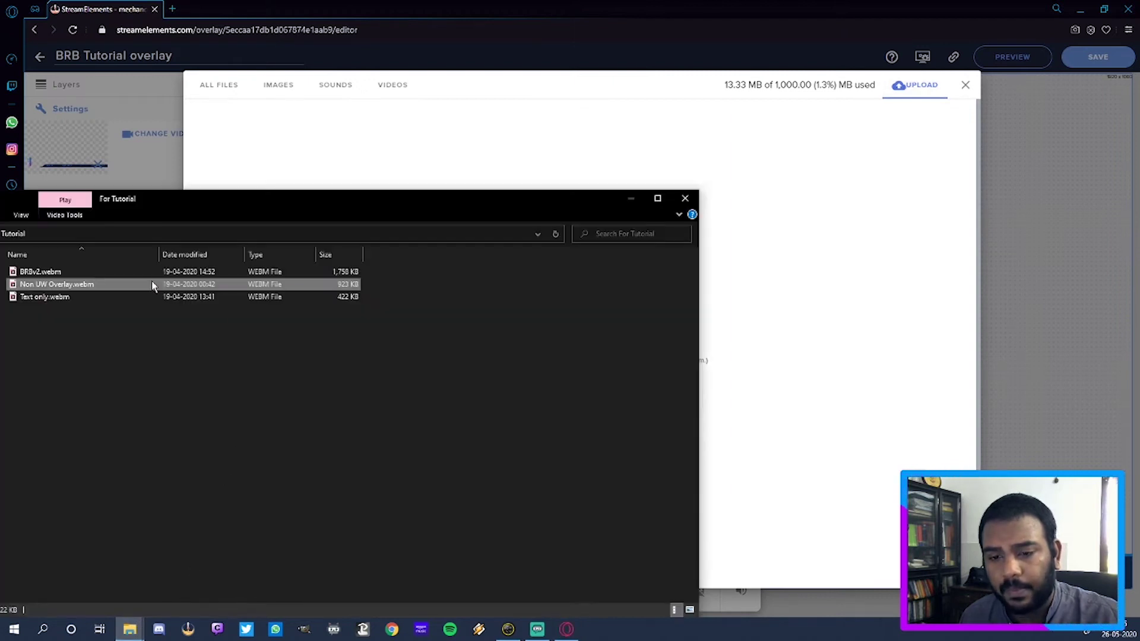
pyautogui.moveTo(136, 272); pyautogui.dragTo(465, 279)
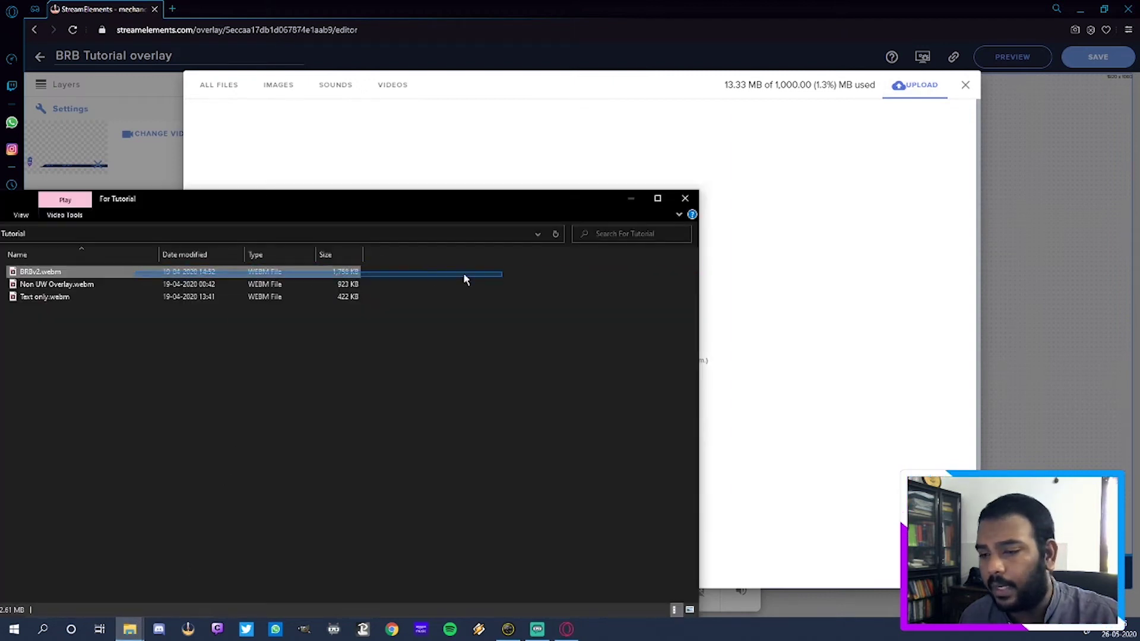
pyautogui.moveTo(274, 272); pyautogui.dragTo(774, 410)
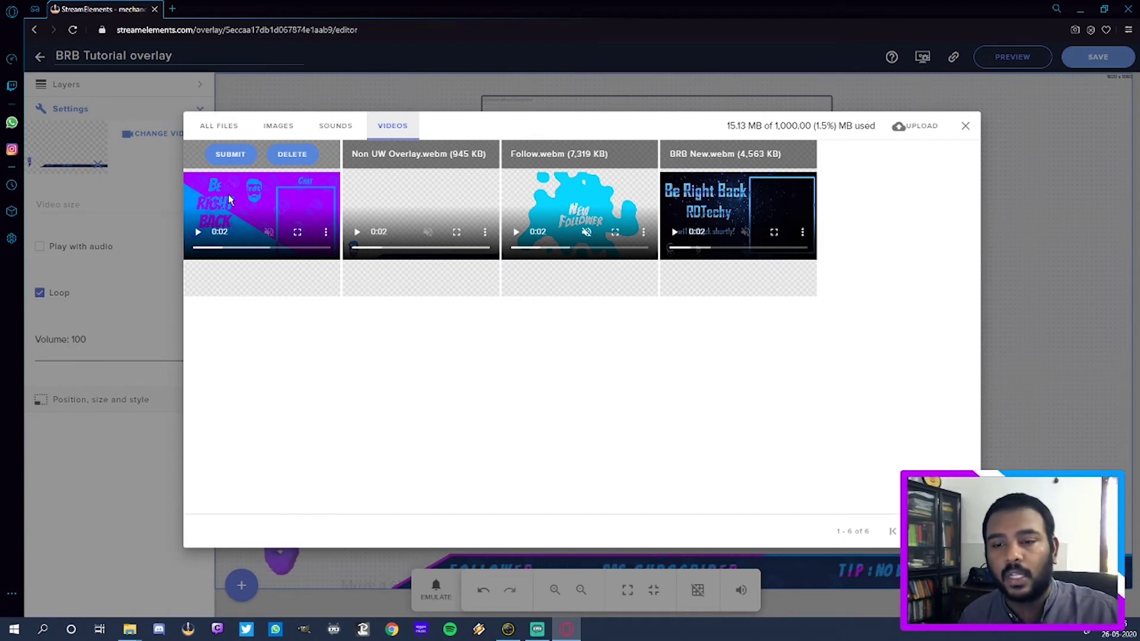
pyautogui.click(237, 157)
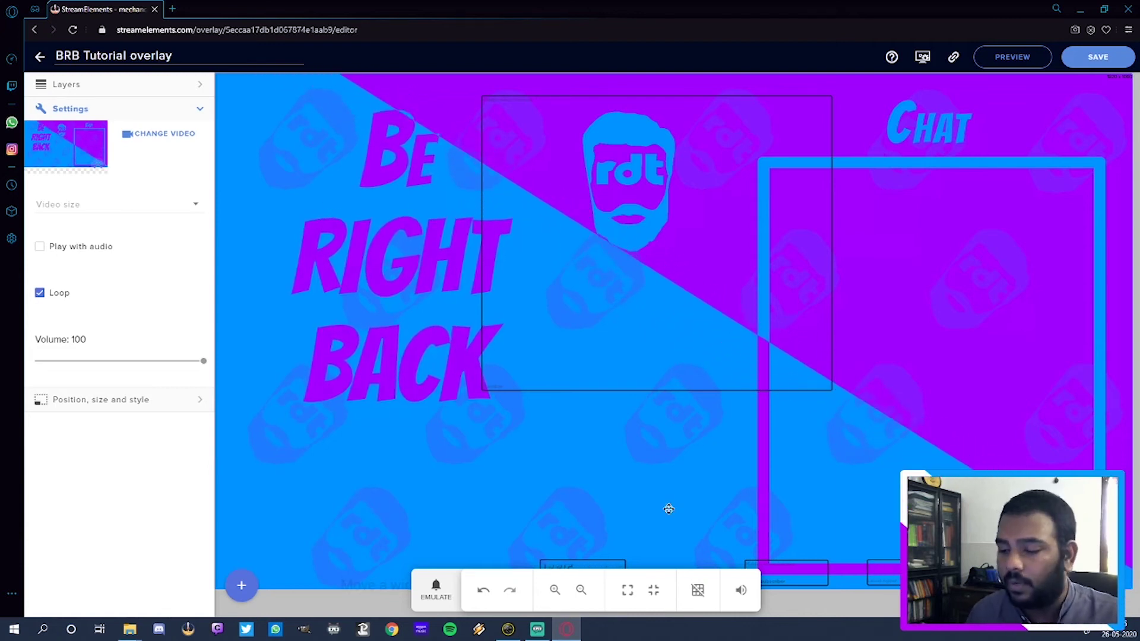
# Move the emulate toolbar out of the way, add a new video widget and place it below the Be Right Back text.
pyautogui.moveTo(596, 545); pyautogui.dragTo(422, 179)
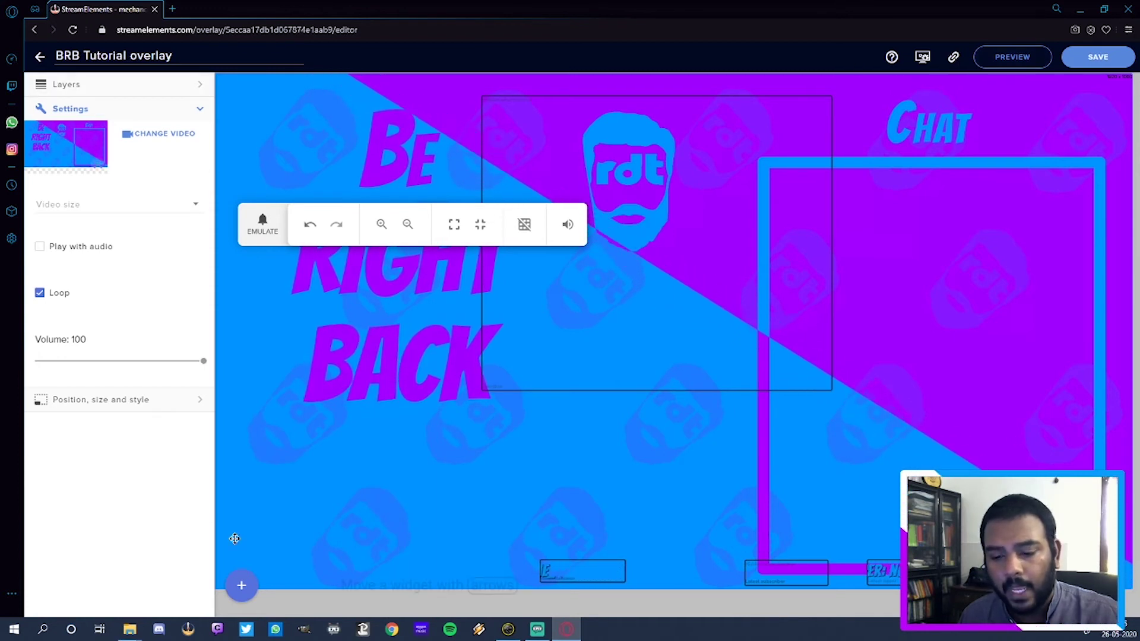
pyautogui.click(254, 596)
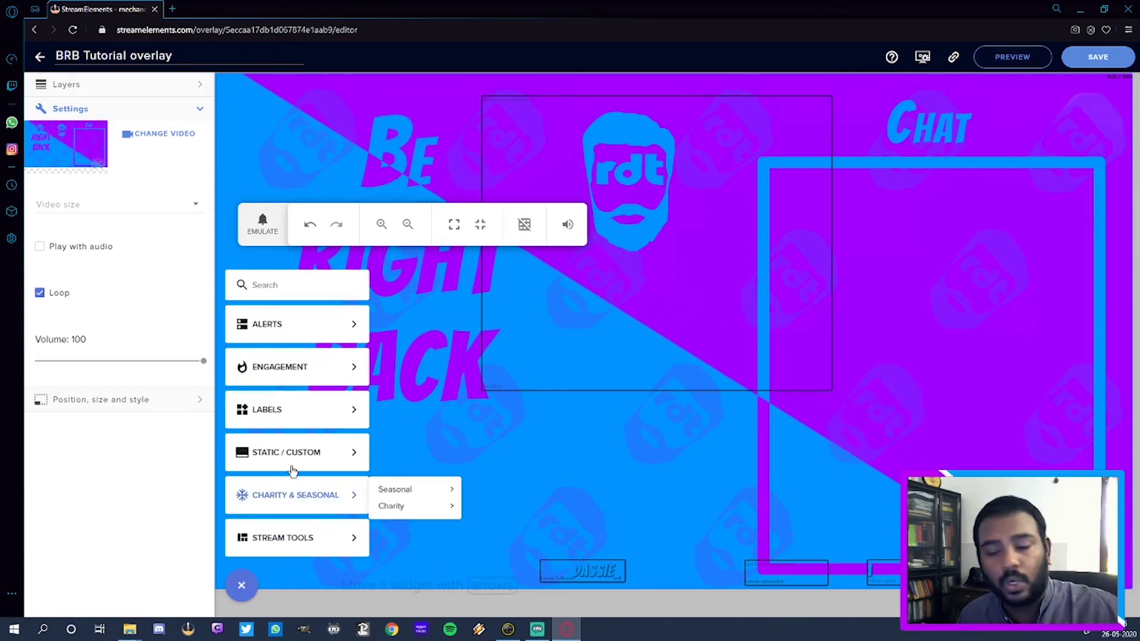
pyautogui.moveTo(310, 412)
pyautogui.moveTo(287, 449)
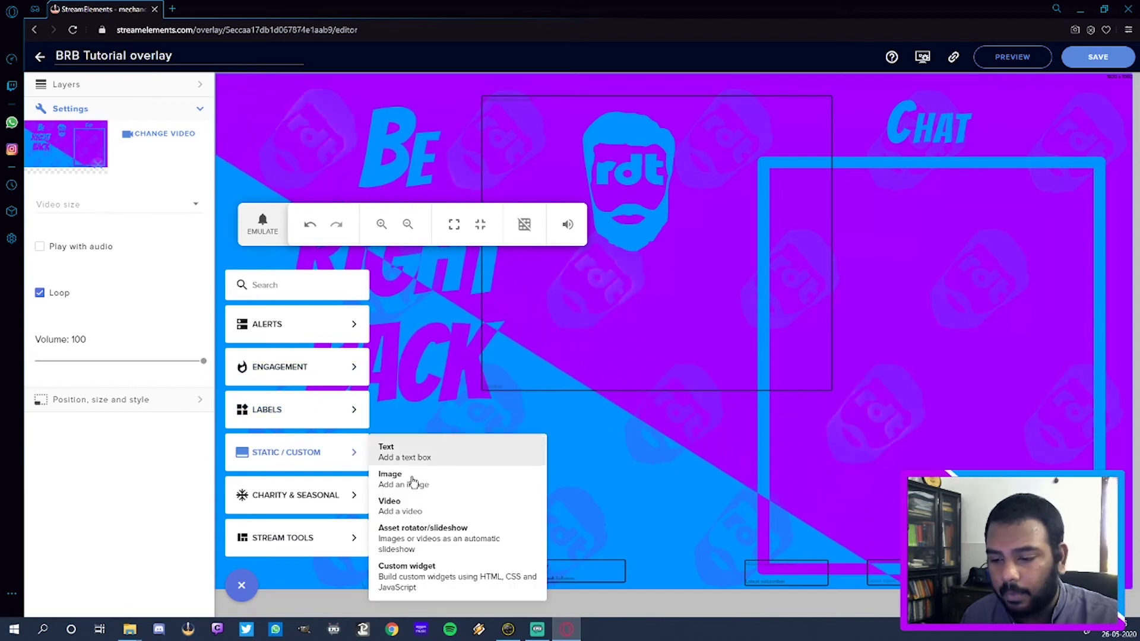
pyautogui.click(418, 509)
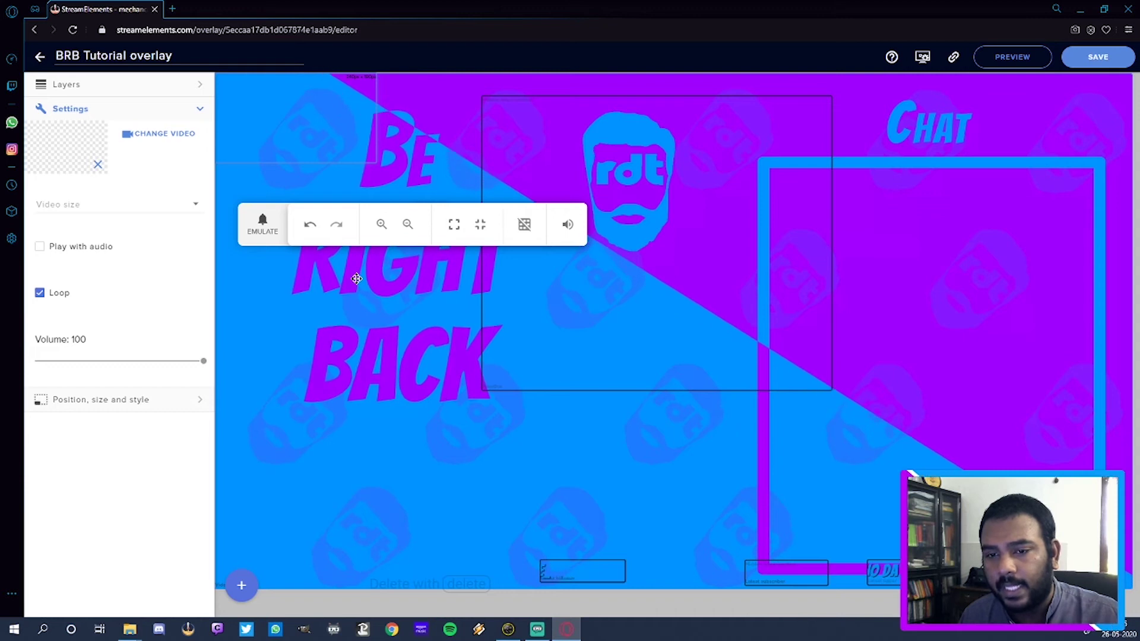
pyautogui.moveTo(318, 115); pyautogui.dragTo(501, 437)
# Upload Text only.webm from the For Tutorial folder and assign it to the new video widget.
pyautogui.click(165, 134)
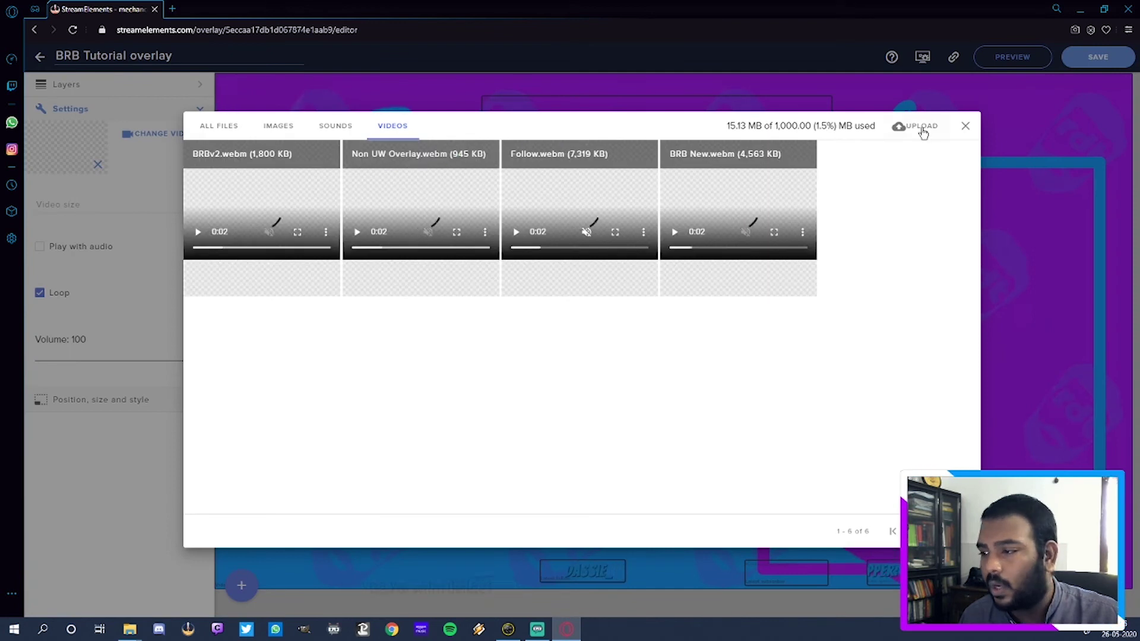
pyautogui.click(922, 131)
pyautogui.moveTo(133, 629)
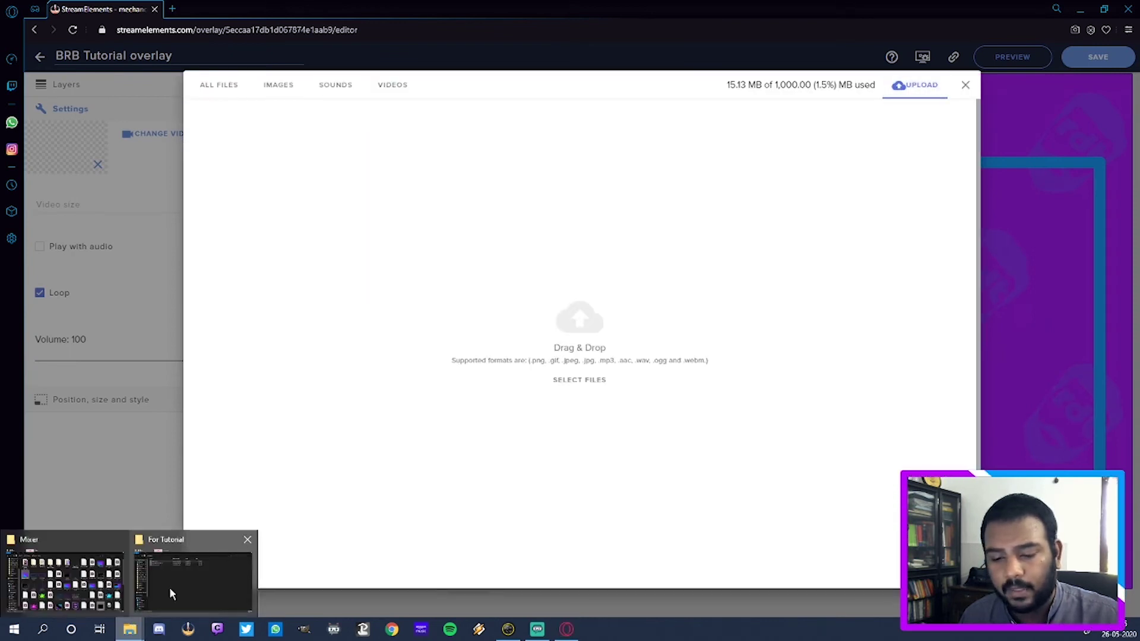
pyautogui.click(170, 586)
pyautogui.moveTo(136, 294); pyautogui.dragTo(717, 394)
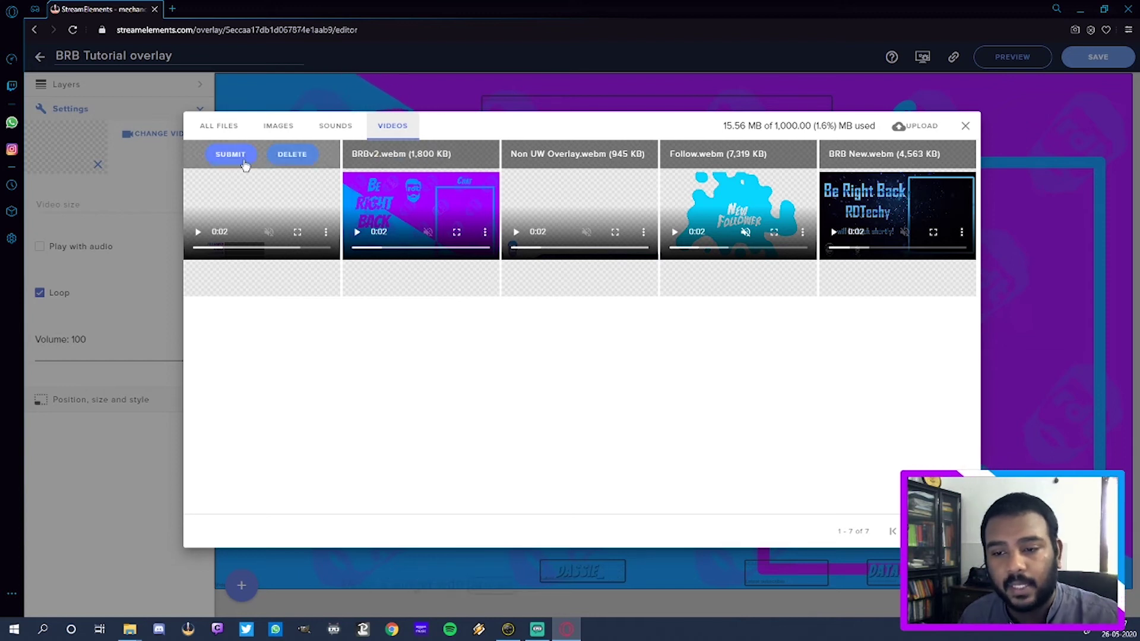
pyautogui.click(231, 157)
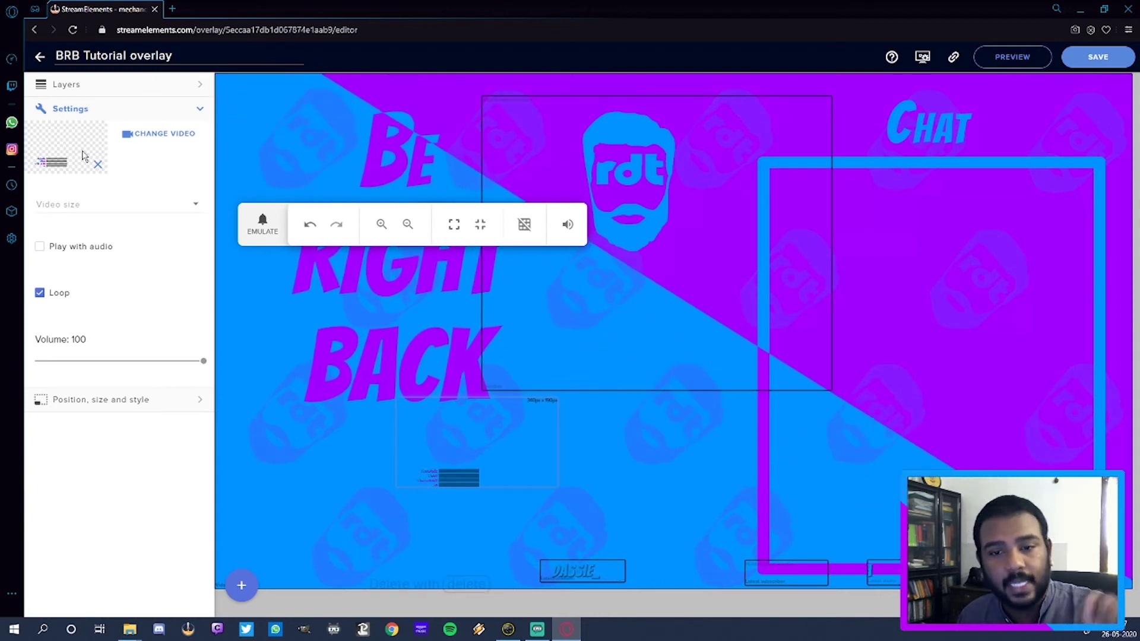
# Move the Video 7 layer directly above the Overlay layer and lock the Overlay layer.
pyautogui.click(112, 89)
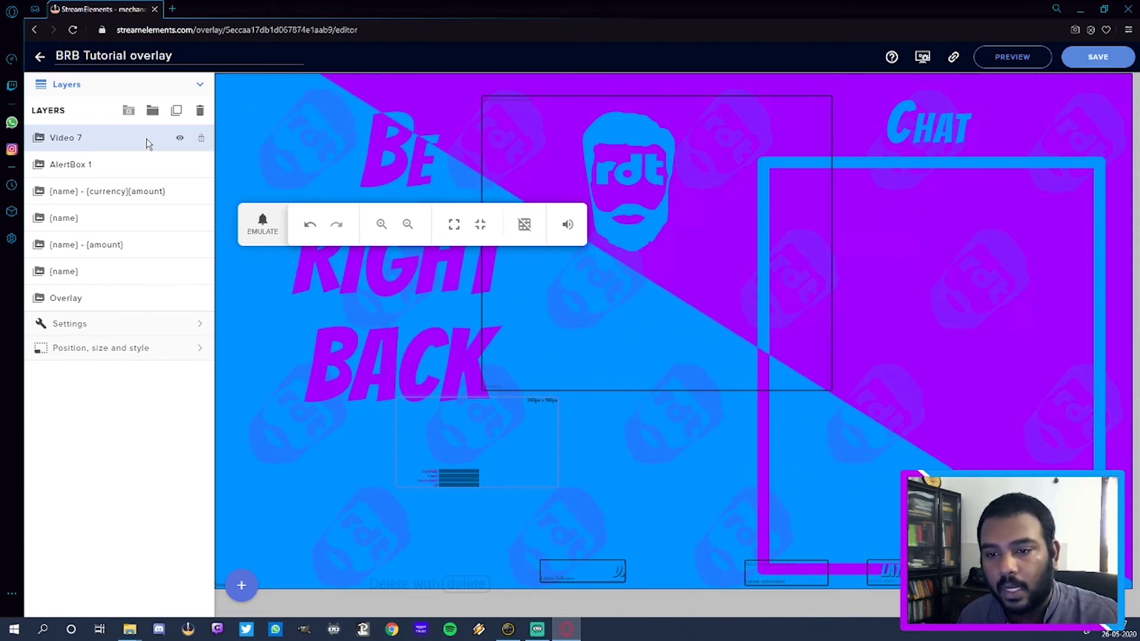
pyautogui.moveTo(136, 143); pyautogui.dragTo(125, 276)
pyautogui.click(202, 299)
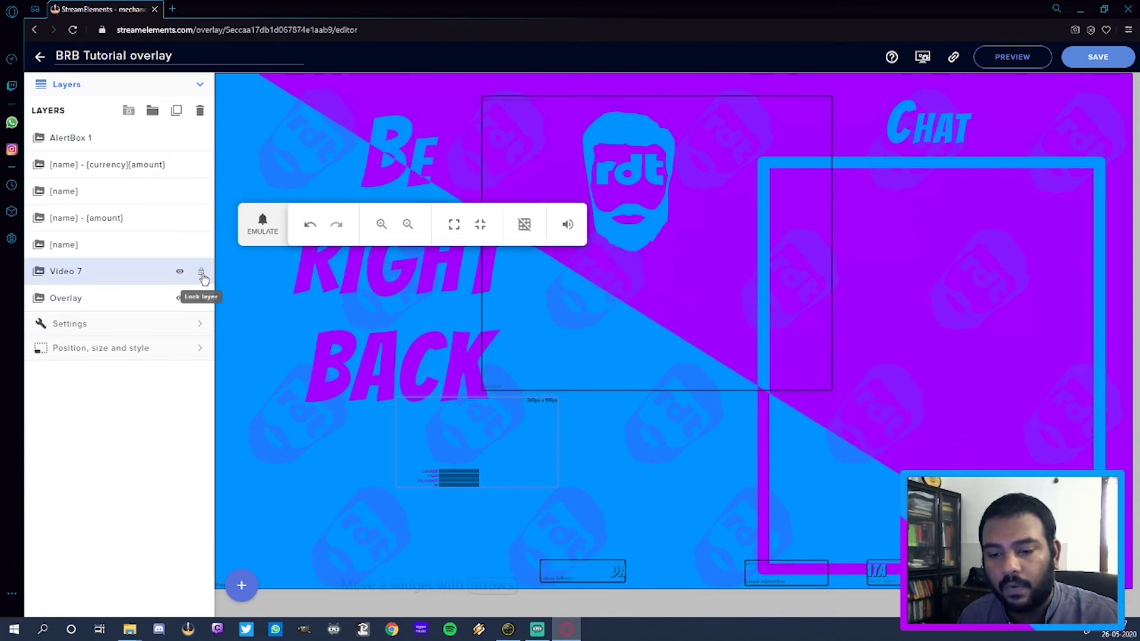
pyautogui.click(202, 274)
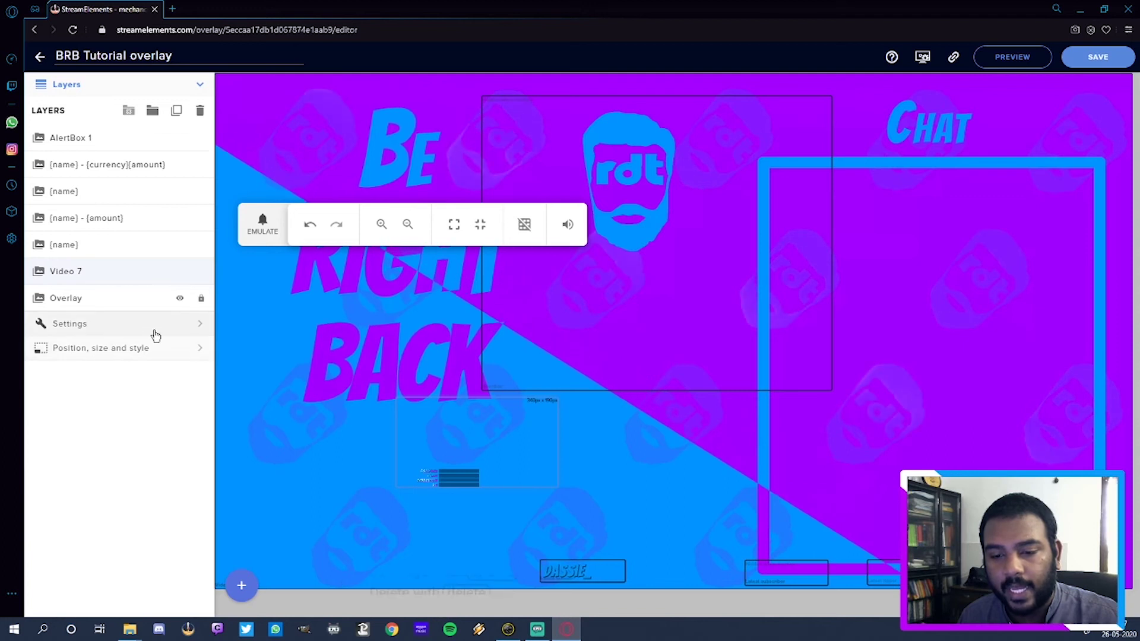
# Resize the Video 7 widget to 1920 × 1080 px and centre it on the canvas.
pyautogui.click(155, 352)
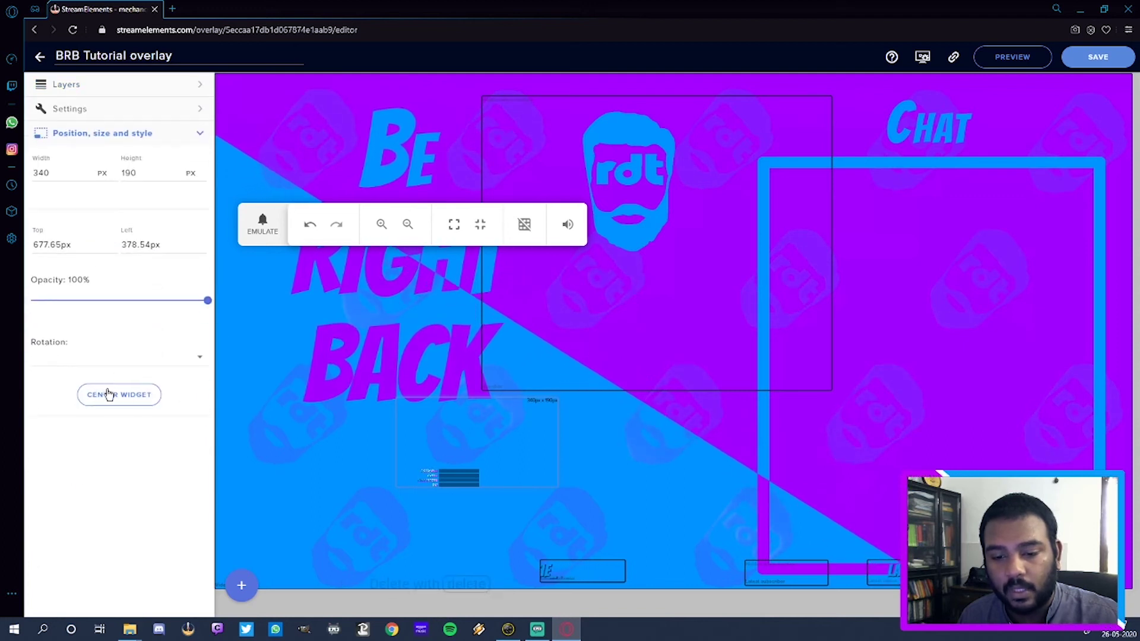
pyautogui.click(61, 173)
pyautogui.press('BackSpace')
pyautogui.press('BackSpace')
pyautogui.press('BackSpace')
pyautogui.write('19')
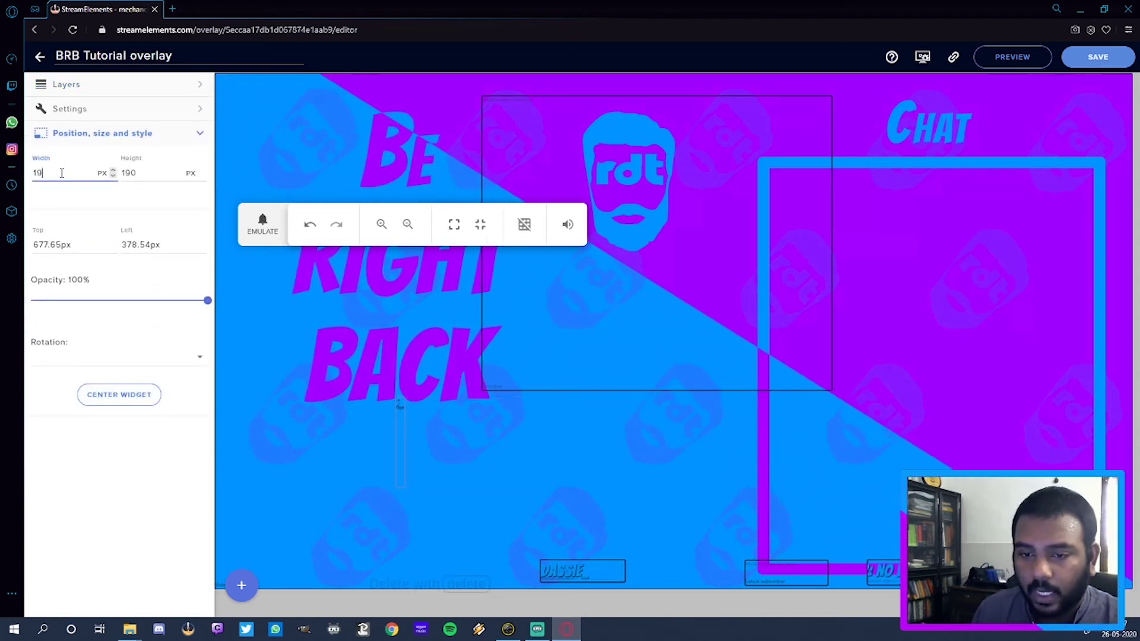
pyautogui.press('BackSpace')
pyautogui.press('BackSpace')
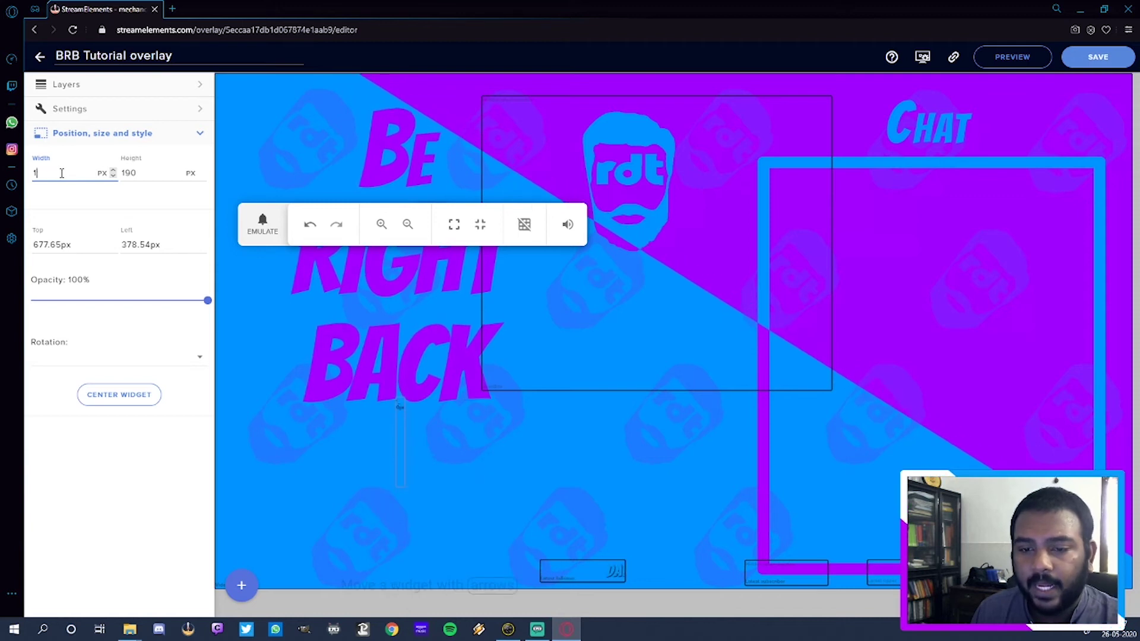
pyautogui.write('920')
pyautogui.press('Tab')
pyautogui.write('1080')
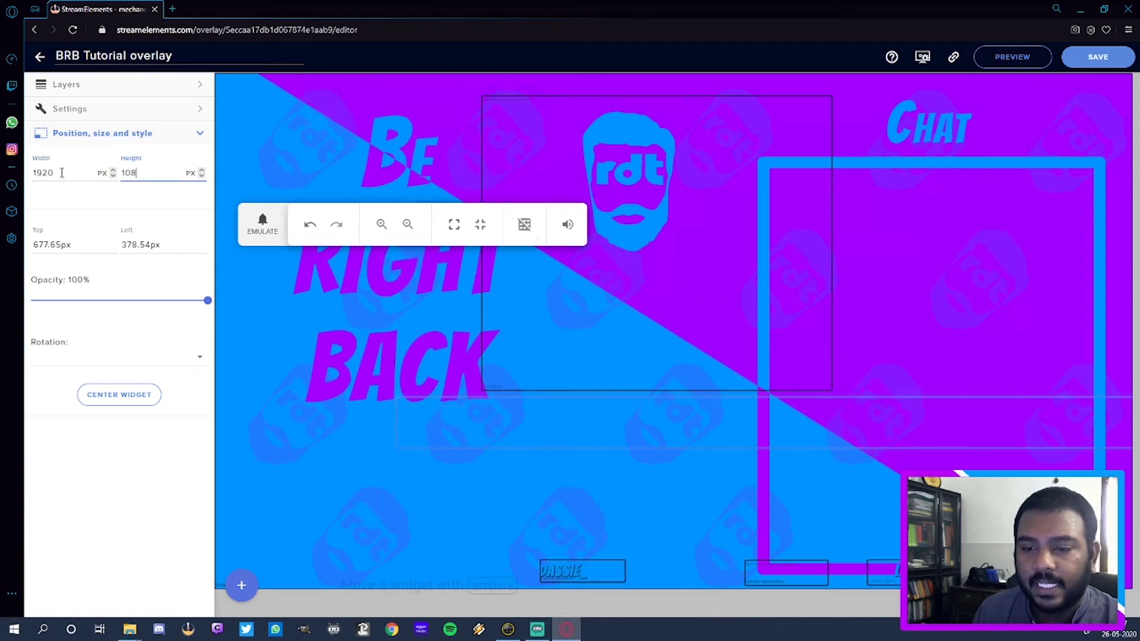
pyautogui.press('Tab')
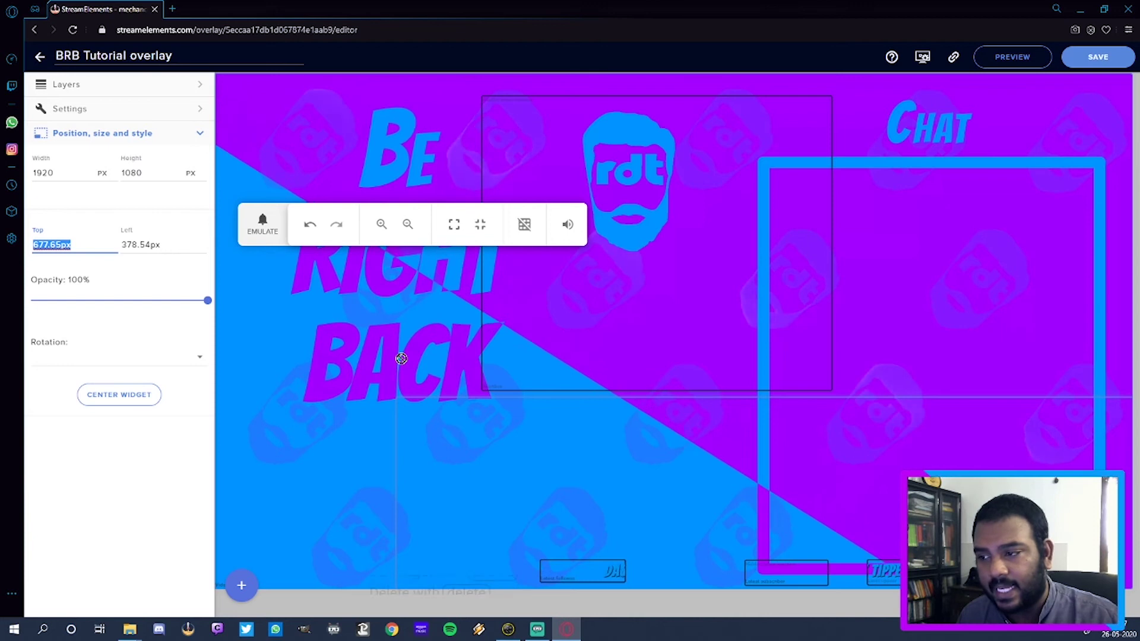
pyautogui.click(113, 397)
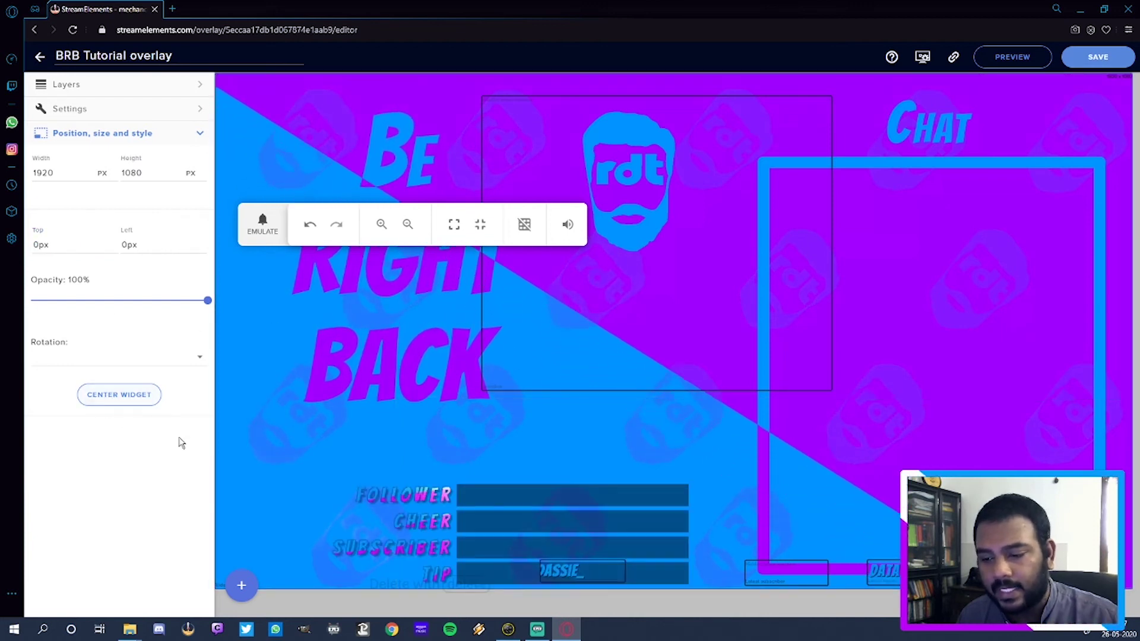
# Shift the Video 7 bars up and left, and fit the follower name label over the Follower bar, about 488 × 50 px.
pyautogui.moveTo(475, 497); pyautogui.dragTo(379, 451)
pyautogui.moveTo(566, 563); pyautogui.dragTo(380, 441)
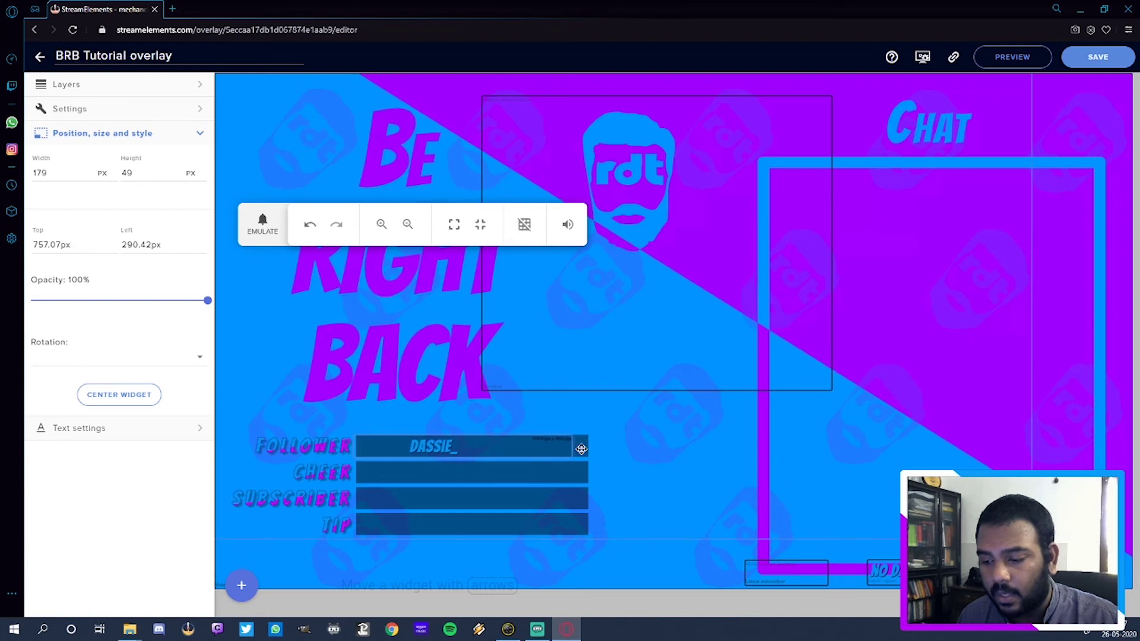
pyautogui.moveTo(590, 449); pyautogui.dragTo(590, 447)
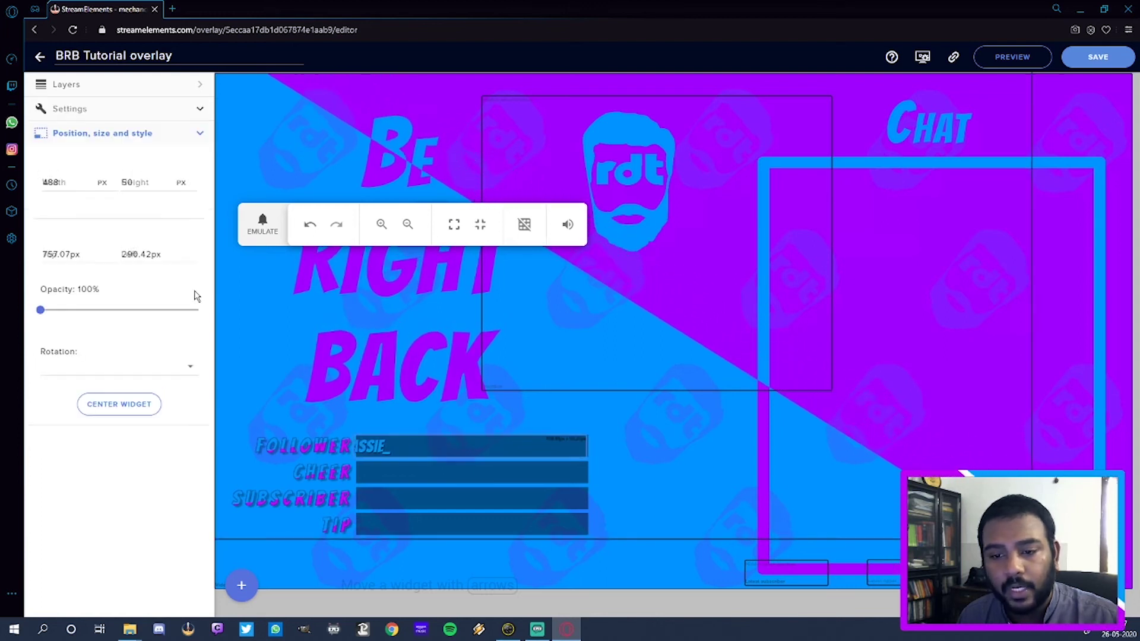
# Move the subscriber name label onto the Subscriber bar and emulate a subscriber event to test it.
pyautogui.click(105, 89)
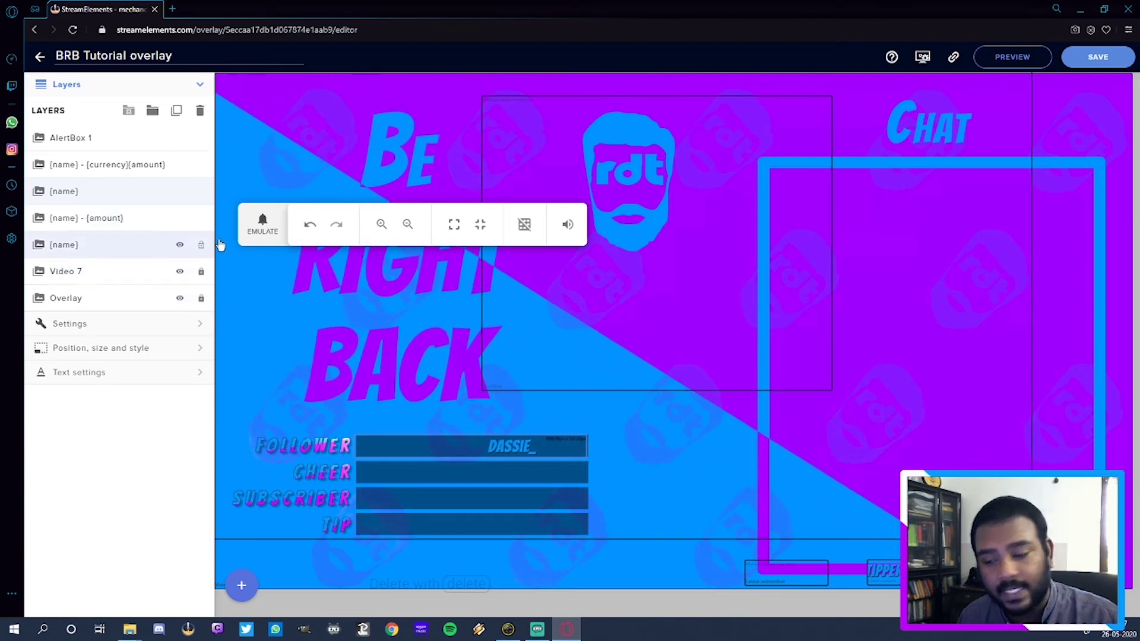
pyautogui.moveTo(766, 567); pyautogui.dragTo(398, 498)
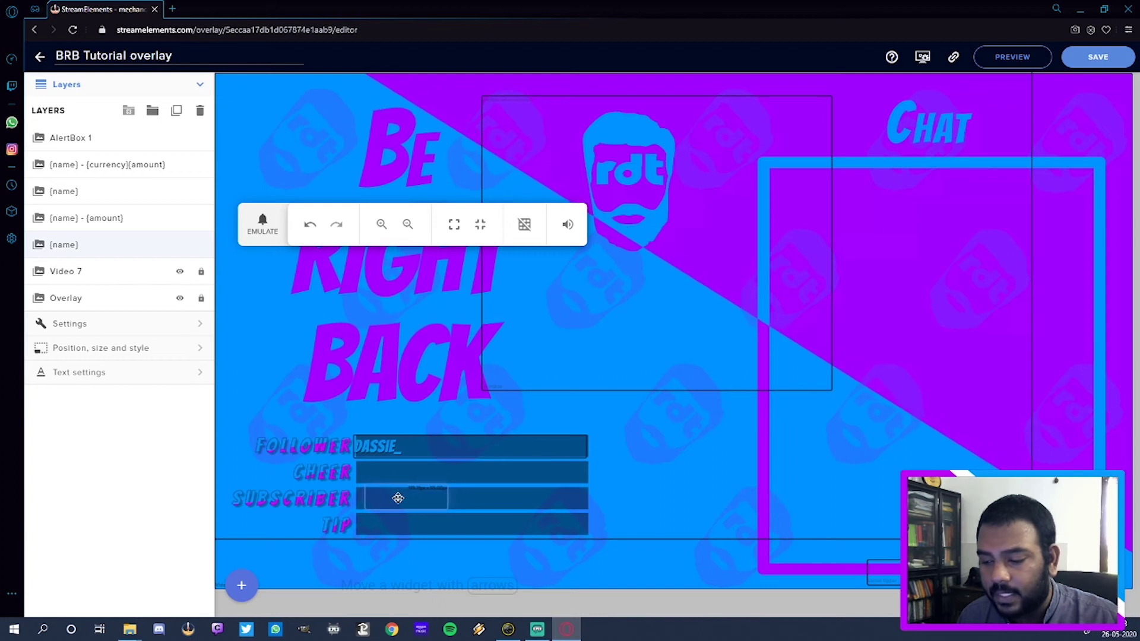
pyautogui.click(244, 585)
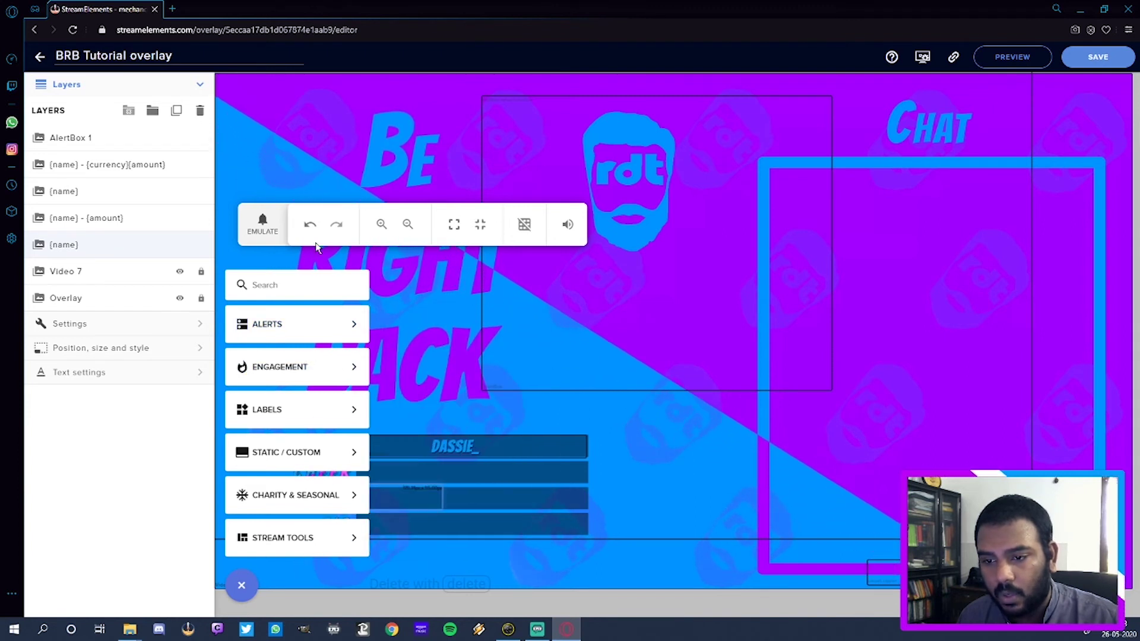
pyautogui.click(262, 224)
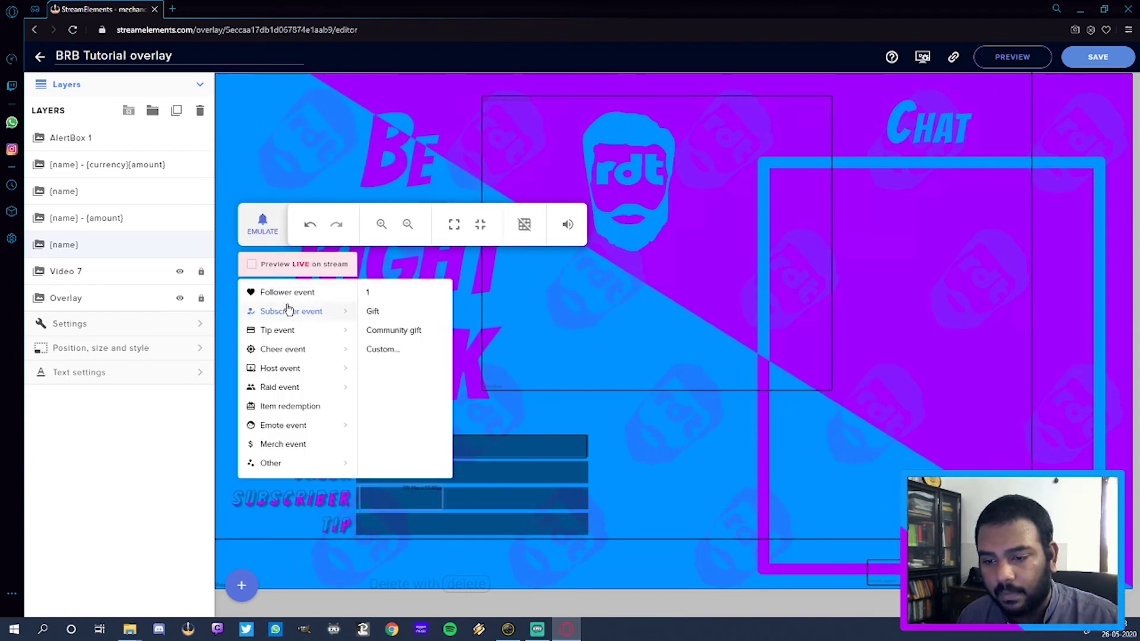
pyautogui.click(289, 313)
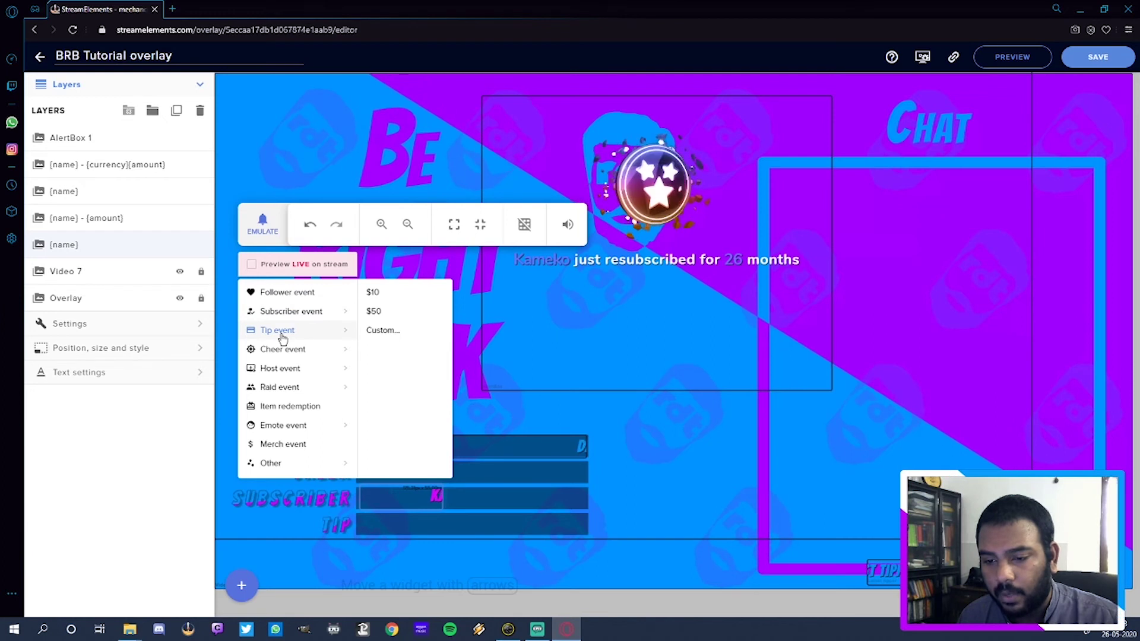
pyautogui.moveTo(283, 350)
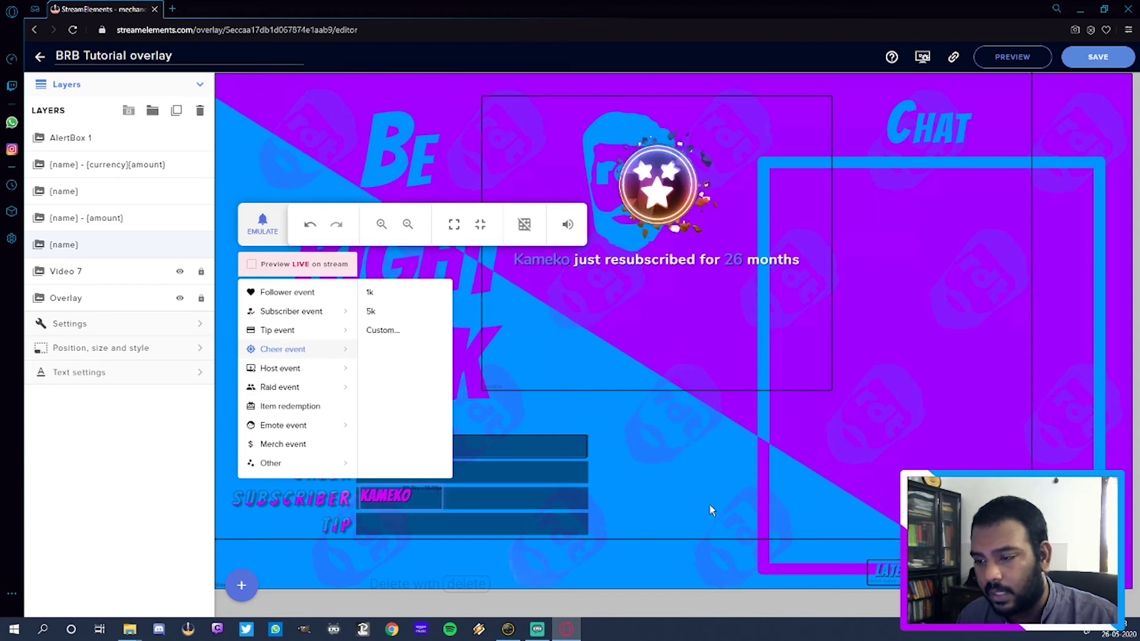
# Move the latest tipper label onto the Tip bar and resize it to match the bar's width.
pyautogui.click(843, 578)
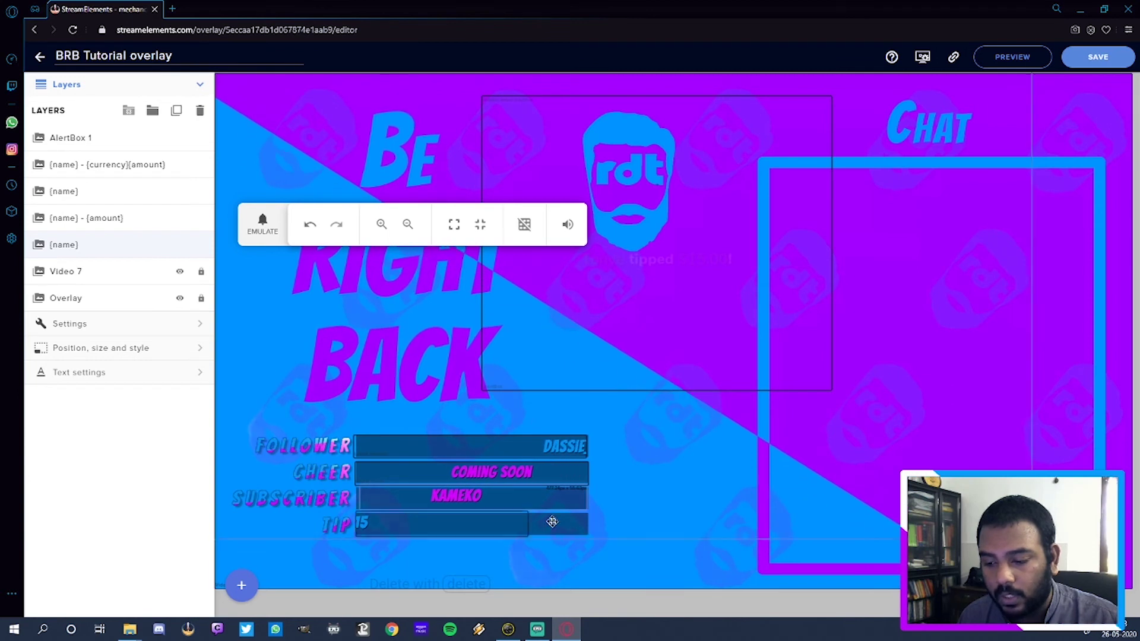
pyautogui.click(581, 519)
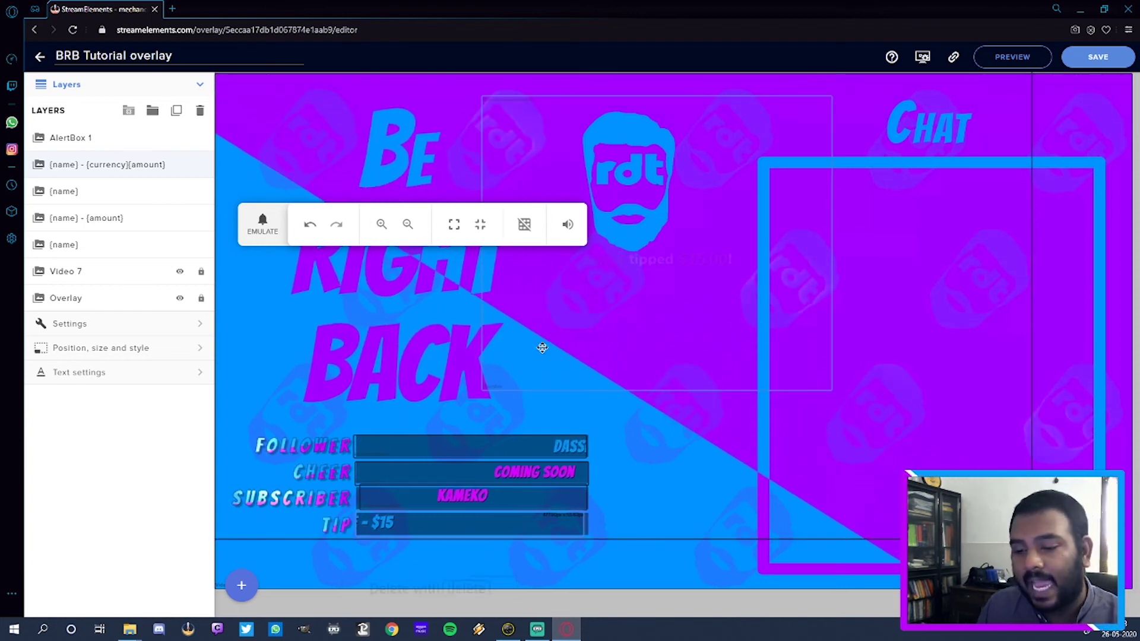
# Add a Your stream's chat widget and fit it inside the Chat frame, about 681 × 835 px.
pyautogui.click(239, 579)
pyautogui.moveTo(306, 363)
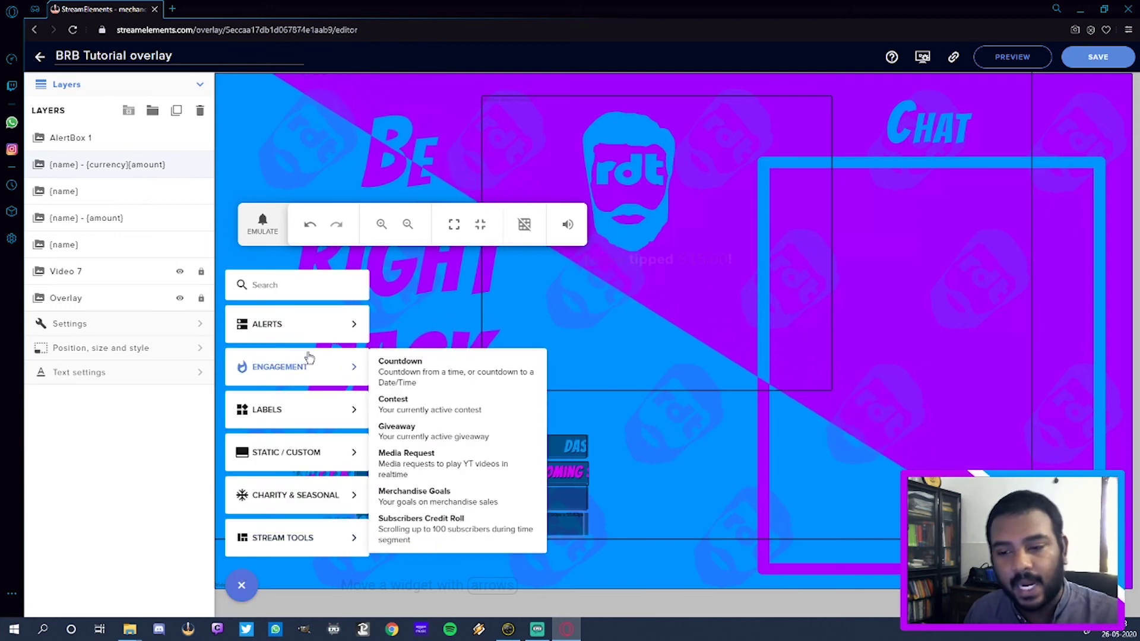
pyautogui.moveTo(307, 415)
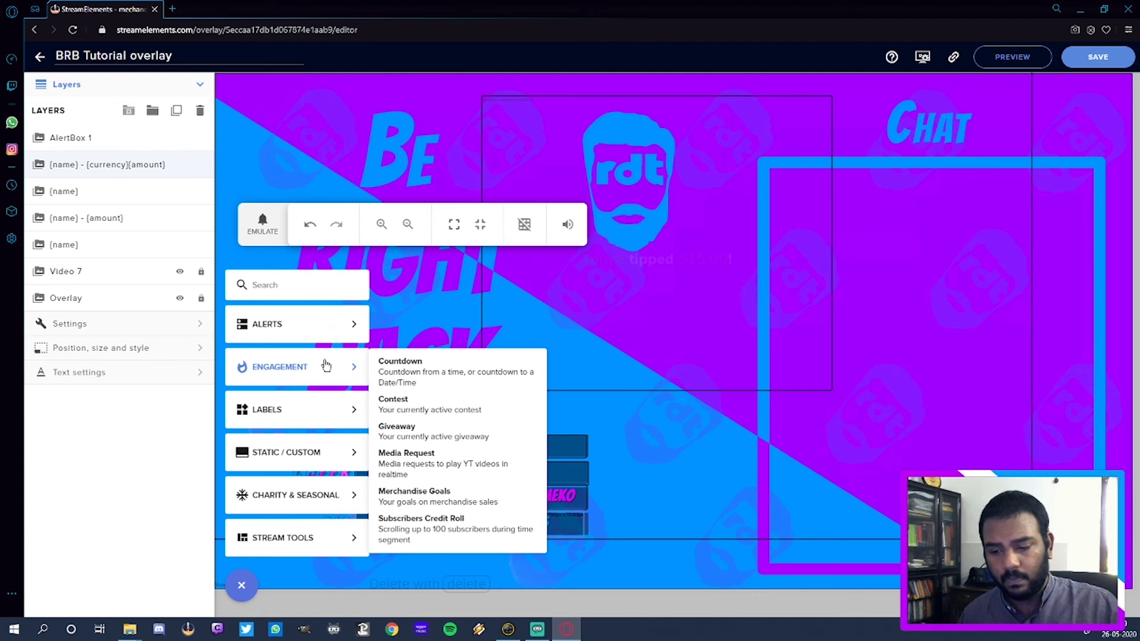
pyautogui.moveTo(312, 455)
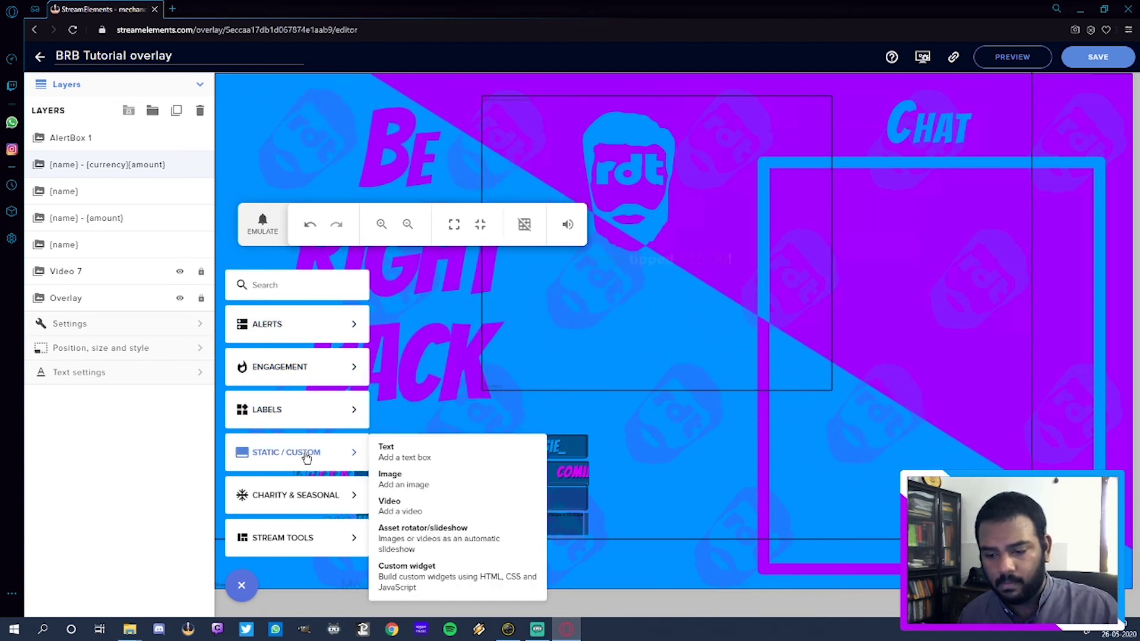
pyautogui.moveTo(287, 532)
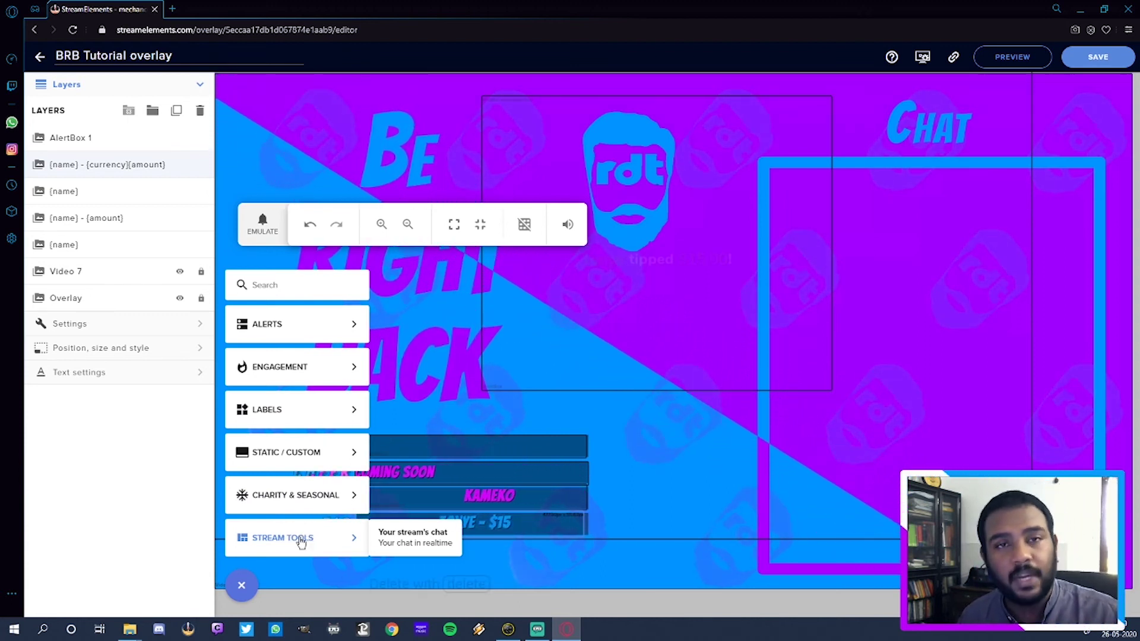
pyautogui.click(425, 546)
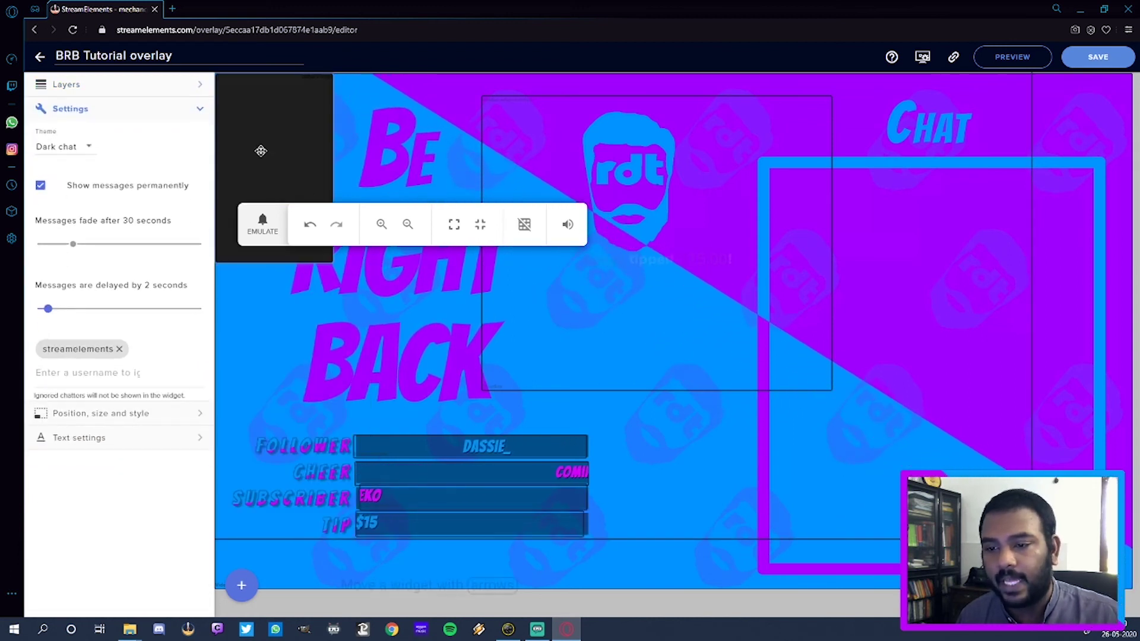
pyautogui.moveTo(260, 151); pyautogui.dragTo(814, 241)
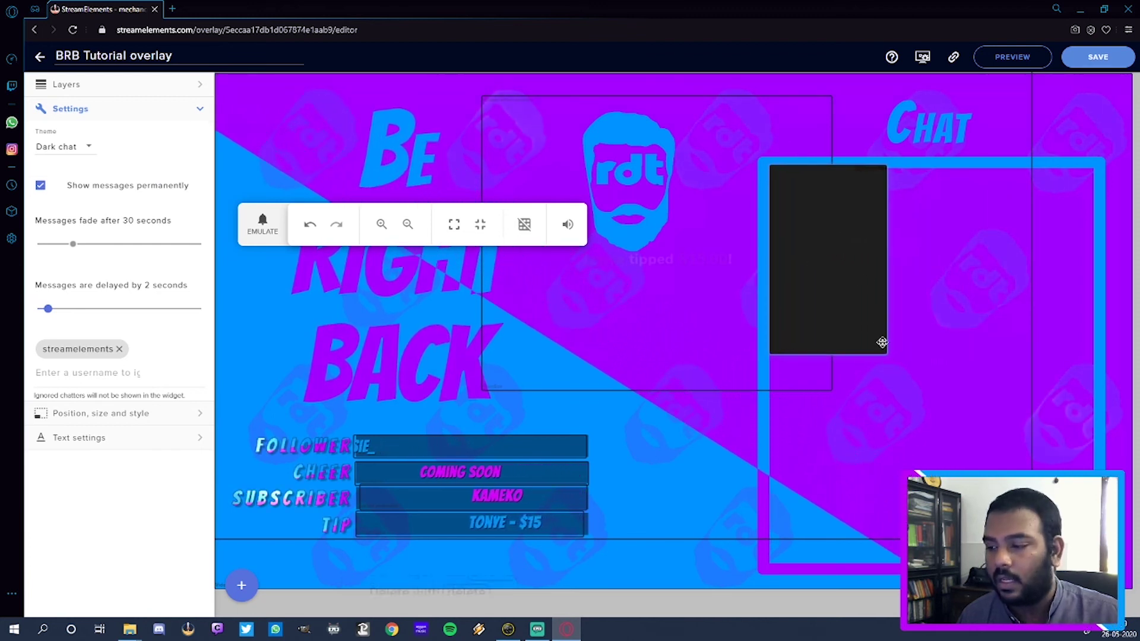
pyautogui.moveTo(884, 349); pyautogui.dragTo(1093, 563)
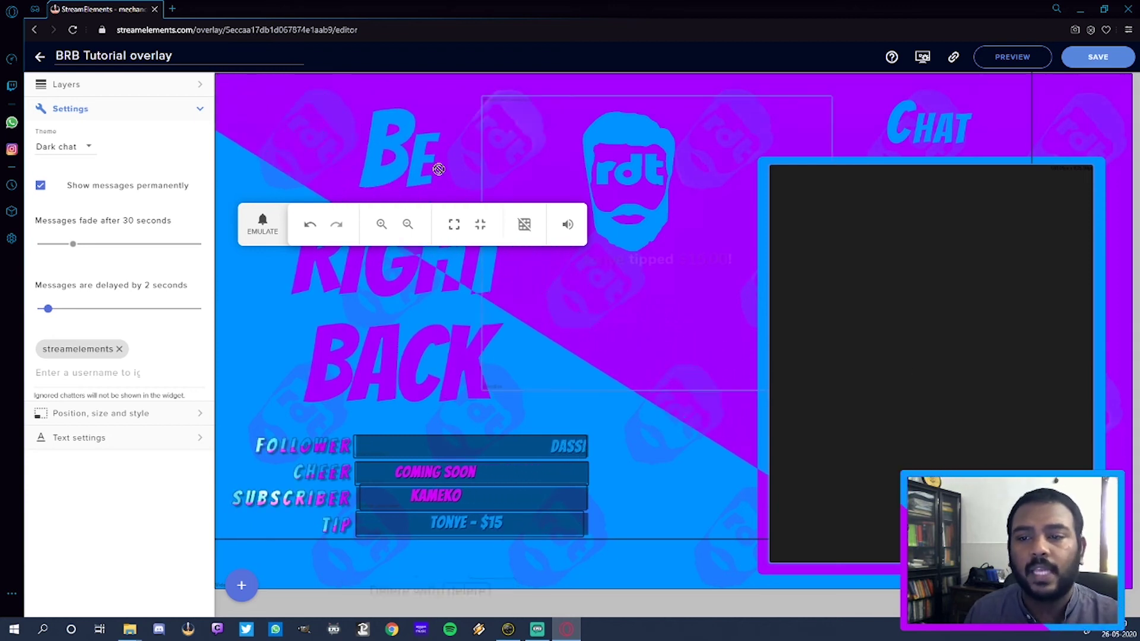
# Open the streamer's own Twitch channel page in a new browser tab and send "hello" in its chat.
pyautogui.click(177, 9)
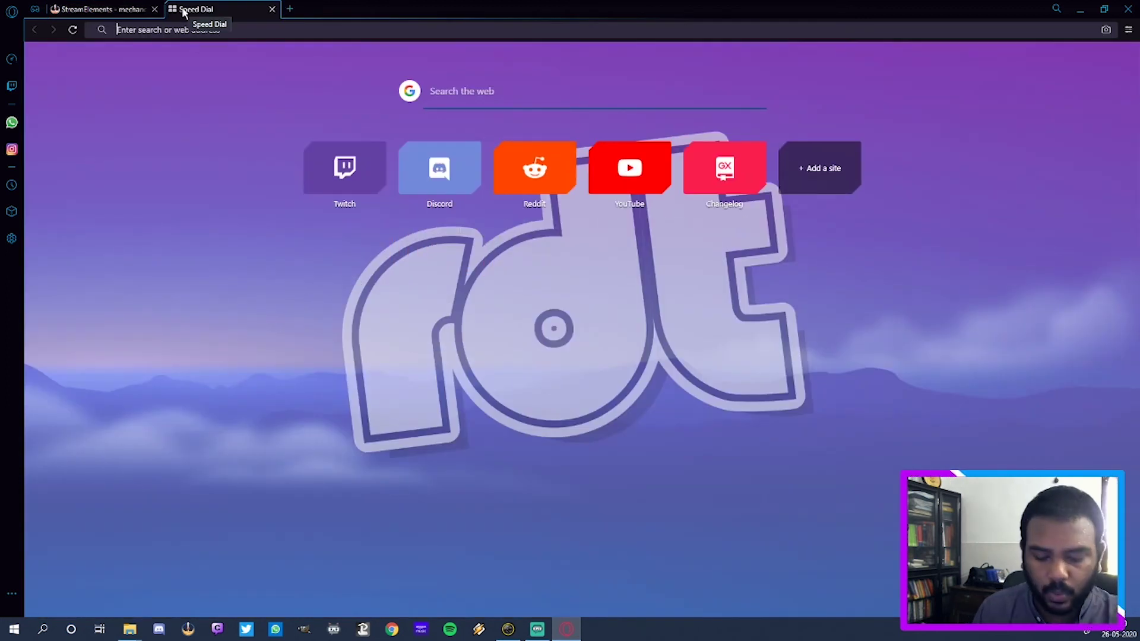
pyautogui.write('twit')
pyautogui.press('Down')
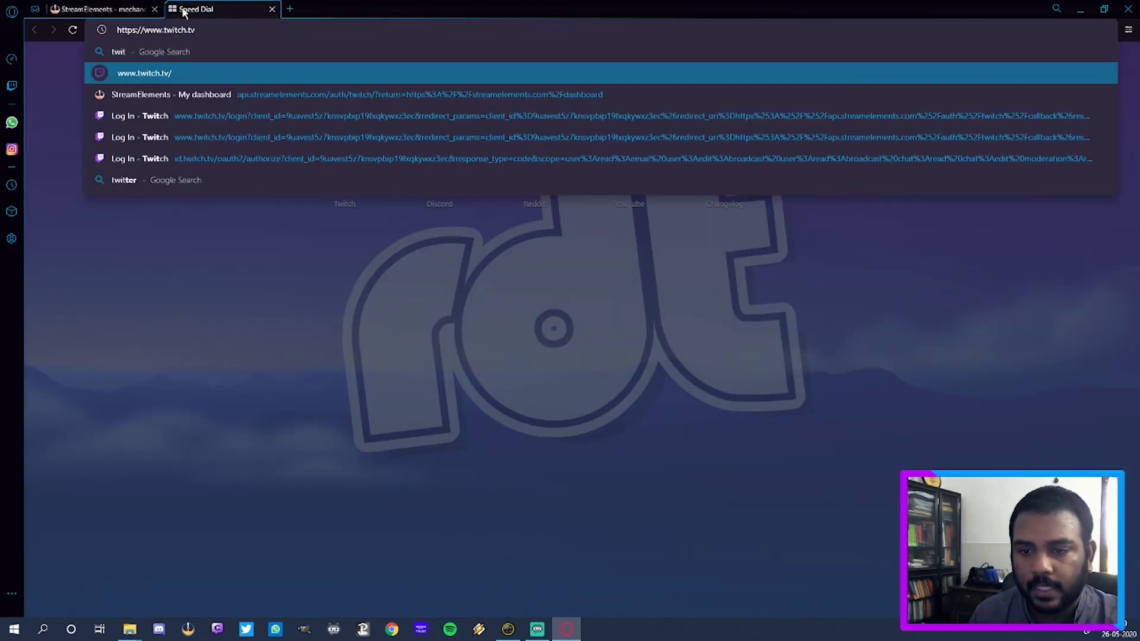
pyautogui.write('/mecha')
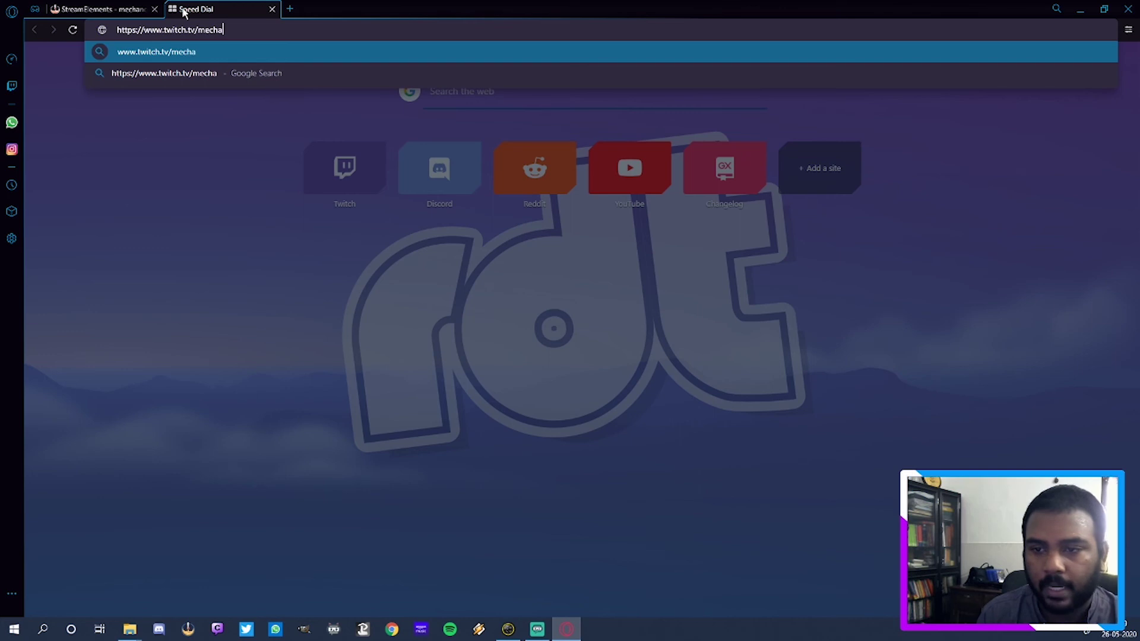
pyautogui.write('noidkryten')
pyautogui.press('Return')
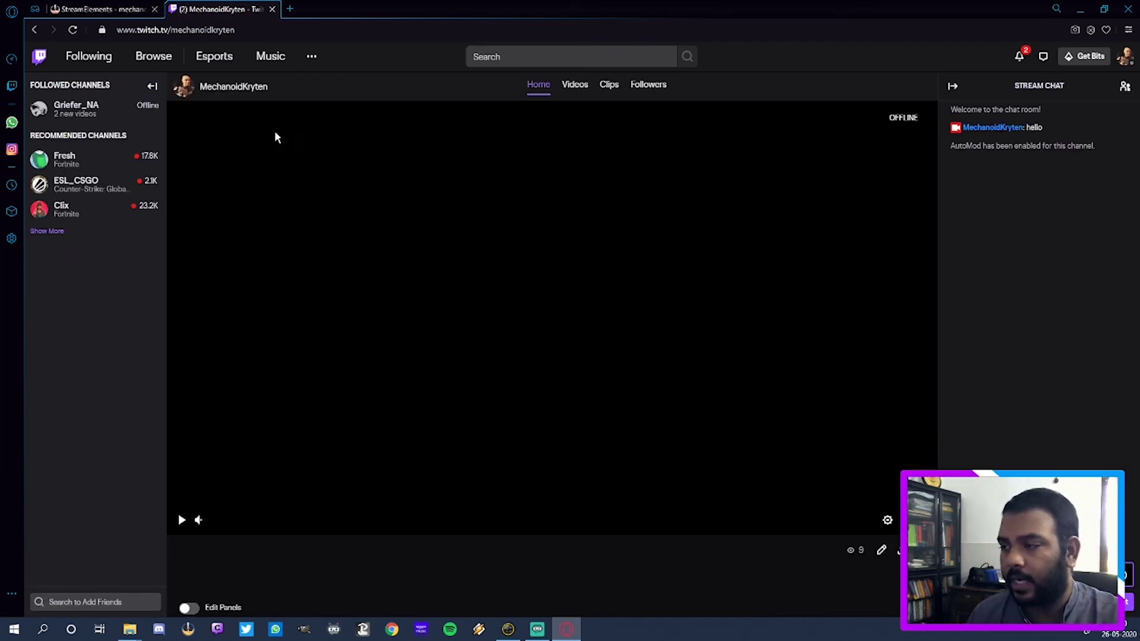
# Return to the StreamElements overlay editor and set the chat widget's opacity to 75%.
pyautogui.click(98, 9)
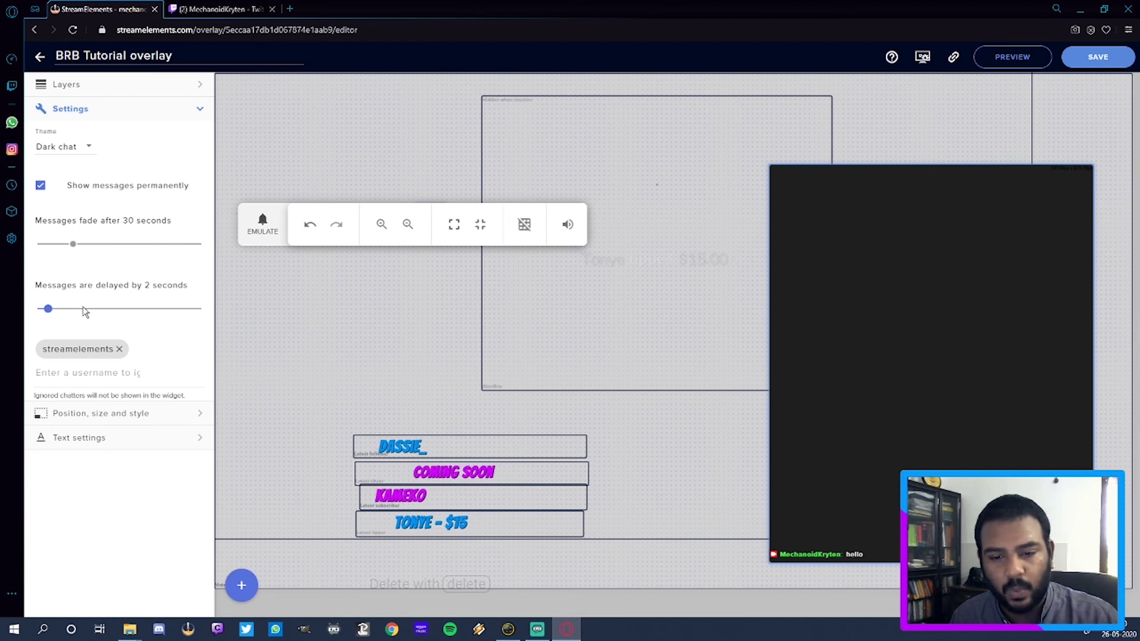
pyautogui.click(123, 416)
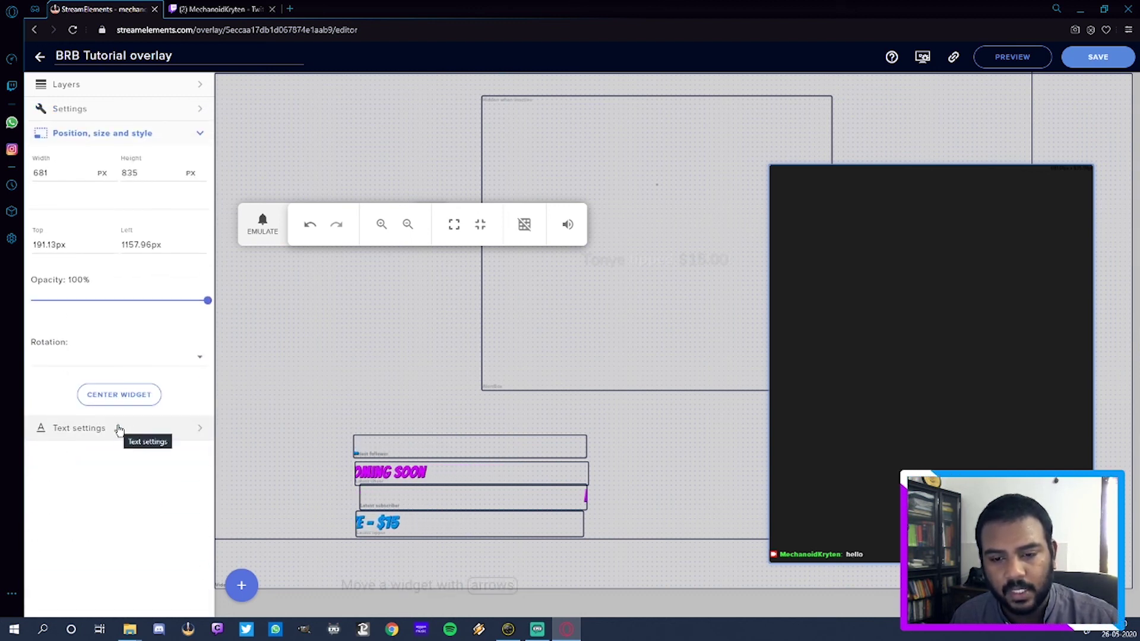
pyautogui.moveTo(201, 304); pyautogui.dragTo(163, 302)
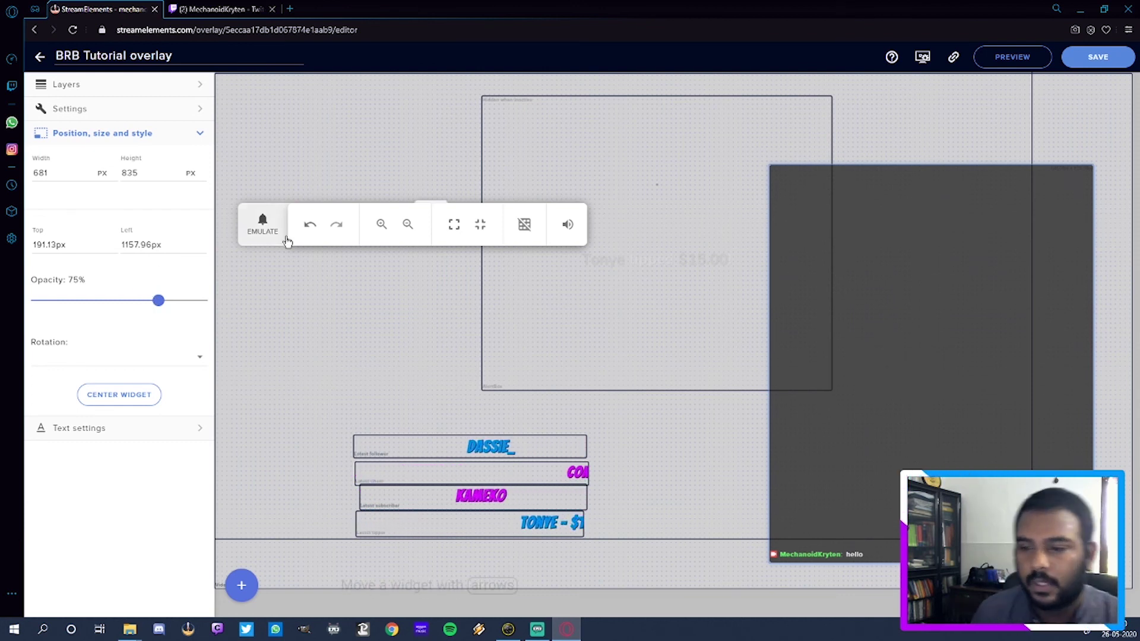
# Select the Overlay layer and reload the overlay editor page.
pyautogui.click(166, 86)
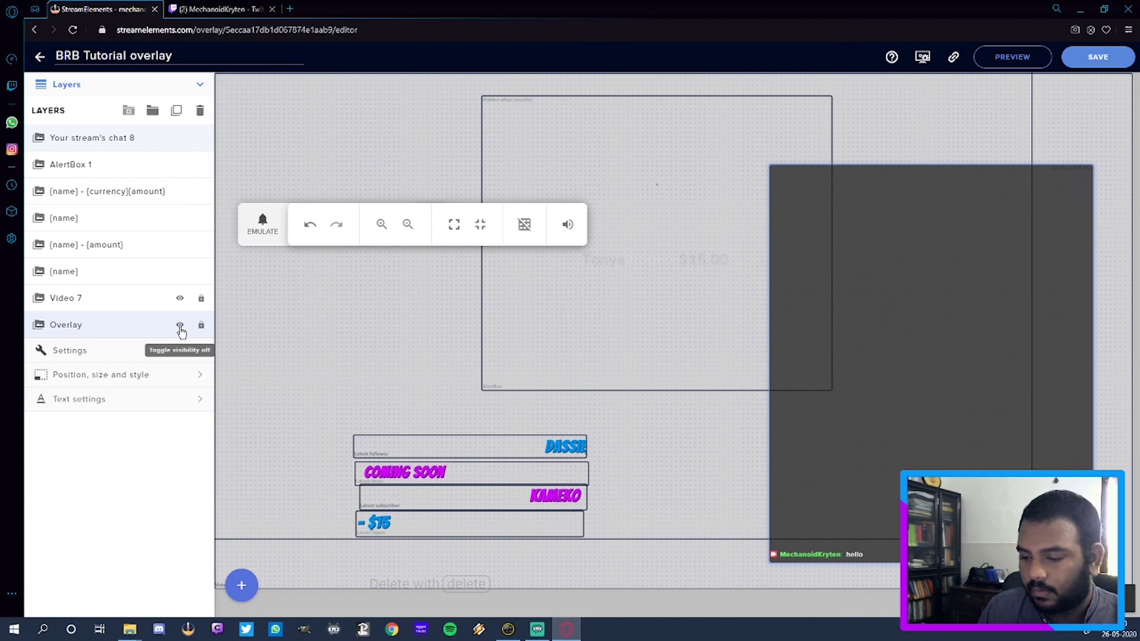
pyautogui.click(117, 321)
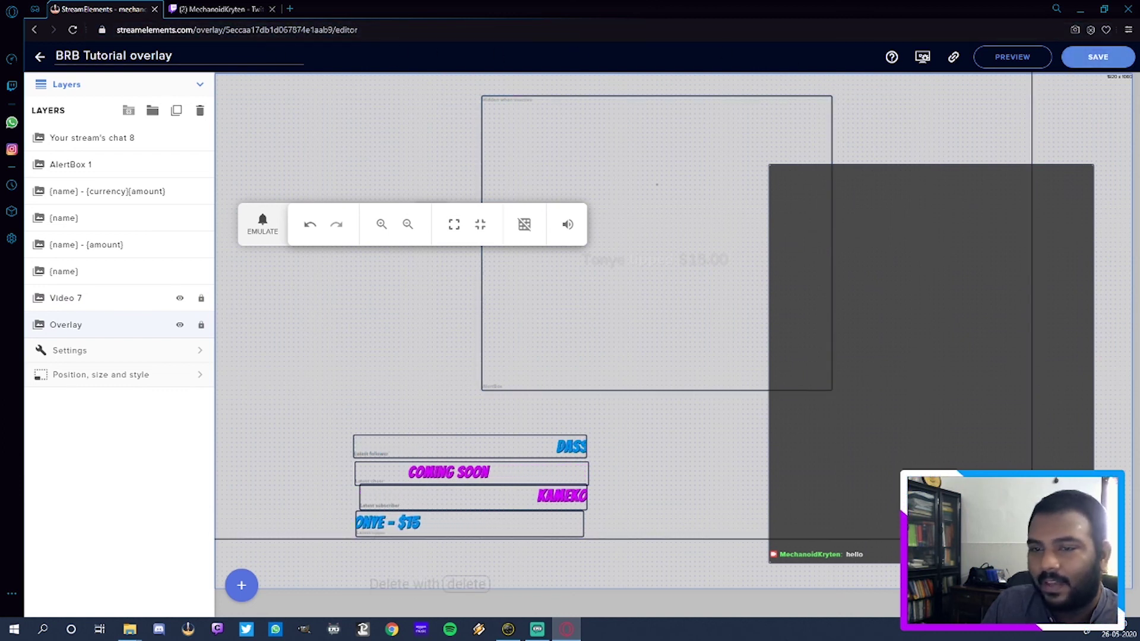
pyautogui.click(376, 31)
pyautogui.press('Return')
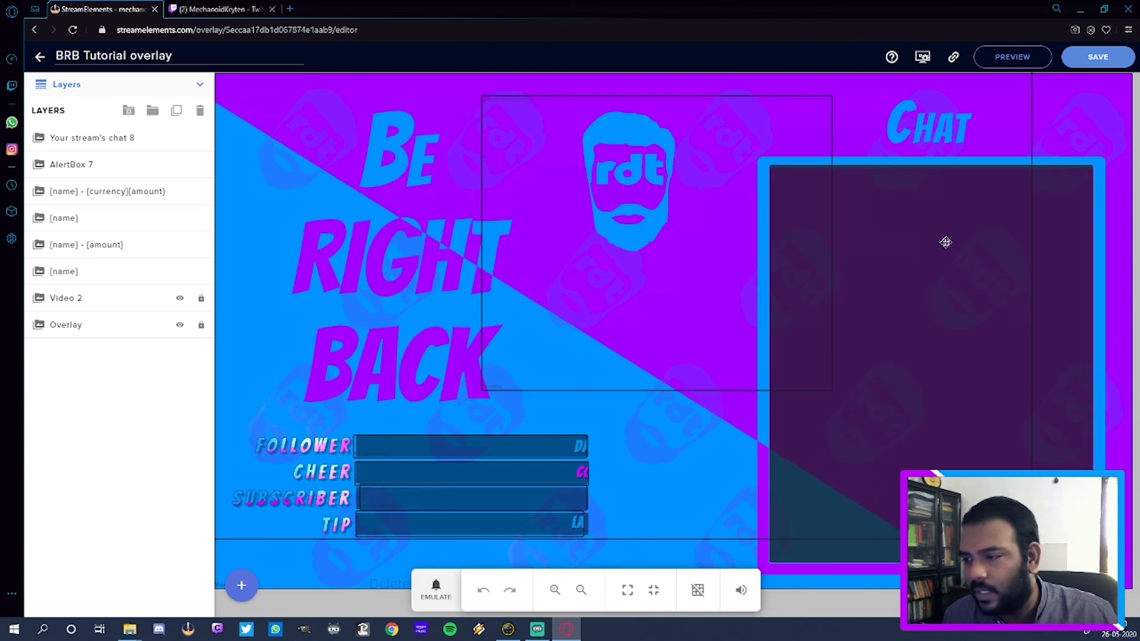
# Lock the AlertBox 7 layer and the four event label layers, leaving the stream chat layer selected.
pyautogui.click(891, 190)
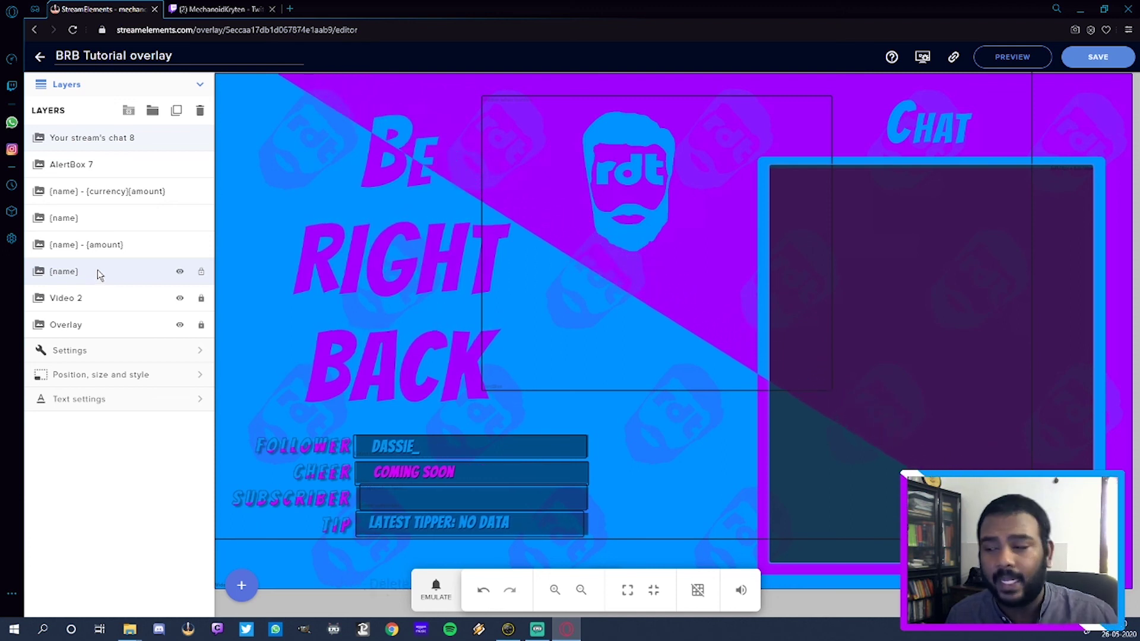
pyautogui.click(91, 325)
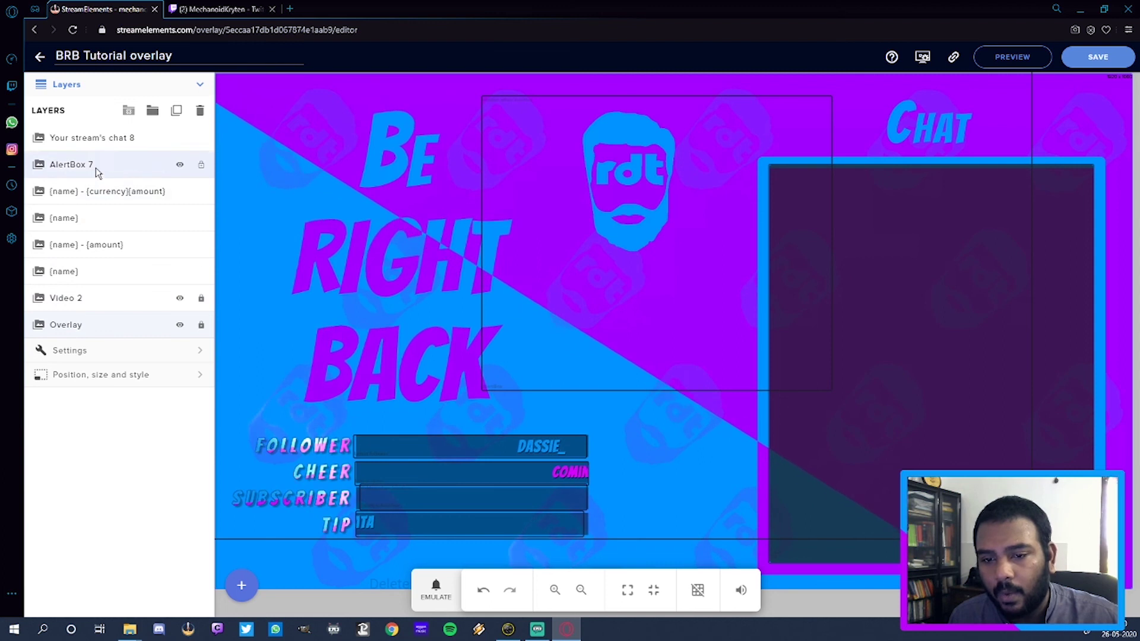
pyautogui.click(107, 139)
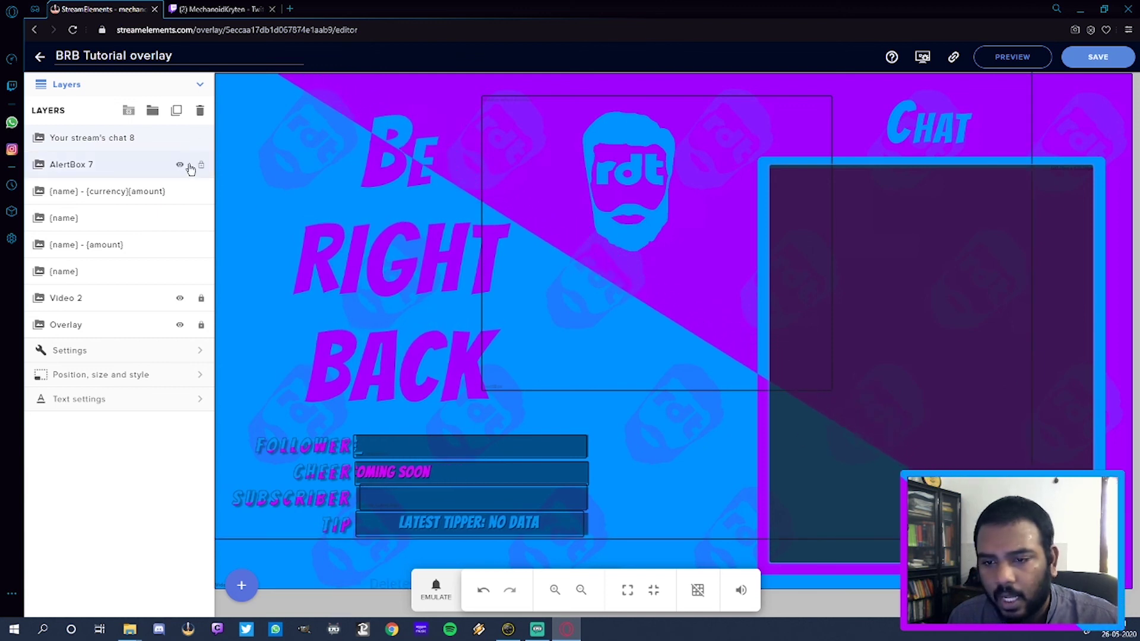
pyautogui.click(201, 165)
pyautogui.click(201, 191)
pyautogui.click(201, 218)
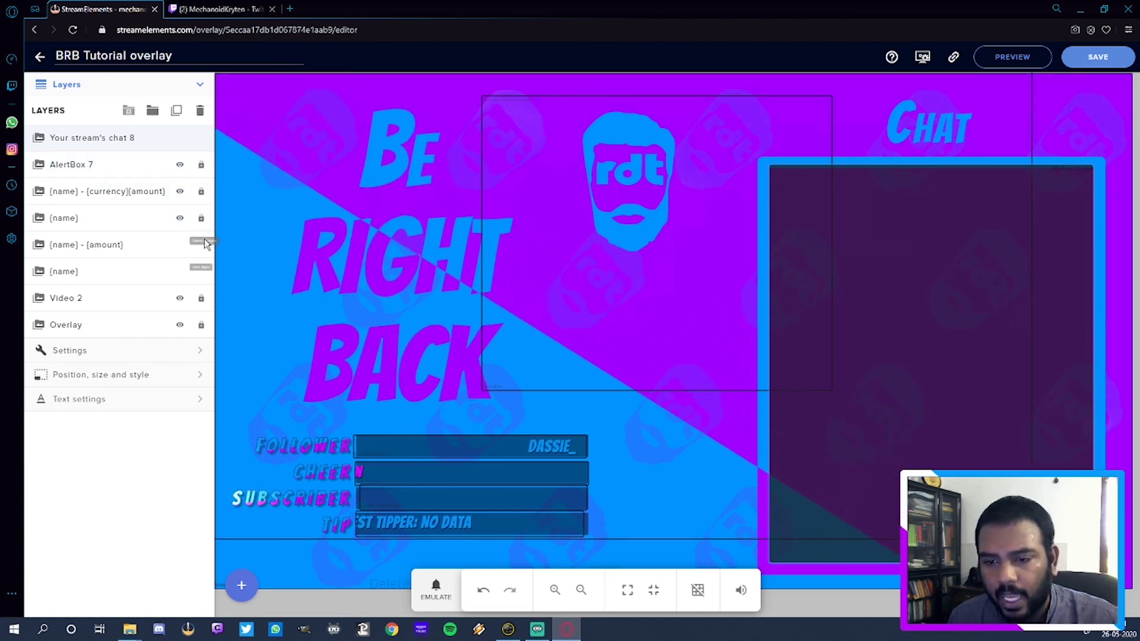
pyautogui.click(201, 245)
pyautogui.click(202, 271)
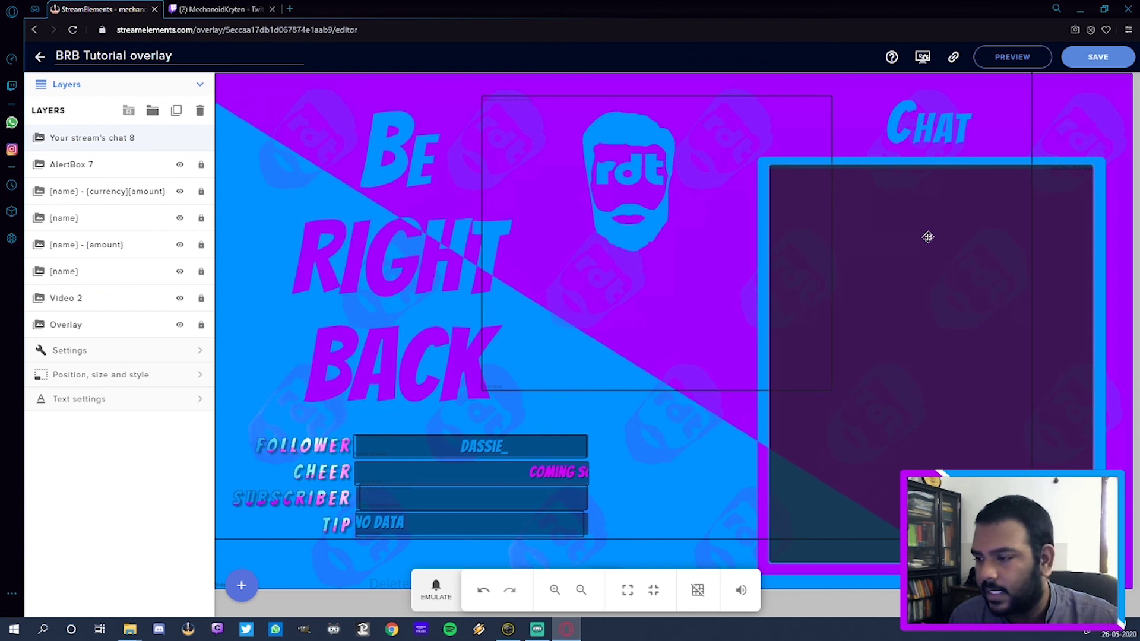